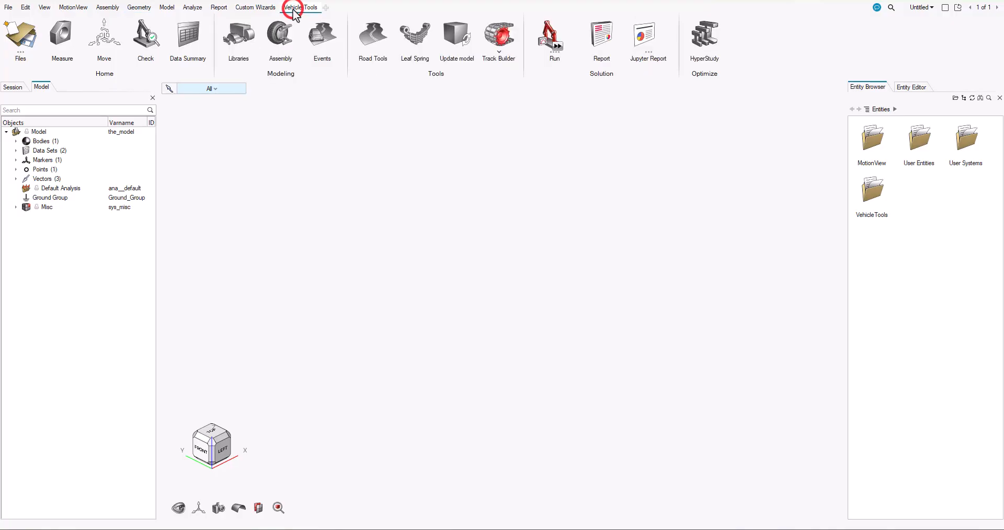
Open the wizard library settings and choose User/Custom library as the wizard library
{"action": "left_click", "coordinate": [246, 40]}
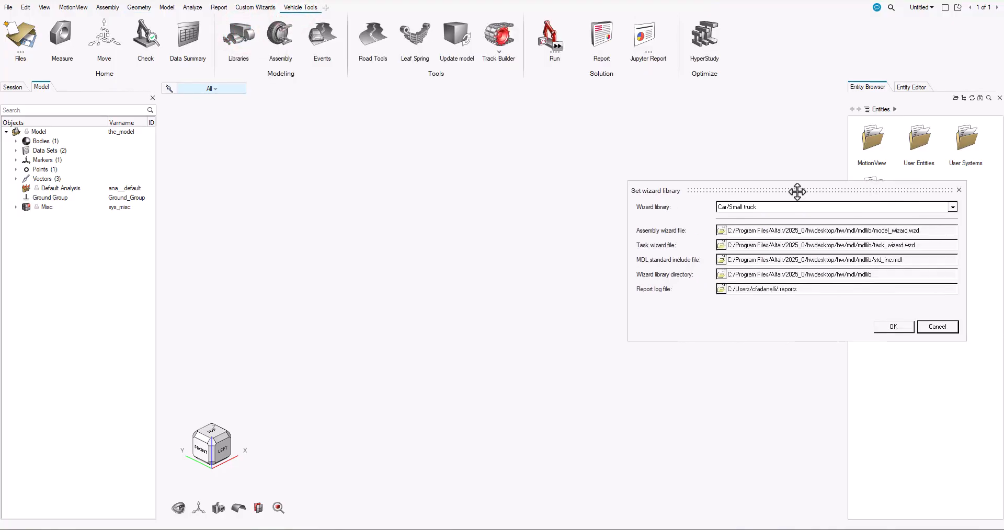
{"action": "left_click_drag", "start_coordinate": [795, 191], "coordinate": [439, 140]}
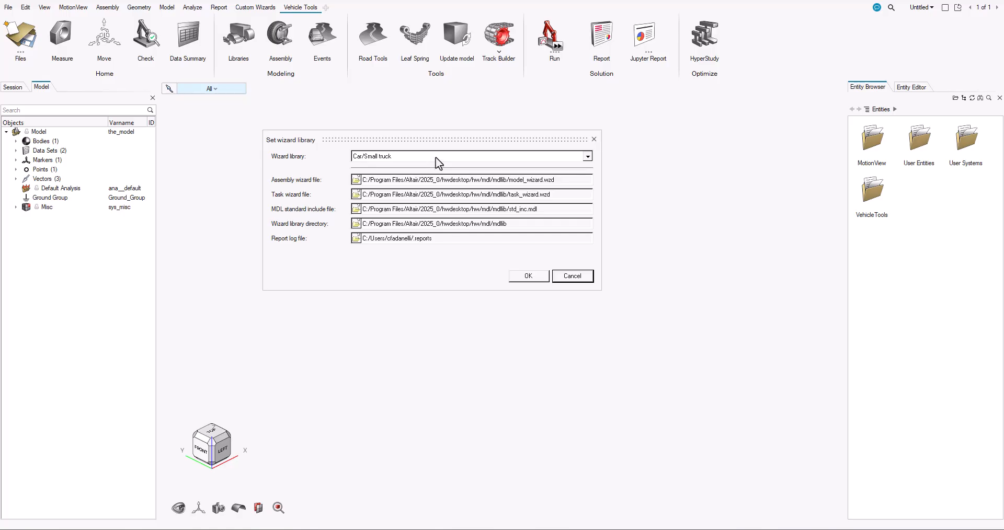
{"action": "left_click", "coordinate": [435, 157]}
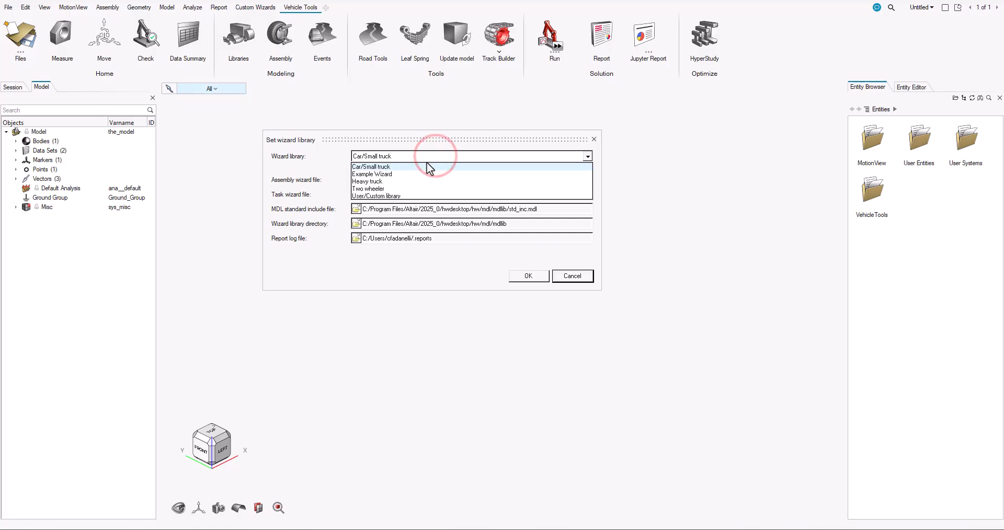
{"action": "left_click", "coordinate": [384, 196]}
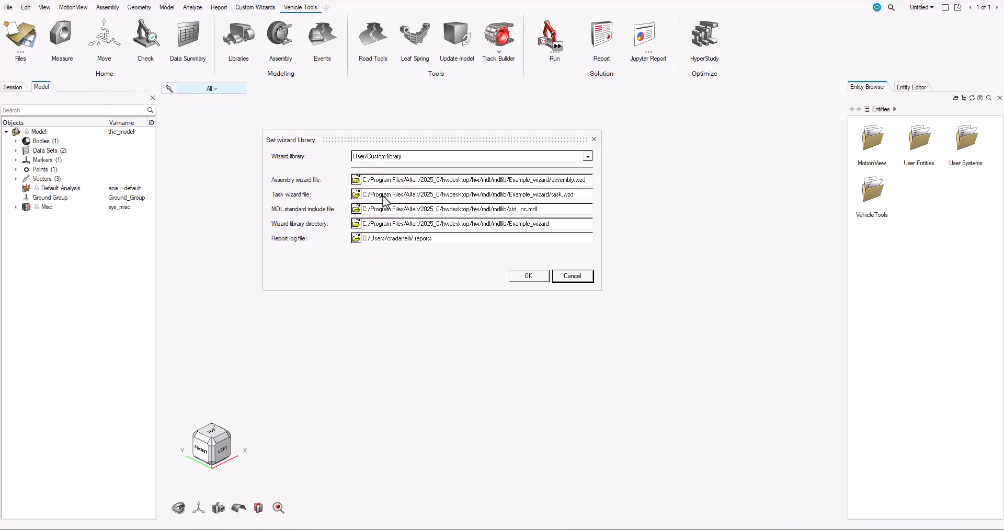
Set the assembly wizard file to assembly.wzd from the inner Baja_FSAELibraries folder, using the copied folder path
{"action": "left_click", "coordinate": [357, 180]}
{"action": "left_click", "coordinate": [761, 145]}
{"action": "type", "text": "C:\\Users\\cfadanelli\\Documents\\Demos\\Library\\Baja_FSAELibraries\\Baja_FSAELibraries"}
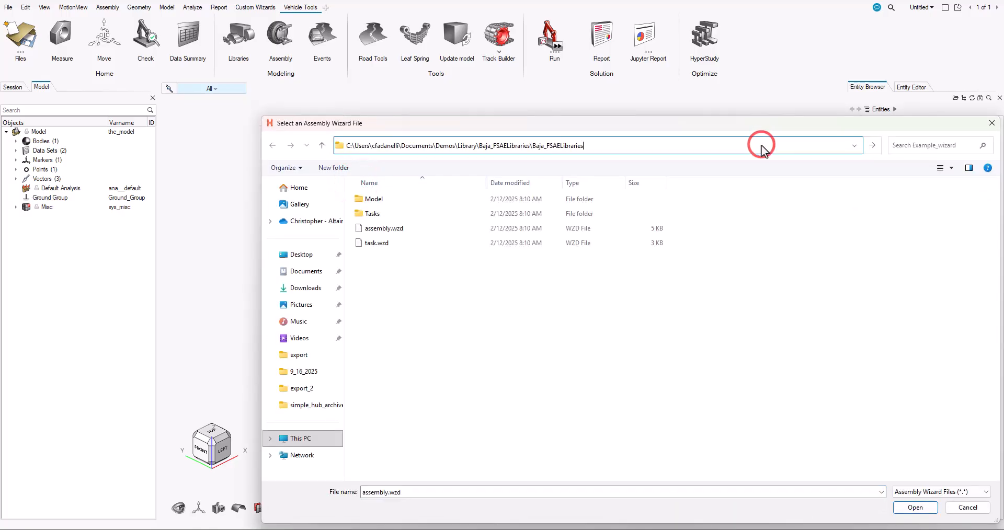
{"action": "key", "text": "Return"}
{"action": "double_click", "coordinate": [425, 231]}
Set the task wizard file to task.wzd from the same Baja_FSAELibraries folder
{"action": "left_click", "coordinate": [355, 194]}
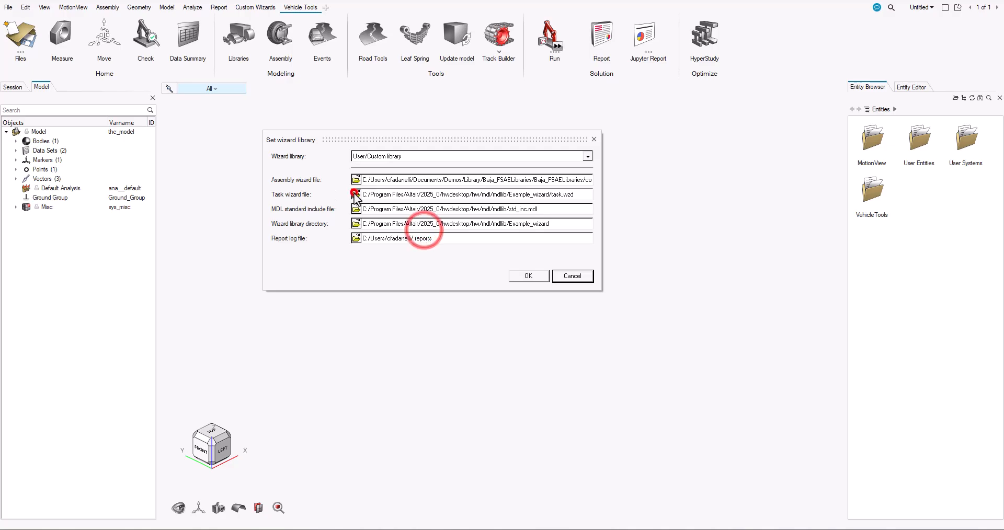
{"action": "left_click", "coordinate": [744, 148]}
{"action": "type", "text": "C:\\Users\\cfadanelli\\Documents\\Demos\\Library\\Baja_FSAELibraries\\Baja_FSAELibraries"}
{"action": "key", "text": "Return"}
{"action": "double_click", "coordinate": [407, 240]}
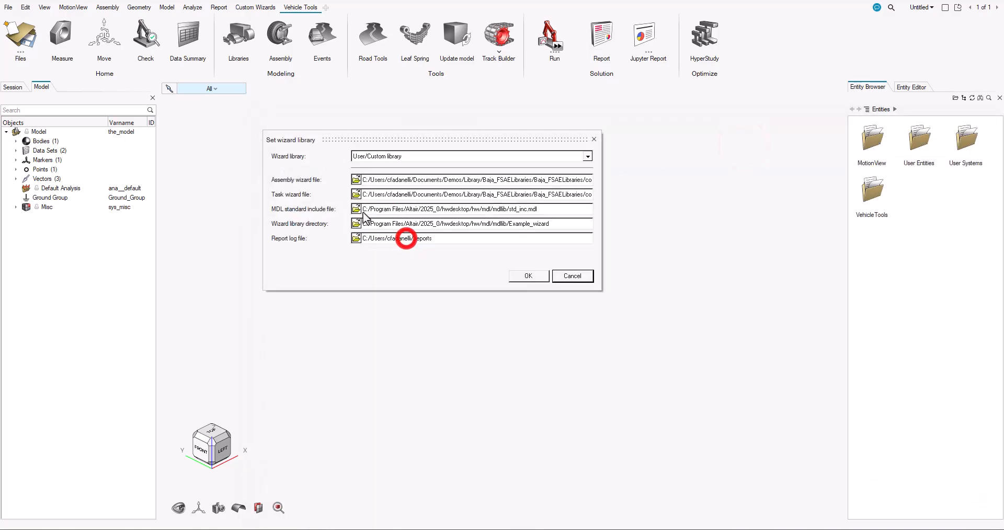
Set the MDL standard include file to the one in the custom Baja_FSAELibraries folder
{"action": "left_click", "coordinate": [356, 210]}
{"action": "left_click", "coordinate": [706, 148]}
{"action": "key", "text": "ctrl+v"}
{"action": "key", "text": "Return"}
{"action": "double_click", "coordinate": [377, 236]}
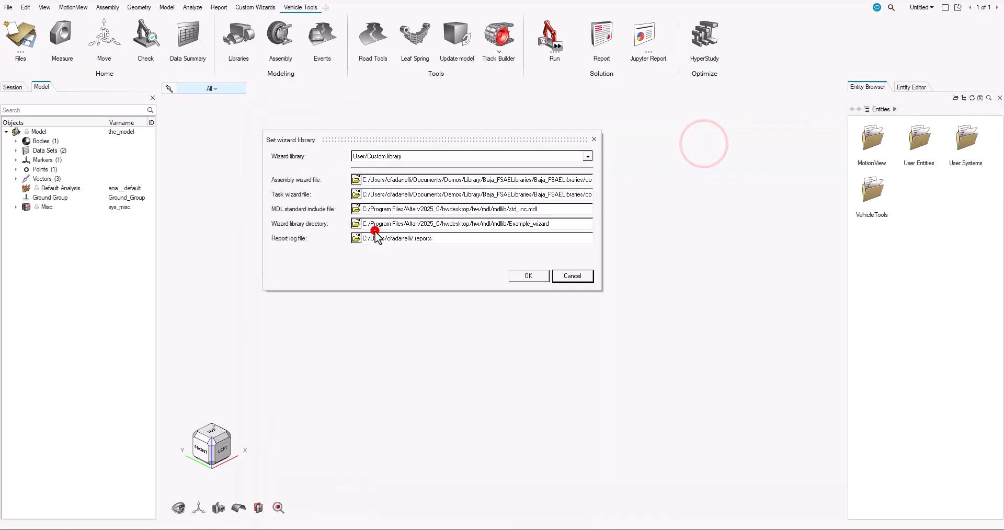
Set the wizard library directory to the copied Baja_FSAELibraries folder path and apply the library settings
{"action": "left_click", "coordinate": [357, 223]}
{"action": "double_click", "coordinate": [531, 406]}
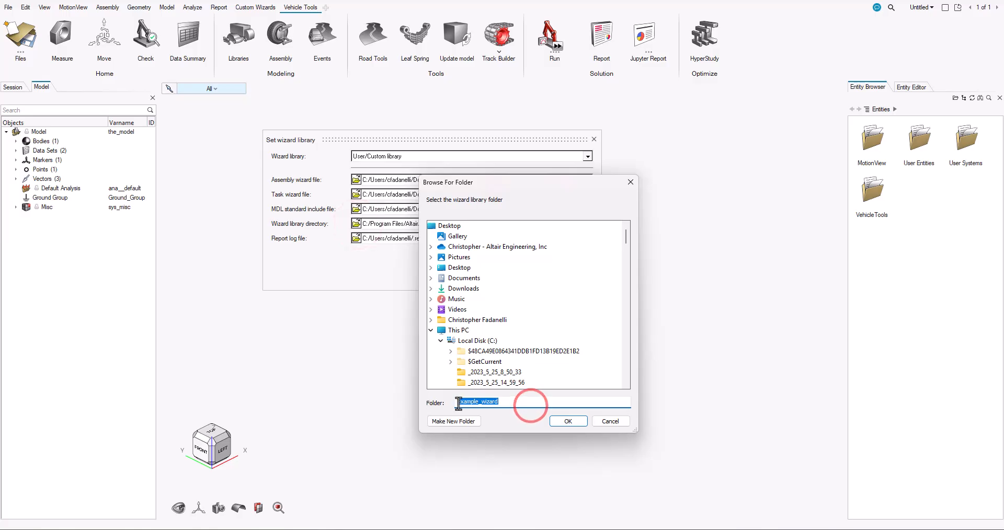
{"action": "type", "text": "C:\\Users\\cfadanelli\\Documents\\Demos\\Library\\Baja_FSAELibraries\\Baja_FSAELibraries"}
{"action": "left_click", "coordinate": [557, 418]}
{"action": "left_click", "coordinate": [529, 276]}
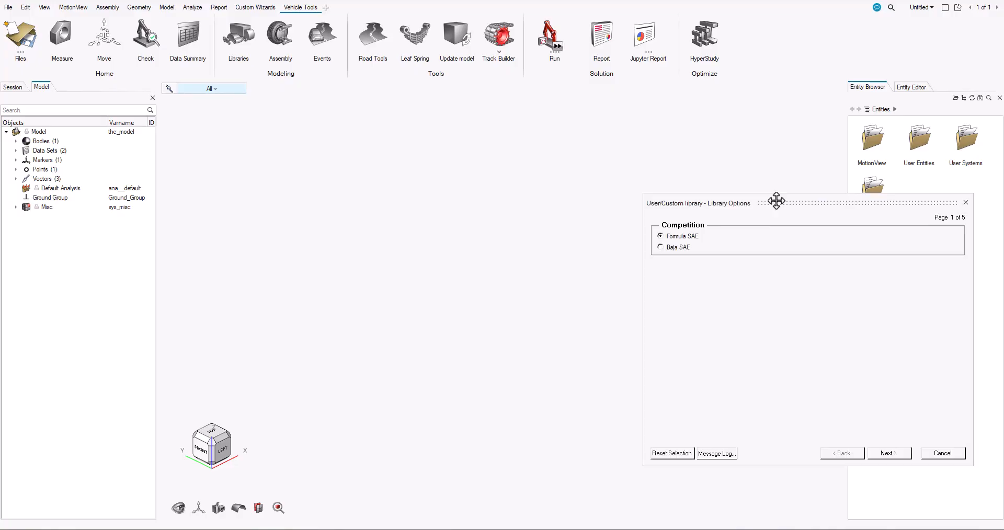
Build a Formula SAE front-end model with body fixed to ground, Frnt SLA susp with push-rod (1 pc. LCA), Rackpin steering and Tires
{"action": "left_click_drag", "start_coordinate": [773, 202], "coordinate": [535, 128]}
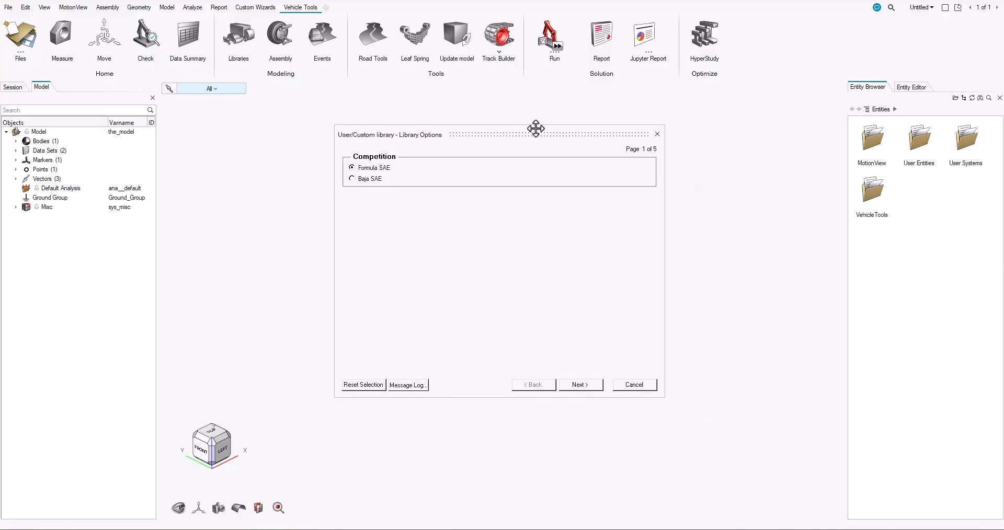
{"action": "left_click", "coordinate": [576, 378]}
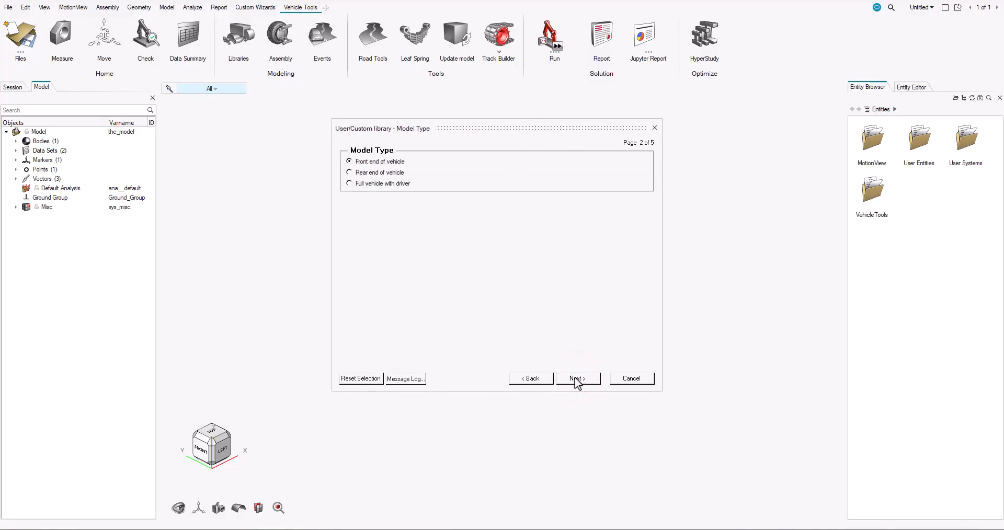
{"action": "left_click", "coordinate": [576, 378]}
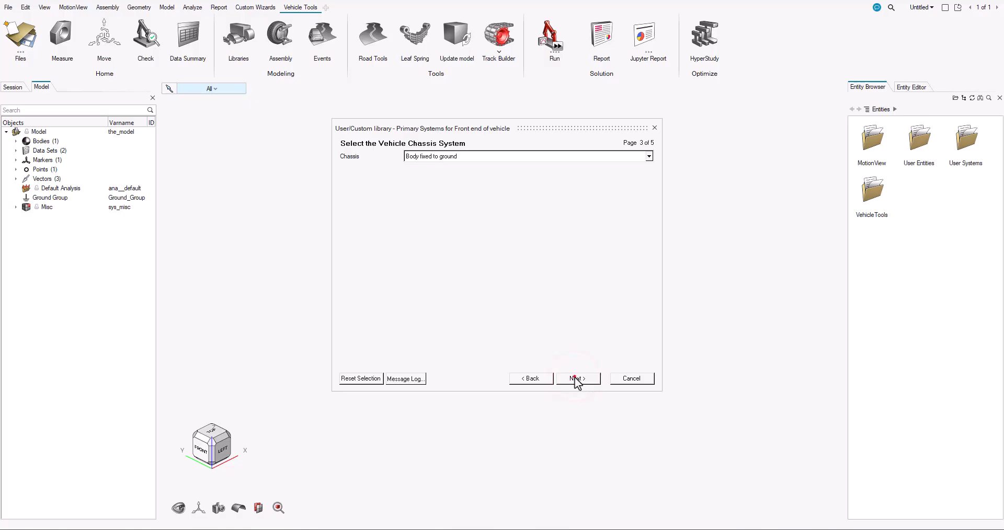
{"action": "left_click", "coordinate": [576, 378]}
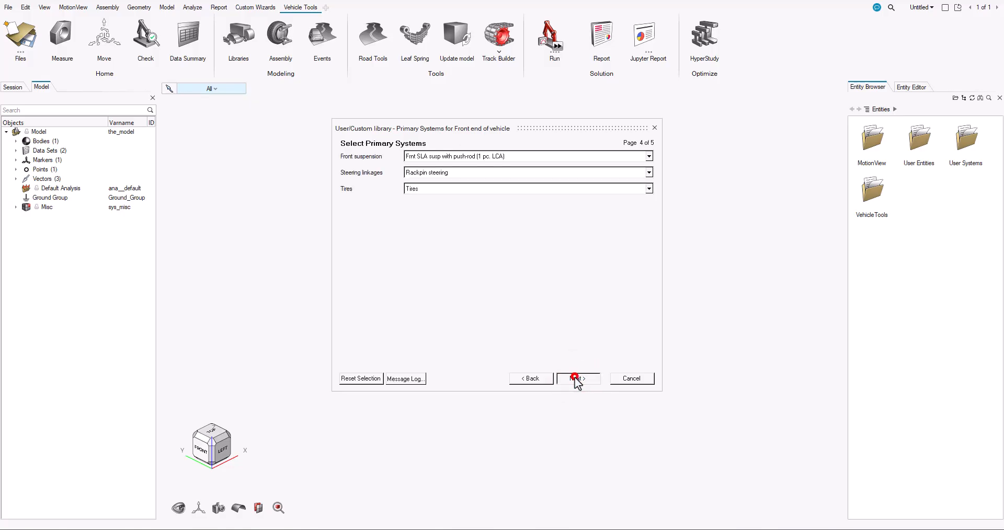
{"action": "left_click", "coordinate": [576, 378]}
{"action": "left_click", "coordinate": [576, 378]}
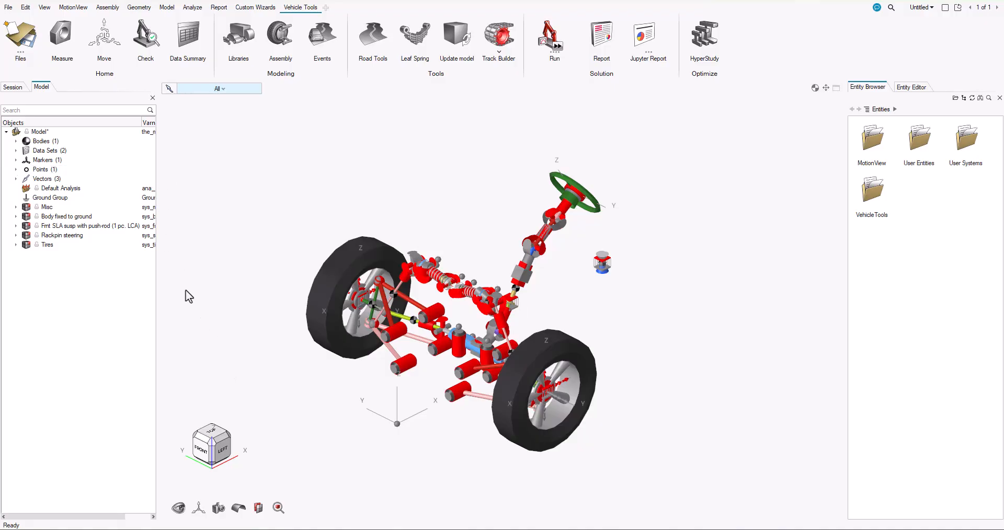
Inspect the Body ground rigid jt and the Vehicle Body properties in the Body fixed to ground system
{"action": "left_click", "coordinate": [15, 216]}
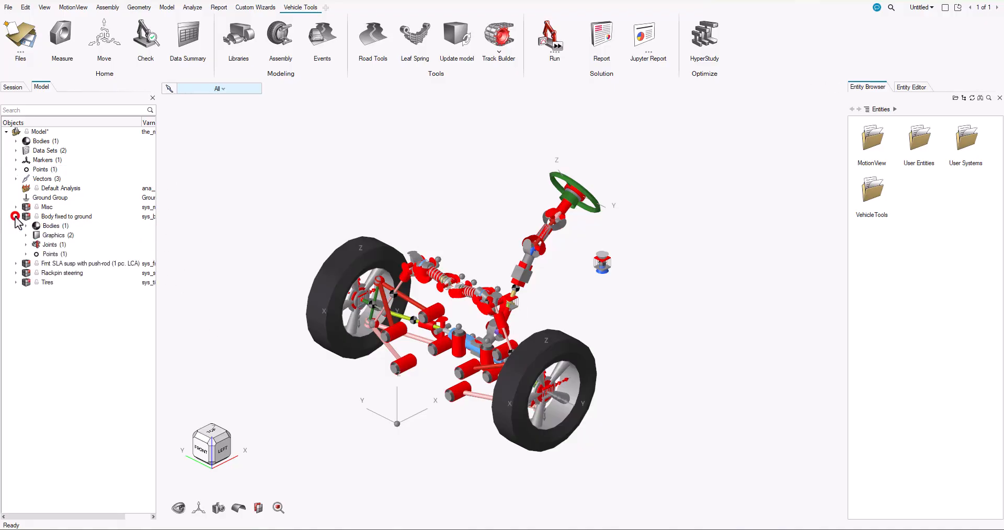
{"action": "left_click", "coordinate": [26, 244]}
{"action": "left_click", "coordinate": [68, 254]}
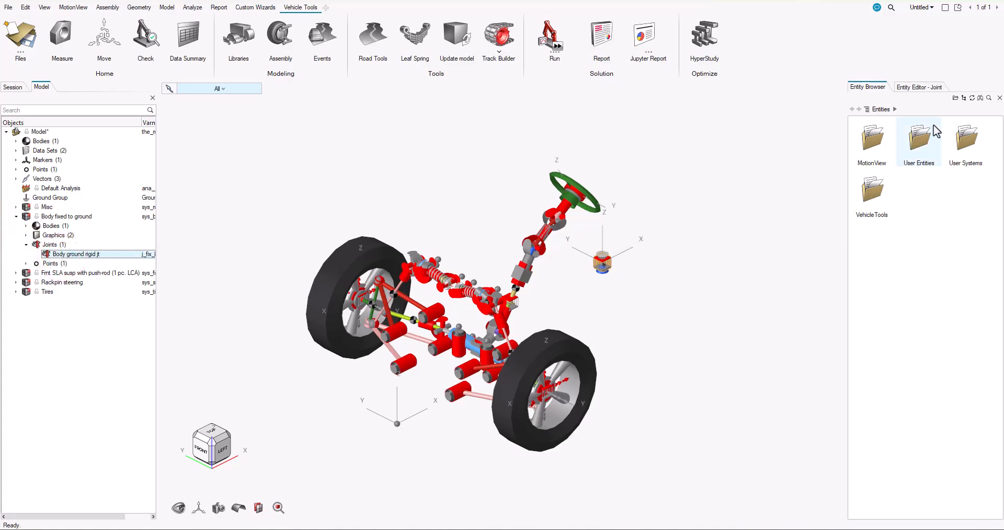
{"action": "left_click", "coordinate": [939, 87]}
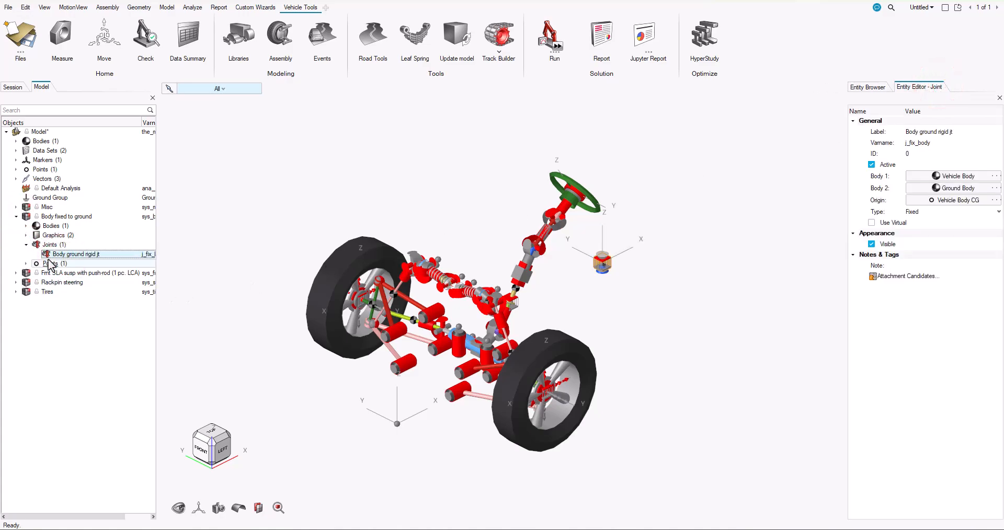
{"action": "left_click", "coordinate": [27, 226]}
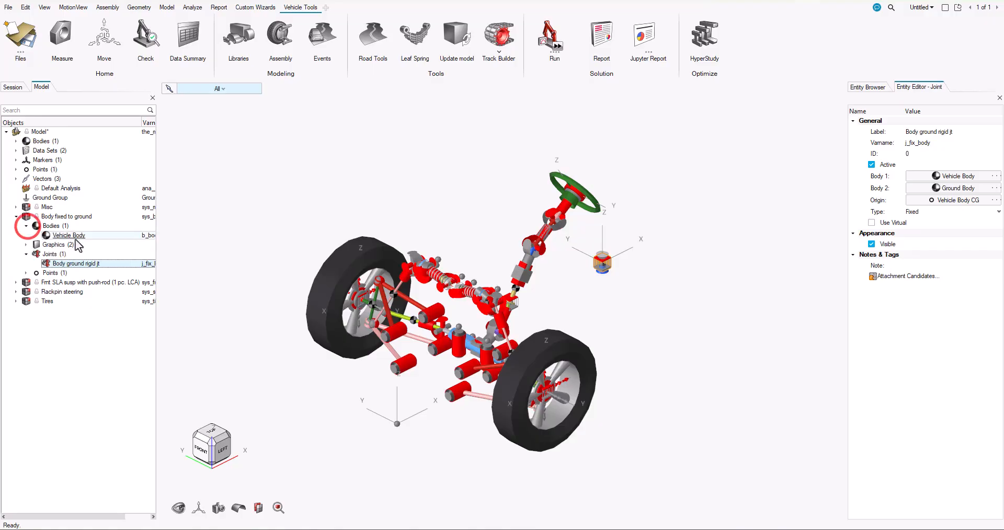
{"action": "left_click", "coordinate": [68, 235]}
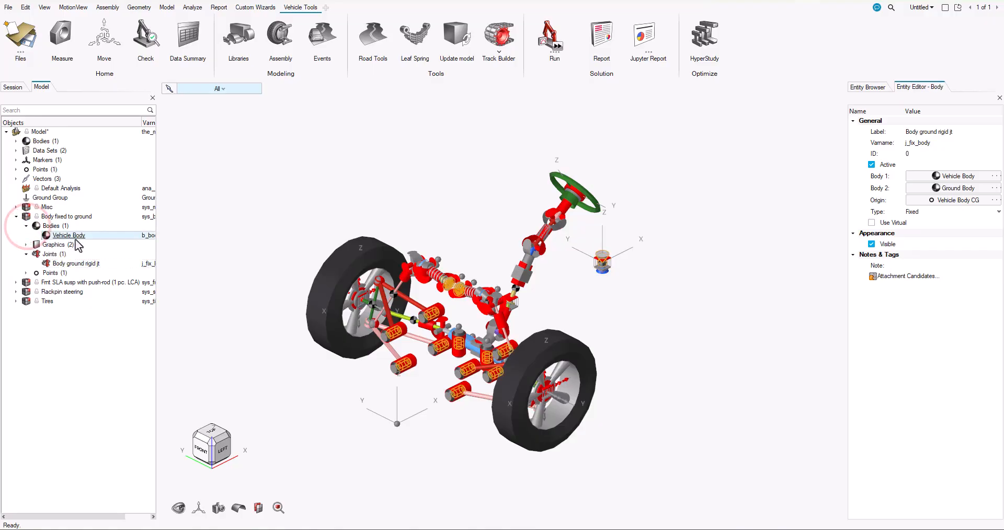
{"action": "left_click", "coordinate": [16, 217]}
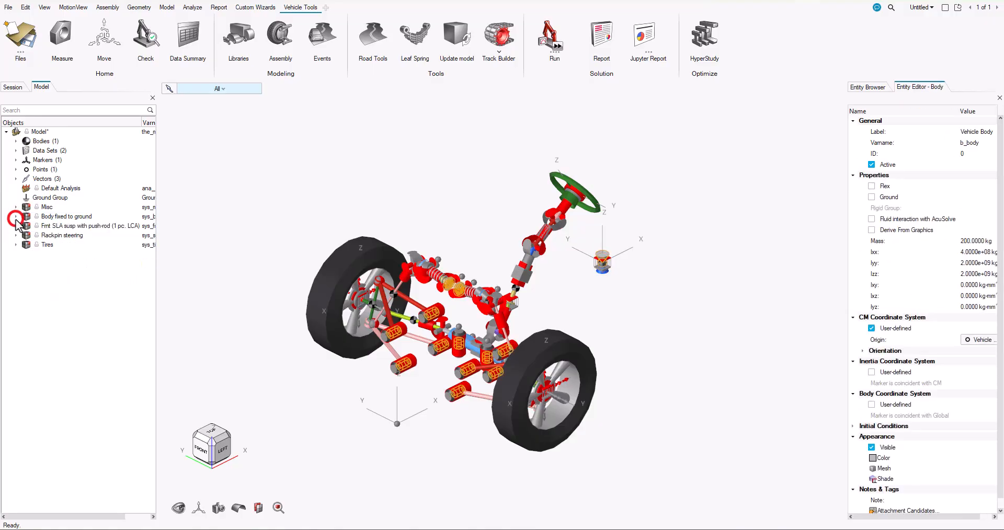
Inspect the front SLA push-rod suspension system's properties and its lists of bodies, bushings and joints
{"action": "left_click", "coordinate": [16, 226]}
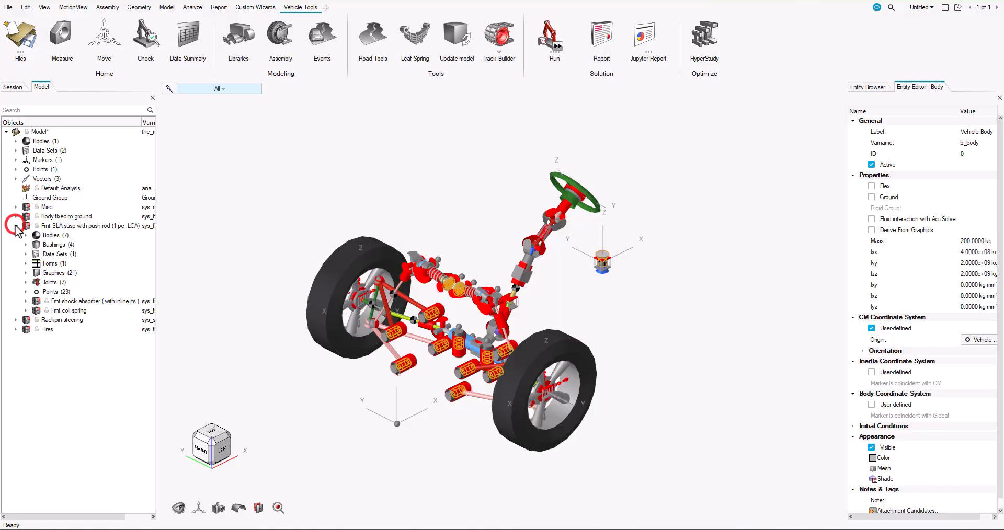
{"action": "left_click", "coordinate": [76, 226]}
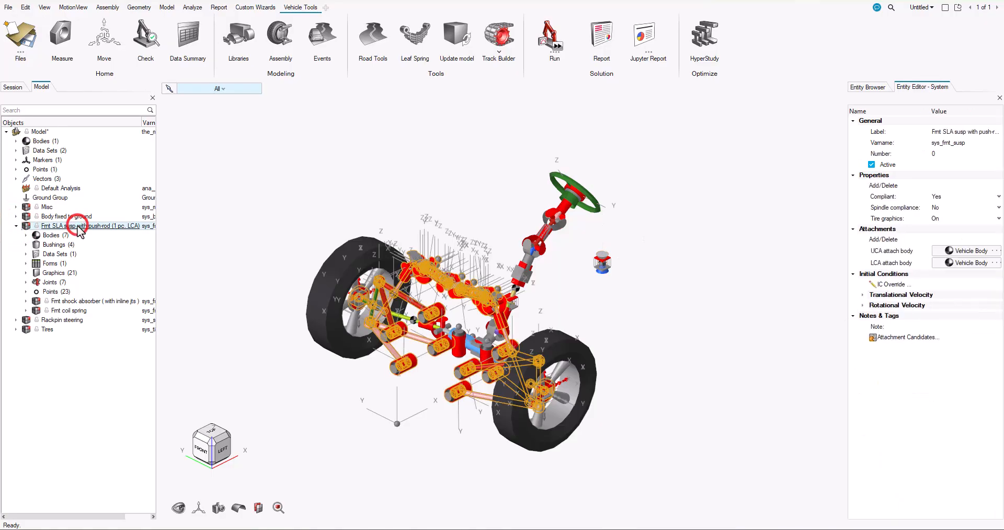
{"action": "left_click", "coordinate": [26, 235]}
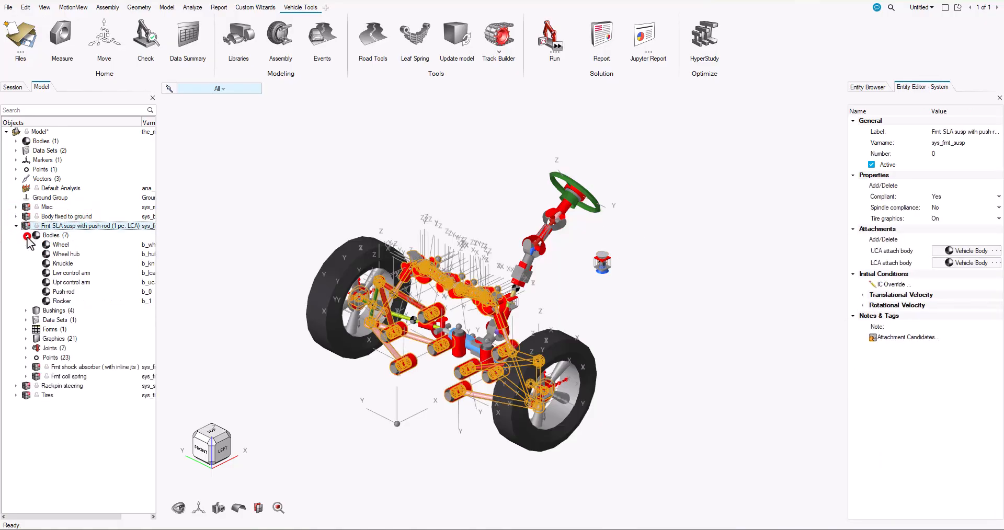
{"action": "left_click", "coordinate": [26, 311]}
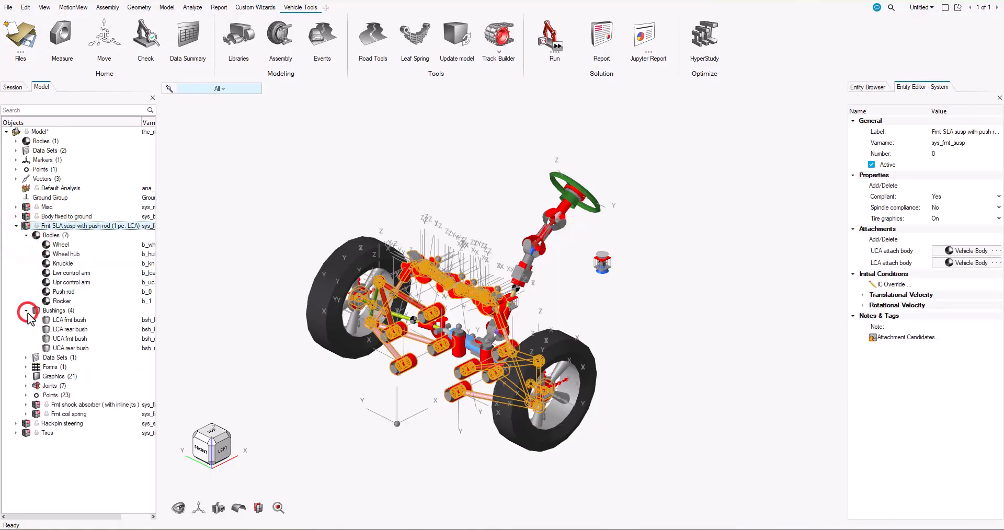
{"action": "left_click", "coordinate": [26, 386]}
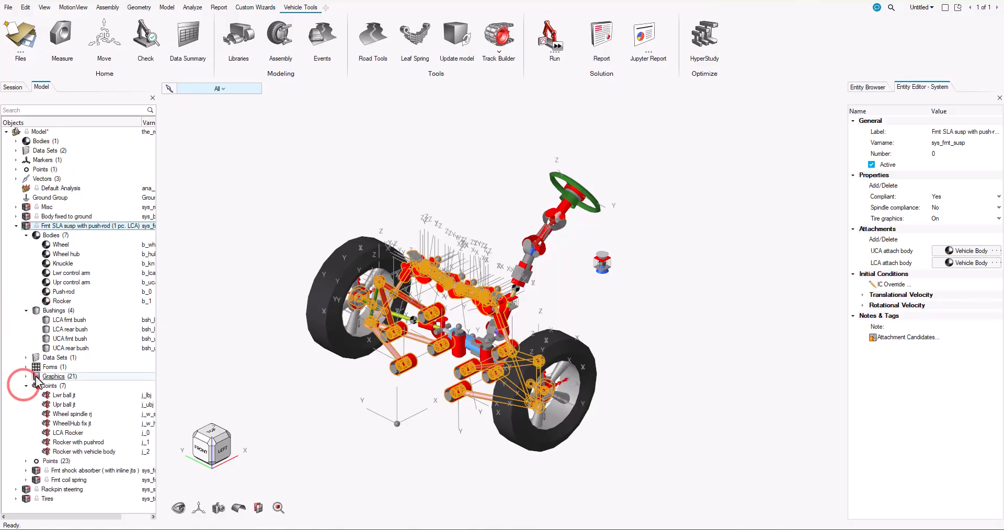
Inspect the properties of the front suspension's Shock damper and Coil spring, and collapse the whole model tree
{"action": "left_click", "coordinate": [26, 471]}
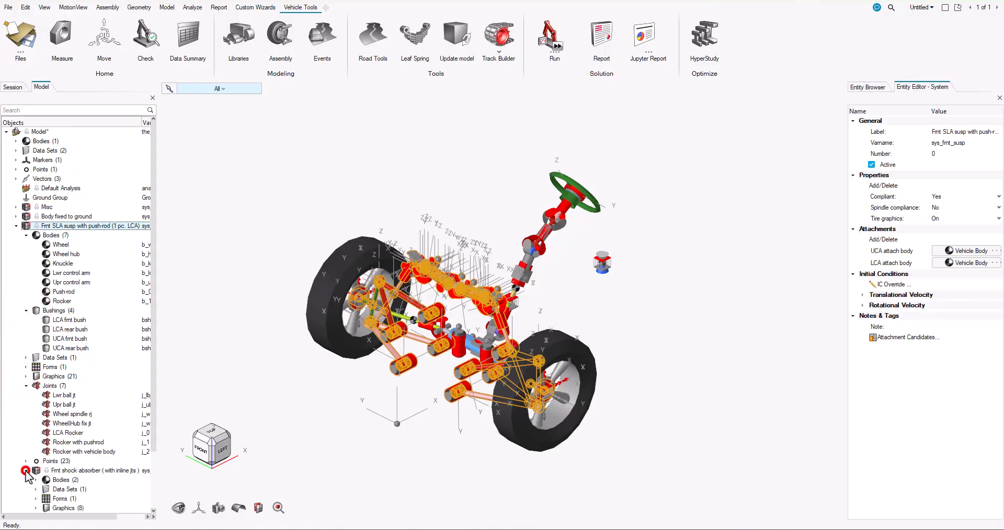
{"action": "left_click_drag", "start_coordinate": [153, 345], "coordinate": [152, 408]}
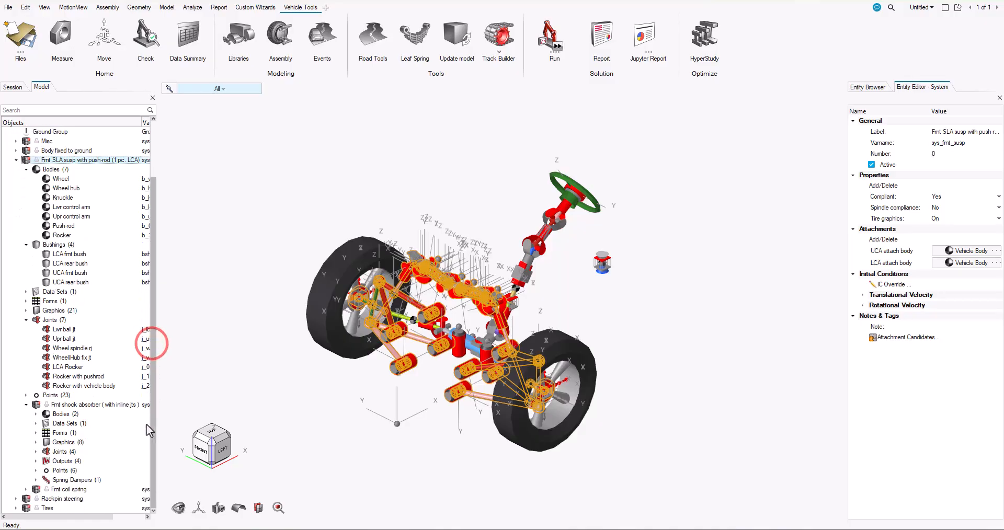
{"action": "left_click", "coordinate": [35, 480]}
{"action": "left_click", "coordinate": [73, 489]}
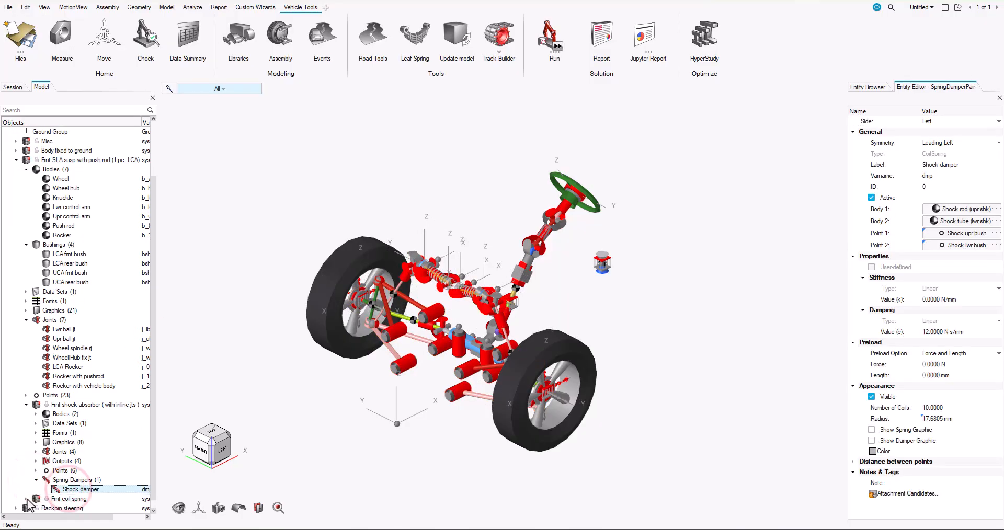
{"action": "left_click", "coordinate": [26, 499]}
{"action": "left_click", "coordinate": [36, 480]}
{"action": "left_click", "coordinate": [73, 490]}
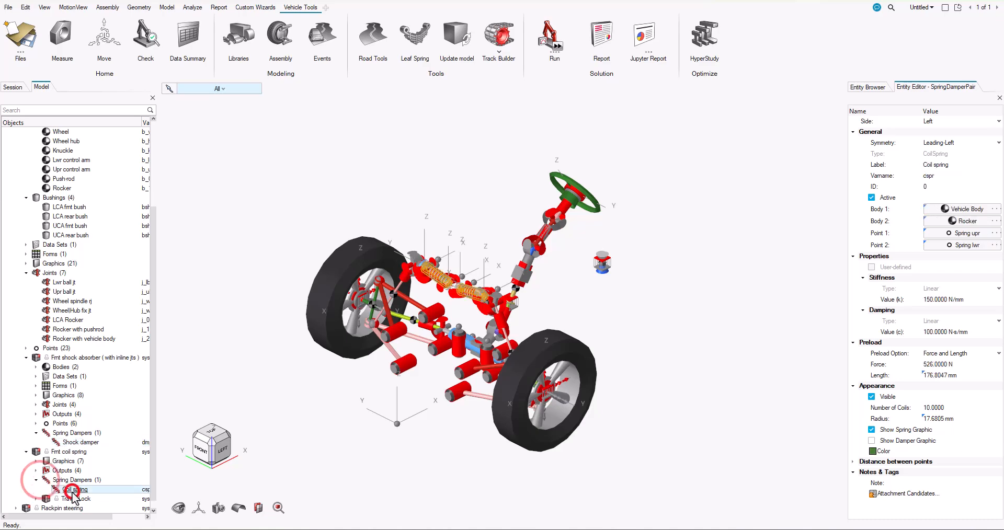
{"action": "right_click", "coordinate": [17, 442]}
{"action": "left_click", "coordinate": [51, 189]}
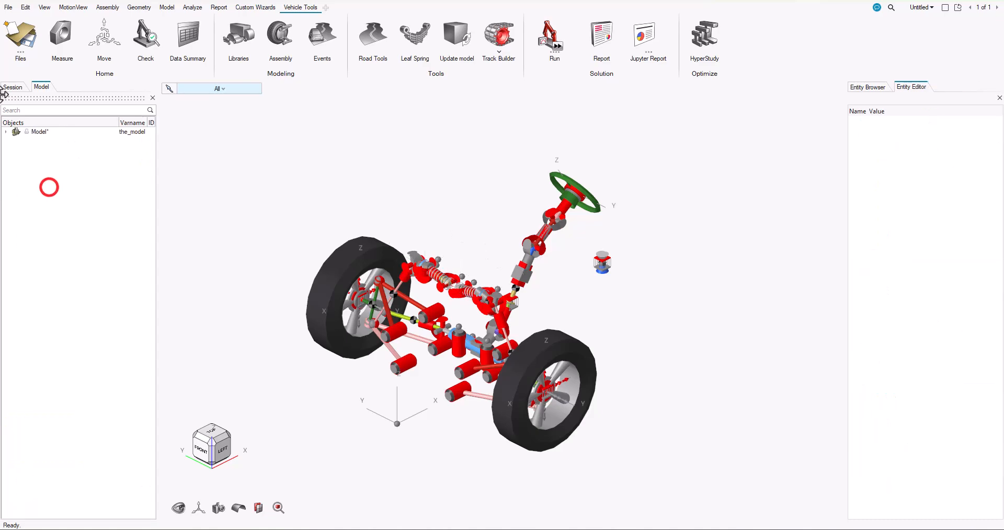
Inspect the Rackpin steering system's bodies and Steering column 1, and the properties of the Tires system
{"action": "left_click", "coordinate": [6, 132]}
{"action": "left_click", "coordinate": [15, 235]}
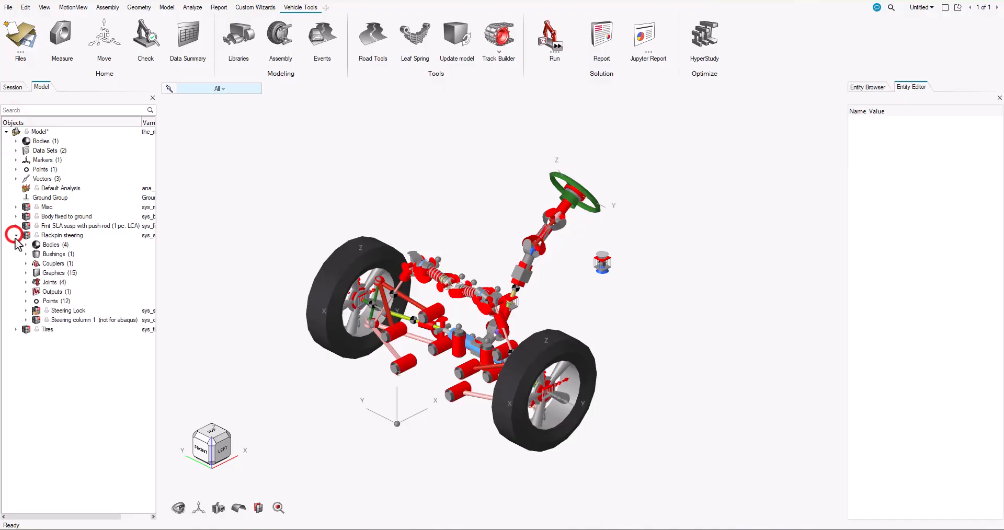
{"action": "left_click", "coordinate": [49, 245]}
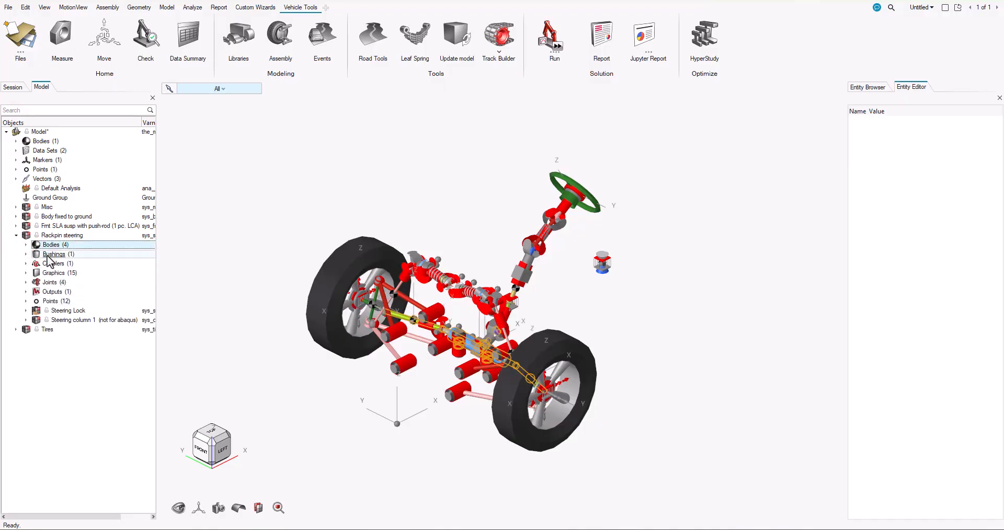
{"action": "left_click", "coordinate": [59, 320]}
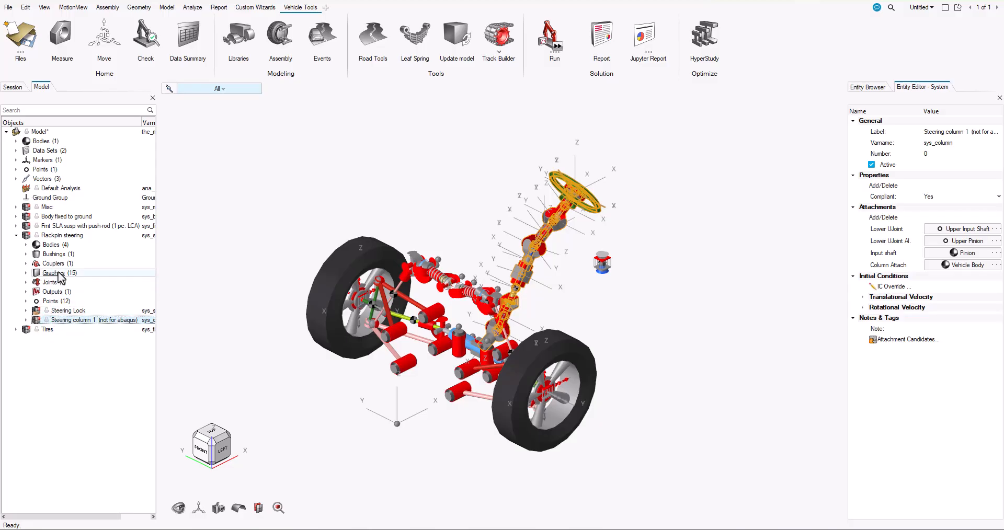
{"action": "left_click", "coordinate": [16, 235]}
{"action": "left_click", "coordinate": [47, 245]}
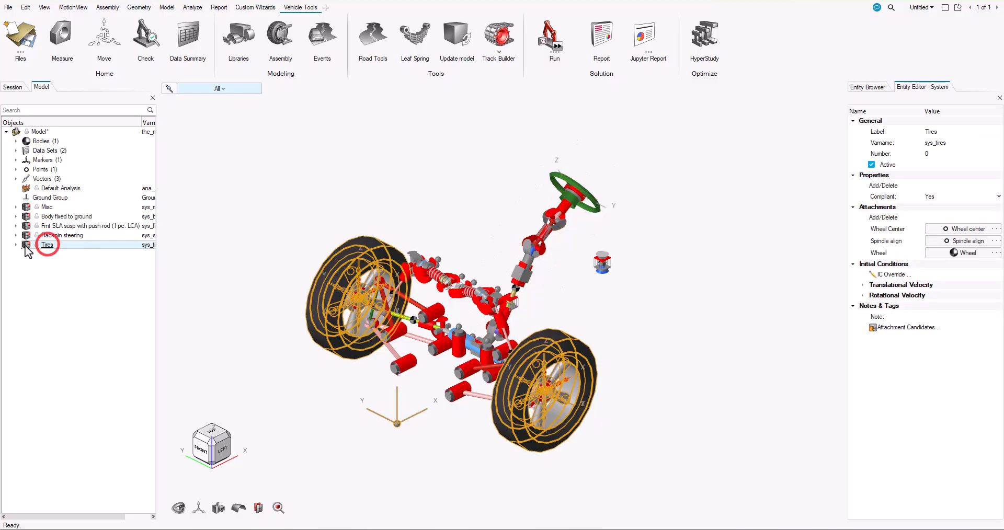
Open the Tires entity's tire property file TNO_car205_60R15.tir, review its model parameters and coefficients, and close it
{"action": "left_click", "coordinate": [16, 244]}
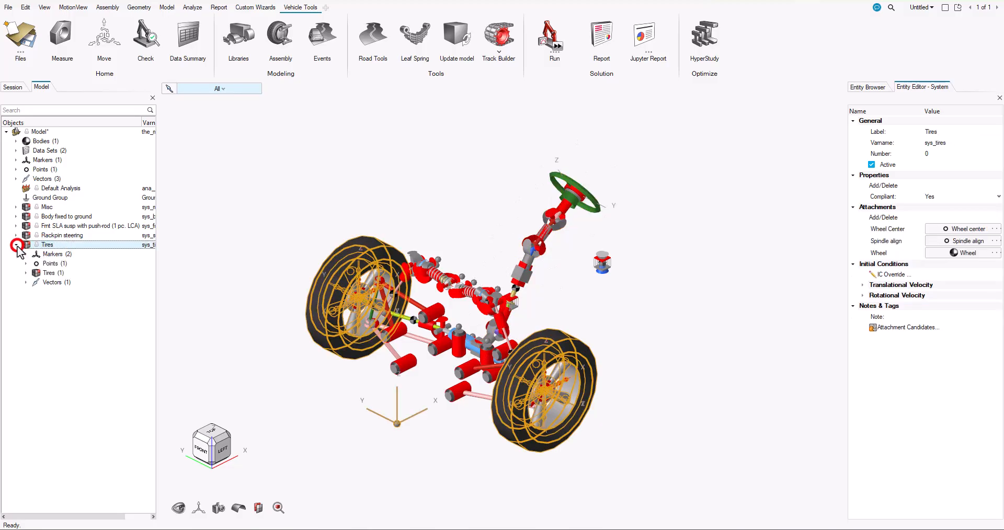
{"action": "left_click", "coordinate": [26, 273]}
{"action": "left_click", "coordinate": [68, 283]}
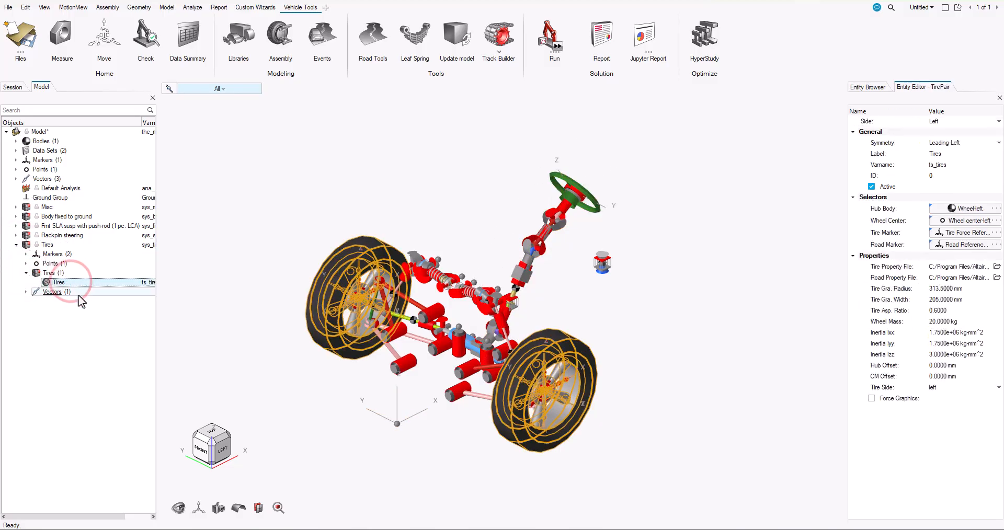
{"action": "left_click", "coordinate": [926, 266]}
{"action": "left_click", "coordinate": [940, 269]}
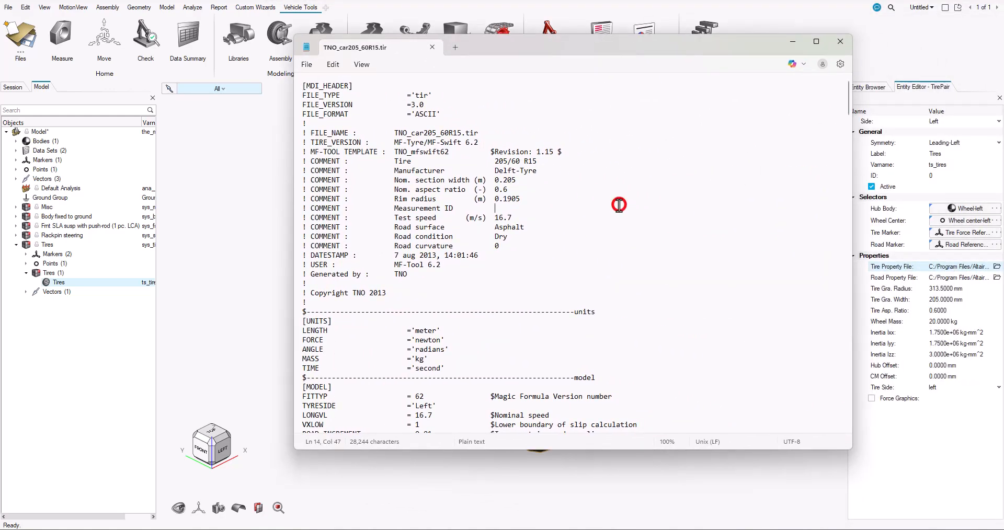
{"action": "scroll", "coordinate": [619, 205], "scroll_direction": "down", "scroll_amount": 18}
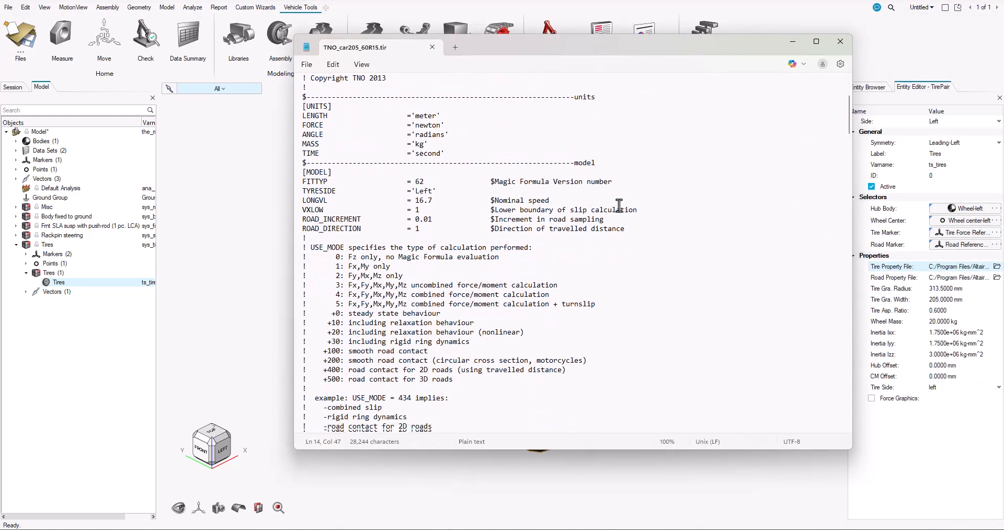
{"action": "scroll", "coordinate": [619, 205], "scroll_direction": "down", "scroll_amount": 20}
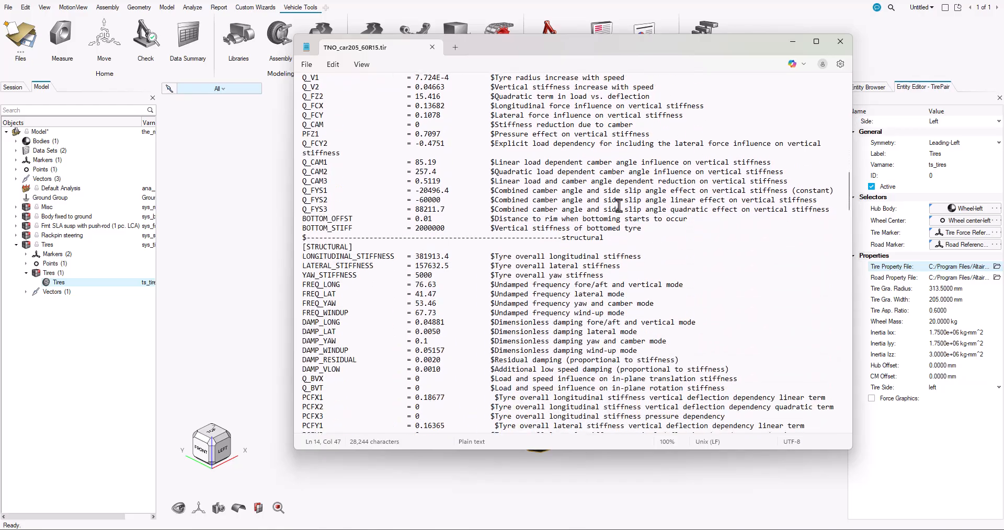
{"action": "scroll", "coordinate": [619, 205], "scroll_direction": "down", "scroll_amount": 20}
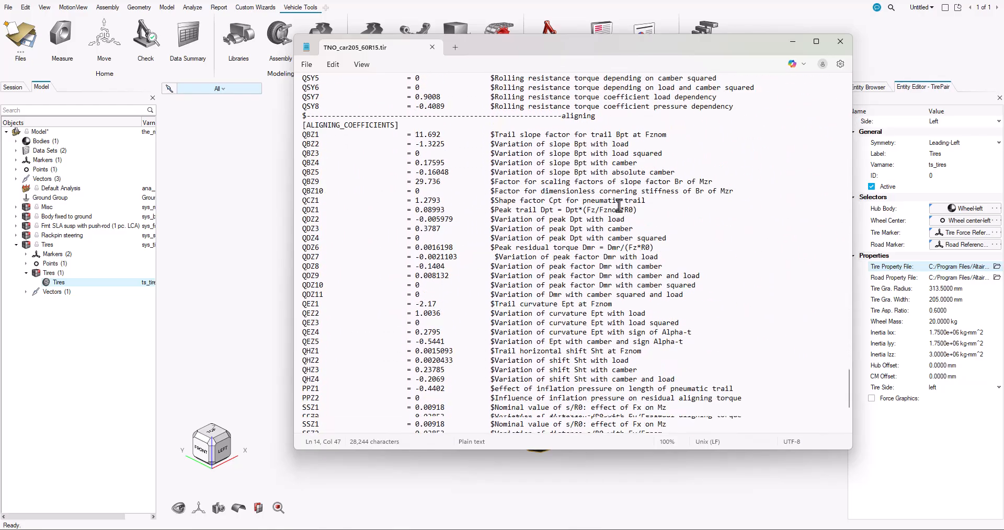
{"action": "left_click", "coordinate": [844, 47]}
Review the model's Data Summary tables for points, vectors, curves, bodies, couplers, bushings, joints and spring dampers
{"action": "middle_click_drag", "start_coordinate": [309, 423], "coordinate": [515, 370]}
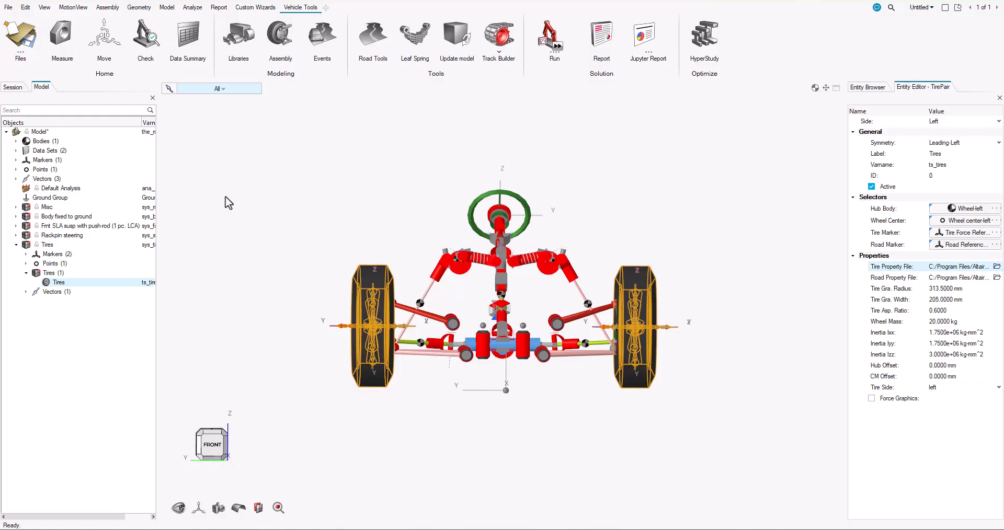
{"action": "left_click", "coordinate": [192, 46]}
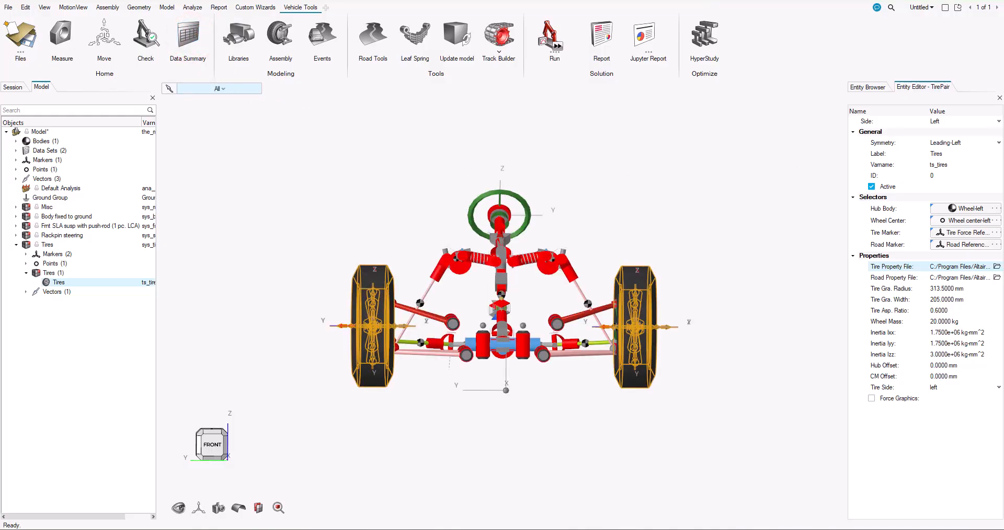
{"action": "left_click_drag", "start_coordinate": [479, 85], "coordinate": [257, 71]}
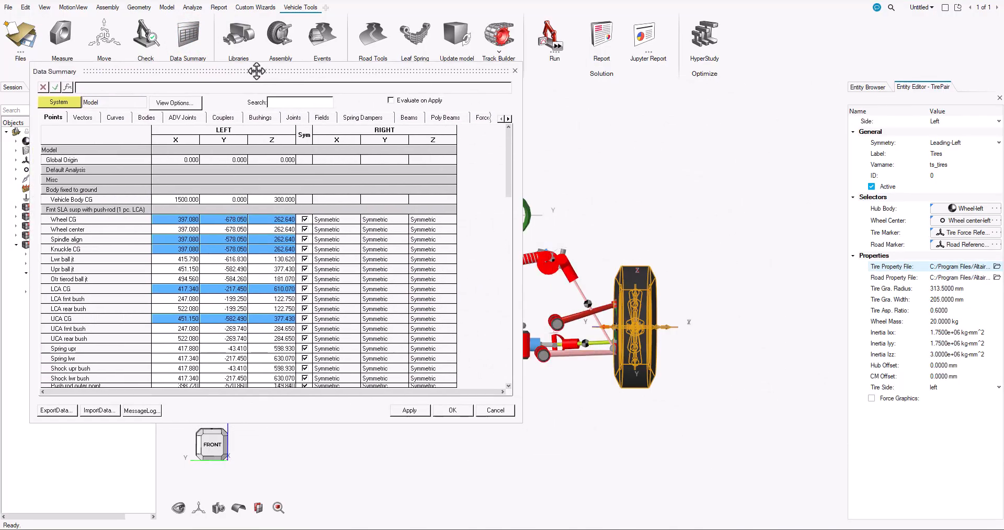
{"action": "left_click", "coordinate": [83, 118]}
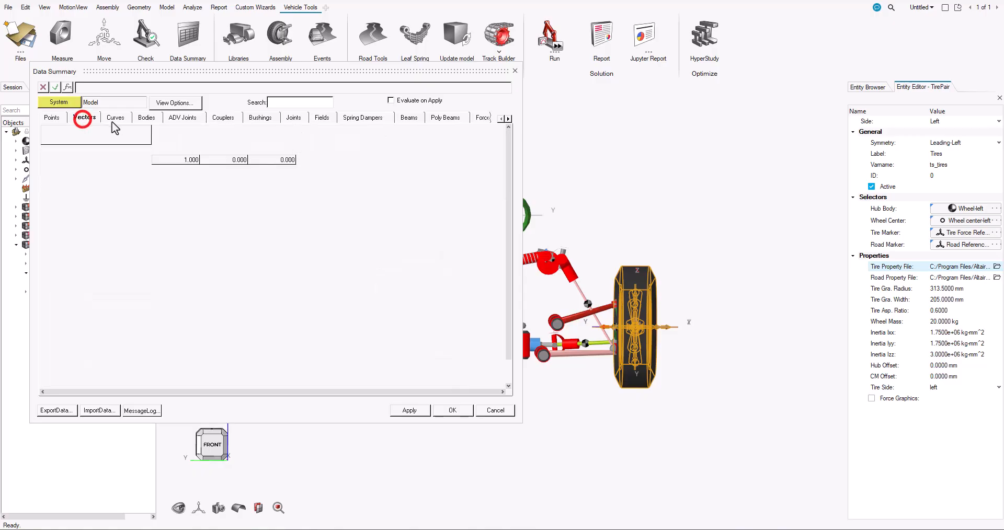
{"action": "left_click", "coordinate": [118, 118]}
{"action": "left_click", "coordinate": [150, 120]}
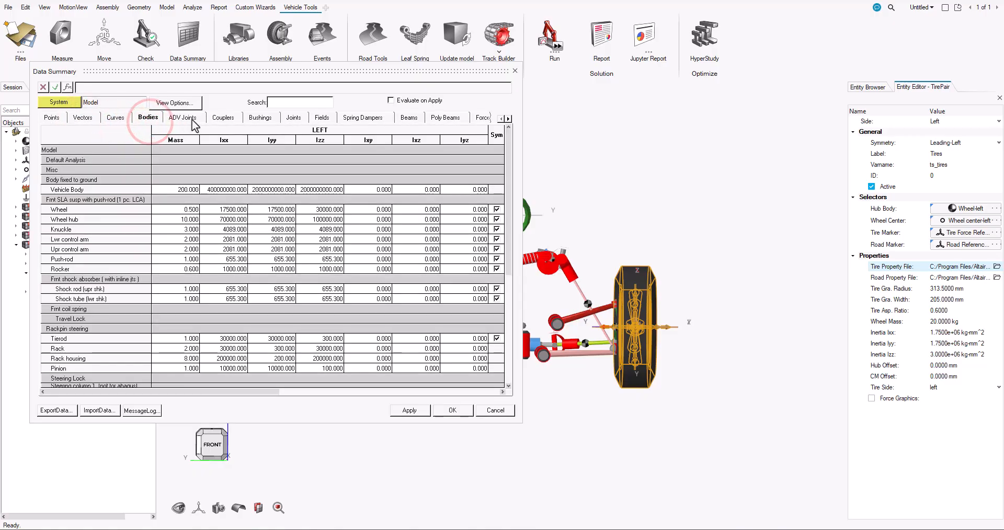
{"action": "left_click", "coordinate": [222, 121]}
{"action": "left_click", "coordinate": [261, 119]}
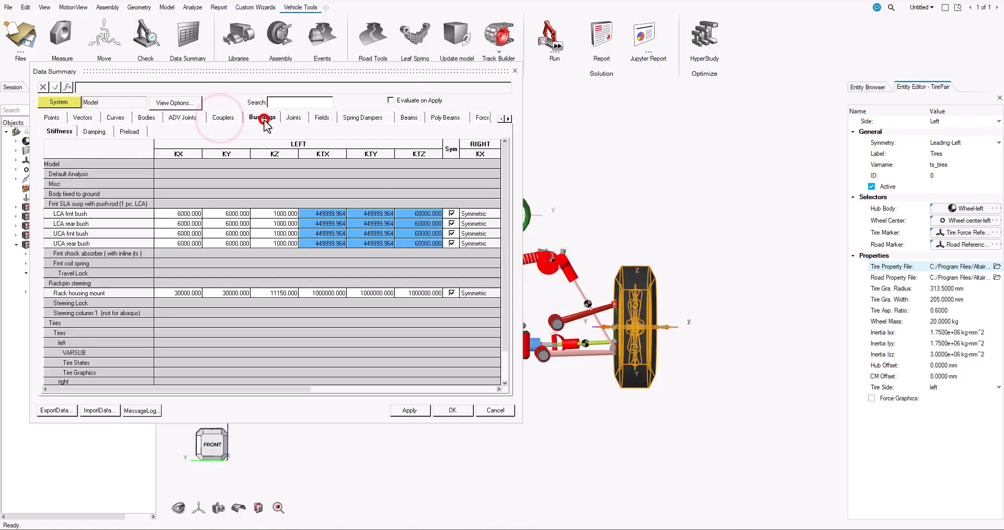
{"action": "left_click", "coordinate": [295, 118]}
{"action": "left_click", "coordinate": [361, 118]}
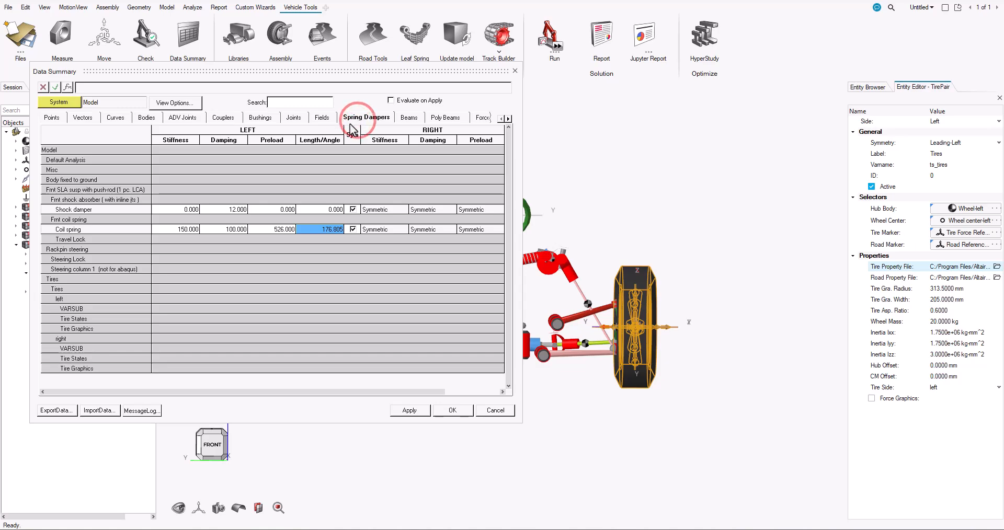
{"action": "left_click", "coordinate": [50, 119]}
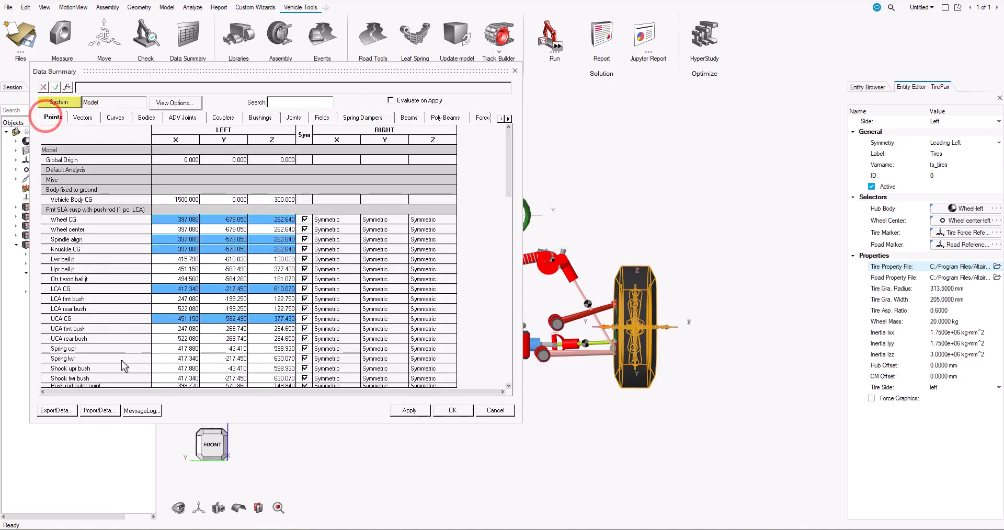
Import the .slk data file from the FSAE_Testing folder into the Data Summary and accept the updated model data
{"action": "left_click", "coordinate": [99, 411]}
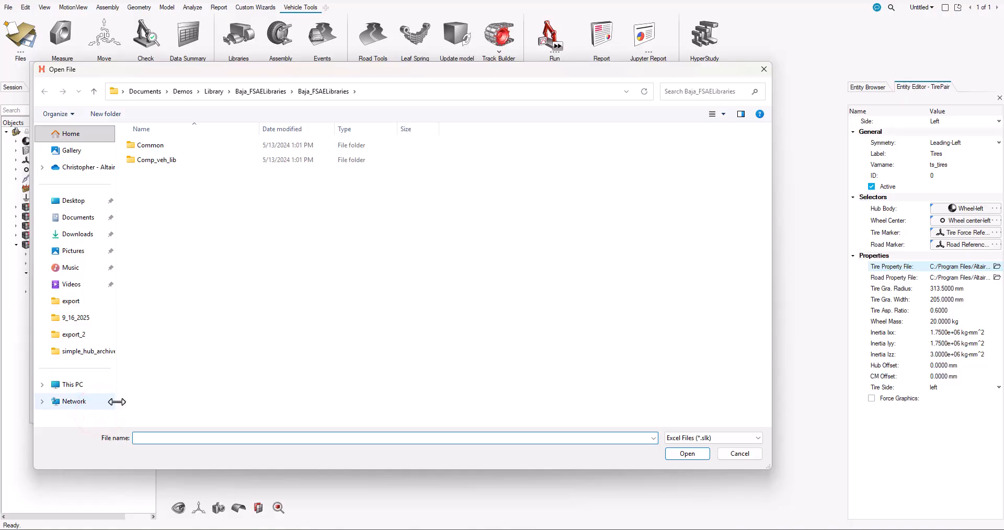
{"action": "left_click", "coordinate": [213, 91]}
{"action": "left_click", "coordinate": [169, 204]}
{"action": "double_click", "coordinate": [169, 204]}
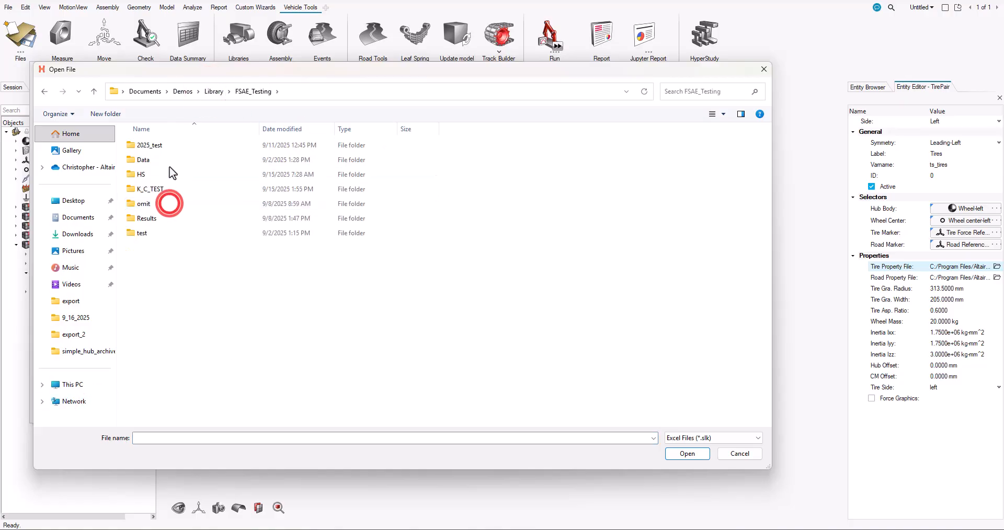
{"action": "double_click", "coordinate": [169, 203]}
{"action": "double_click", "coordinate": [169, 163]}
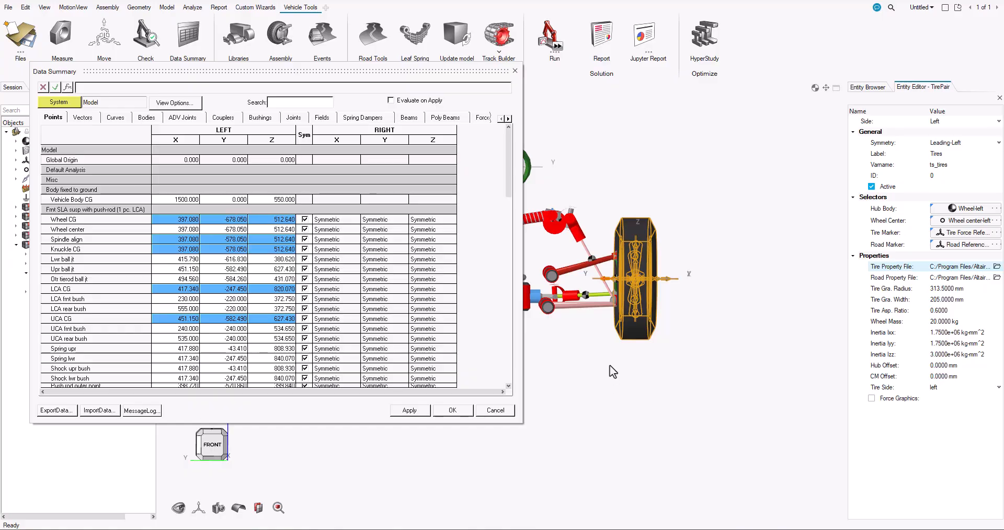
{"action": "left_click", "coordinate": [455, 412]}
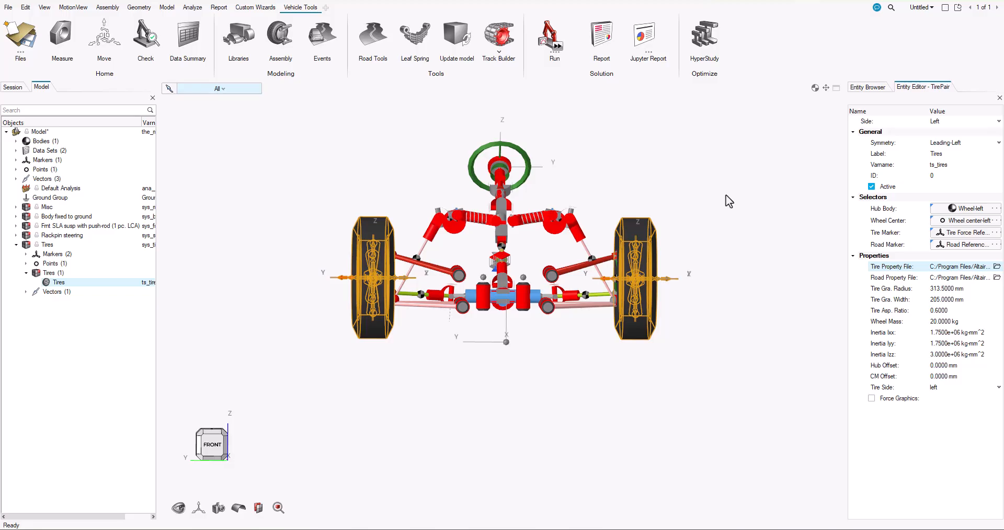
Add a KnC event from the general vehicle events library to the front-end model
{"action": "left_click", "coordinate": [866, 88]}
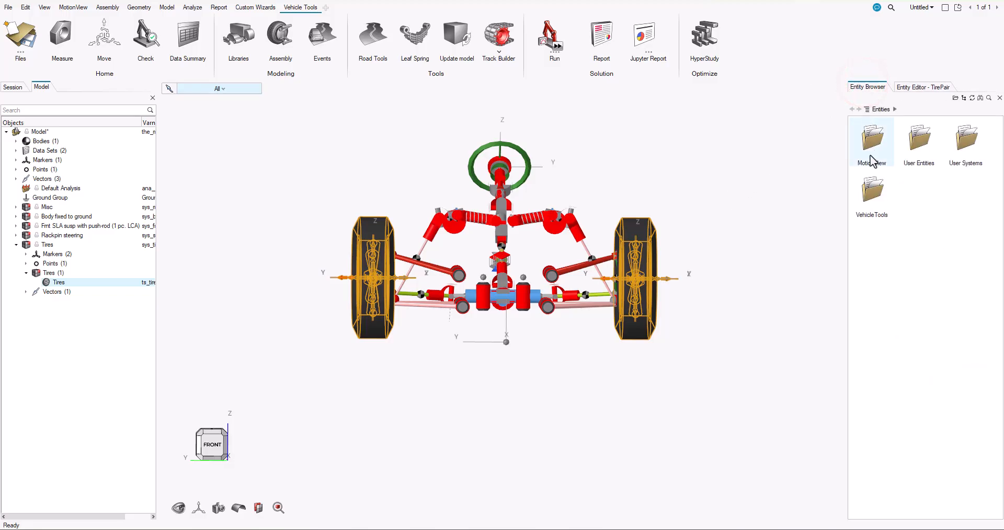
{"action": "double_click", "coordinate": [874, 190]}
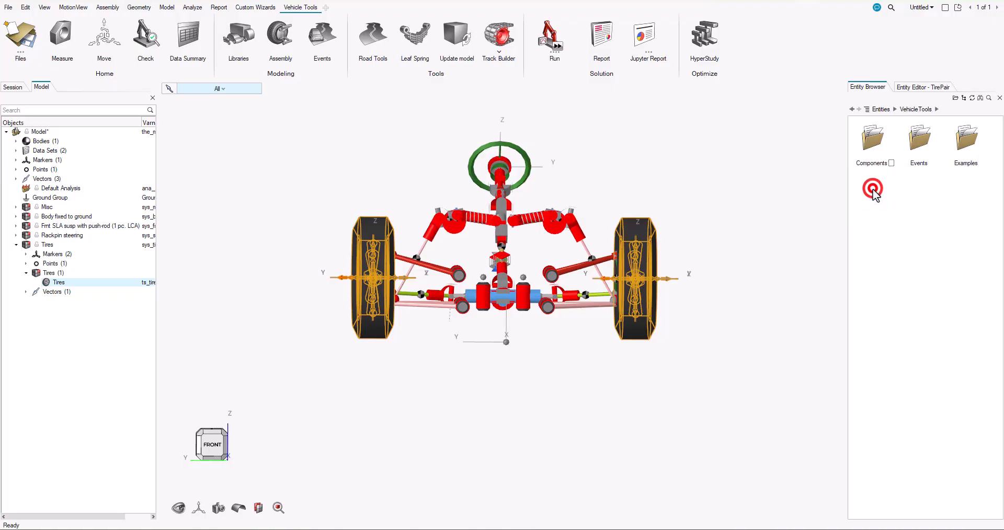
{"action": "double_click", "coordinate": [921, 149]}
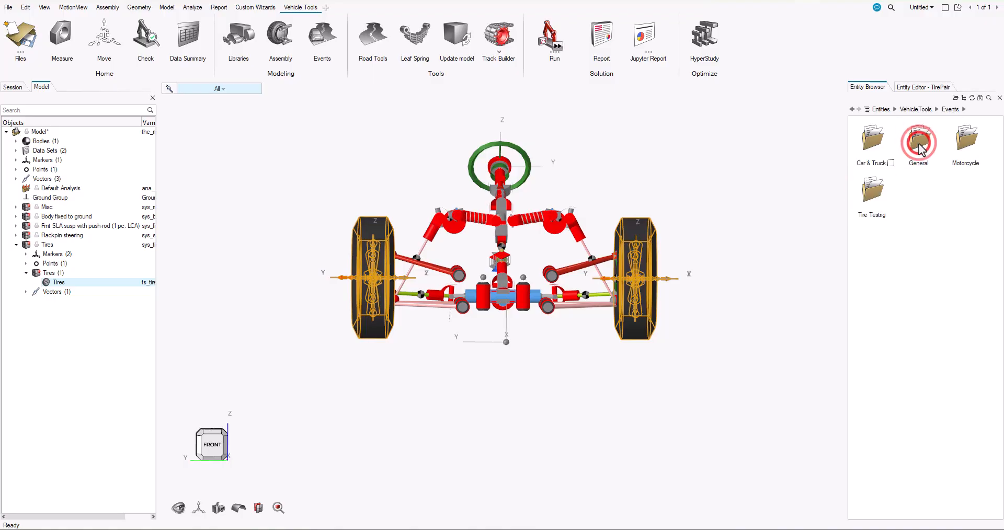
{"action": "double_click", "coordinate": [920, 145]}
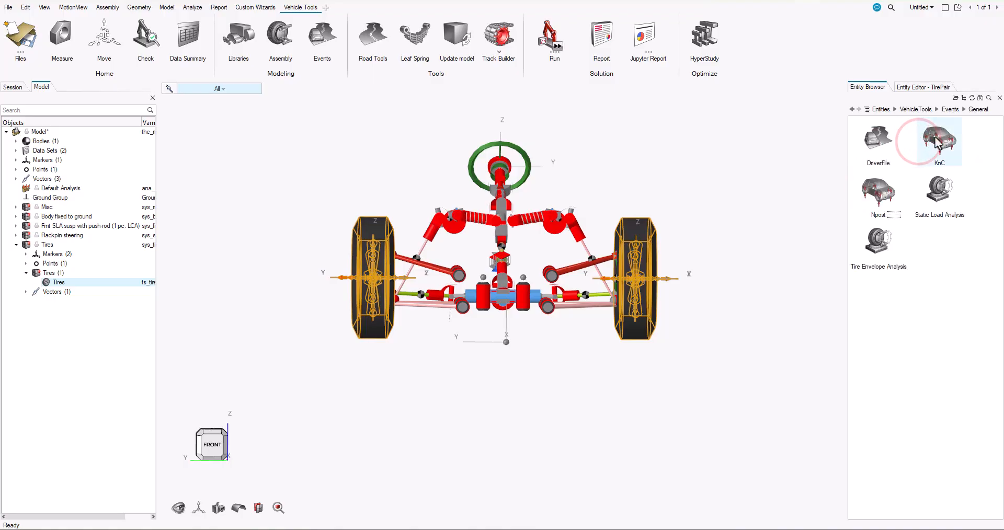
{"action": "left_click", "coordinate": [936, 139]}
{"action": "double_click", "coordinate": [936, 139]}
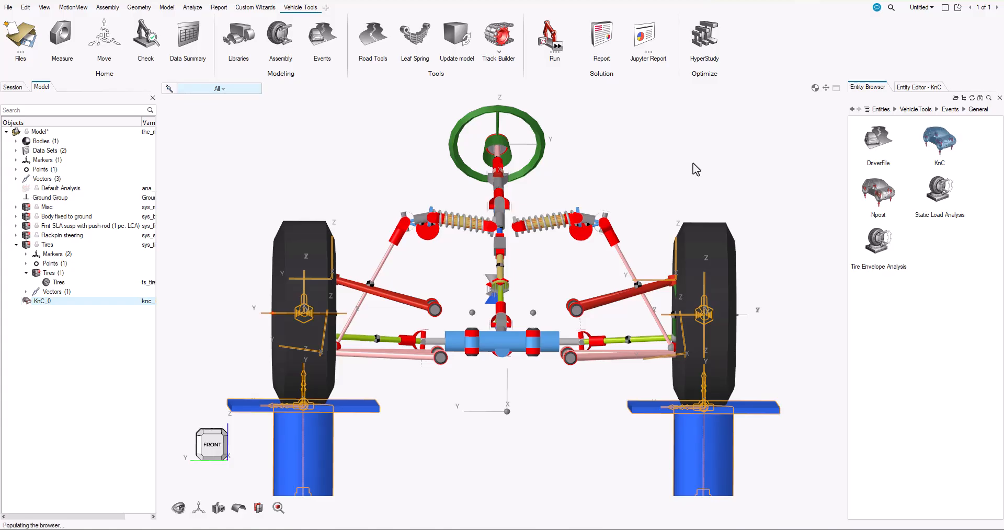
Disable both lateral force, both aligning moment, longitudinal acceleration and longitudinal braking analyses in the KnC event
{"action": "left_click", "coordinate": [901, 89]}
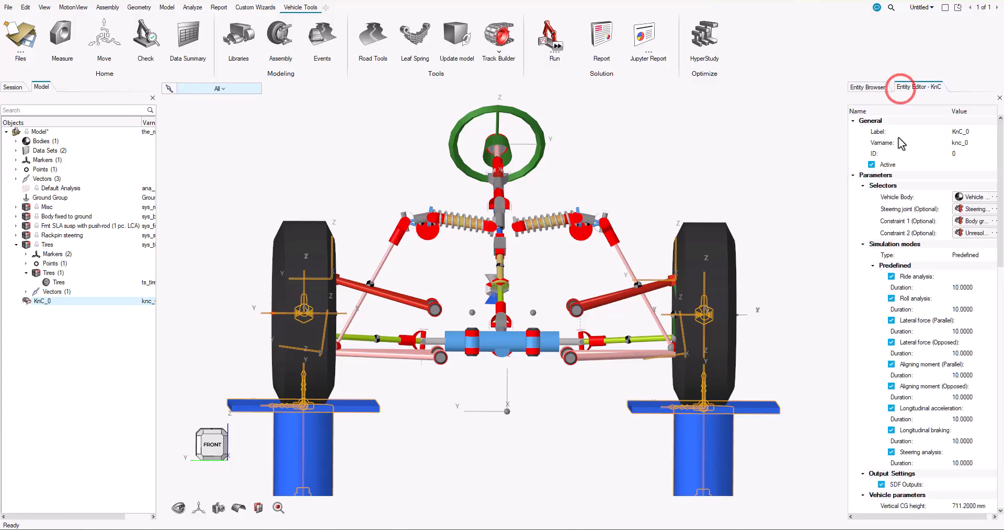
{"action": "left_click_drag", "start_coordinate": [847, 221], "coordinate": [806, 230]}
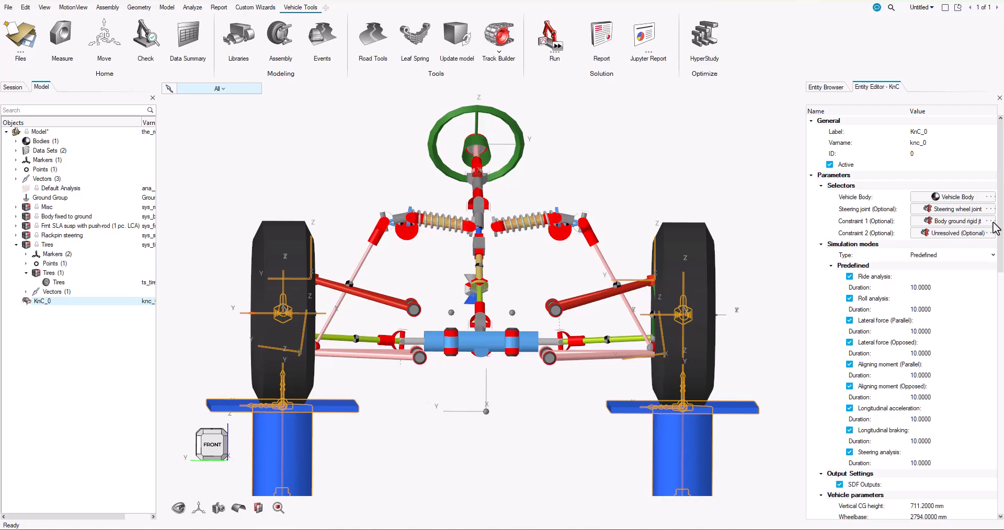
{"action": "left_click_drag", "start_coordinate": [1000, 213], "coordinate": [1001, 222]}
{"action": "left_click_drag", "start_coordinate": [1000, 233], "coordinate": [993, 254]}
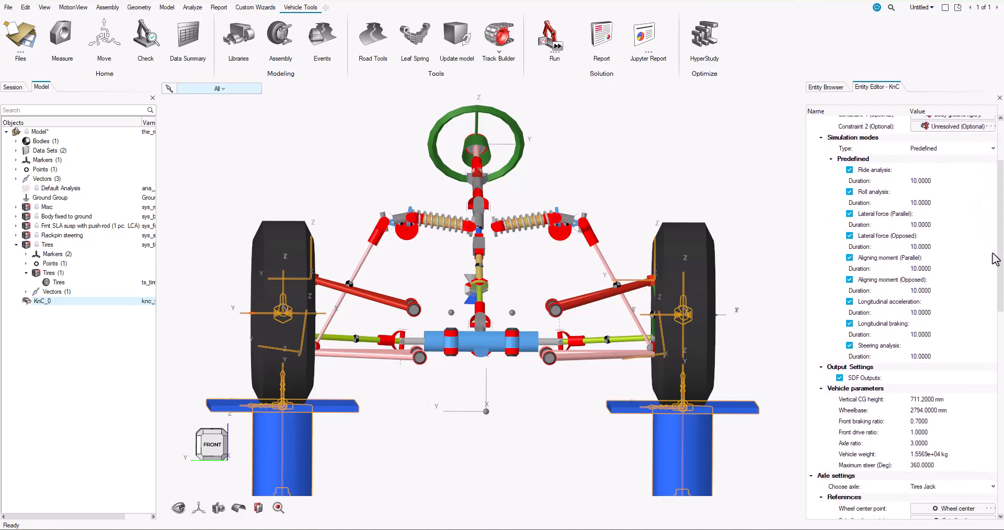
{"action": "left_click", "coordinate": [849, 214]}
{"action": "left_click", "coordinate": [849, 225]}
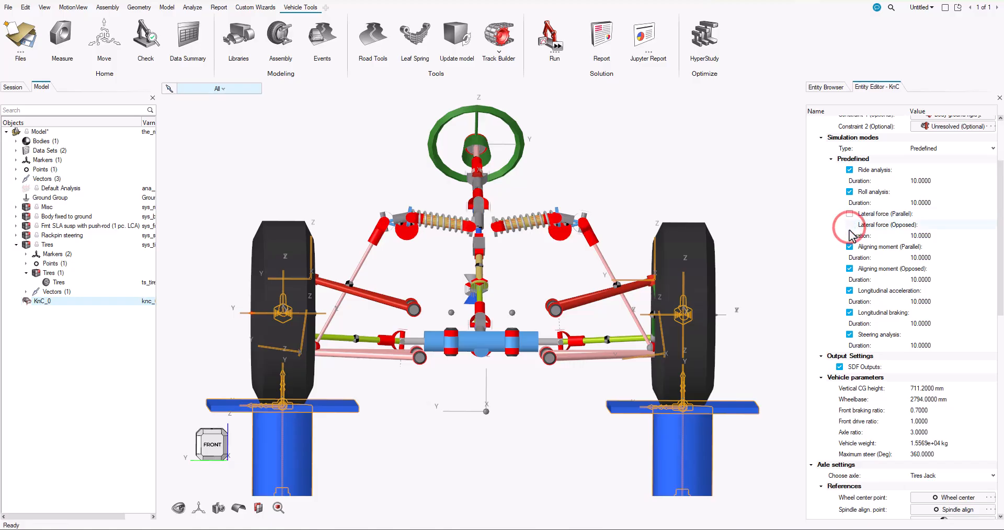
{"action": "left_click", "coordinate": [850, 236]}
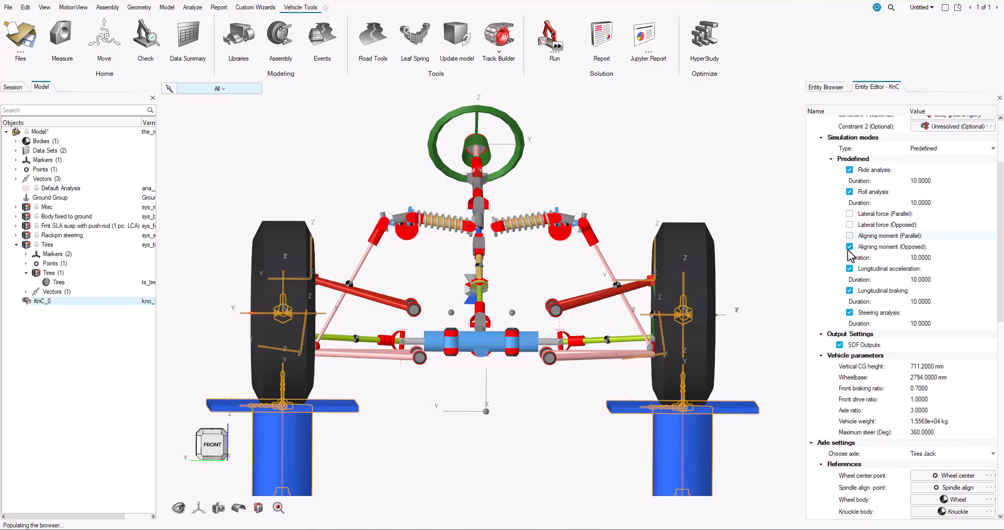
{"action": "left_click", "coordinate": [849, 246]}
{"action": "left_click", "coordinate": [850, 258]}
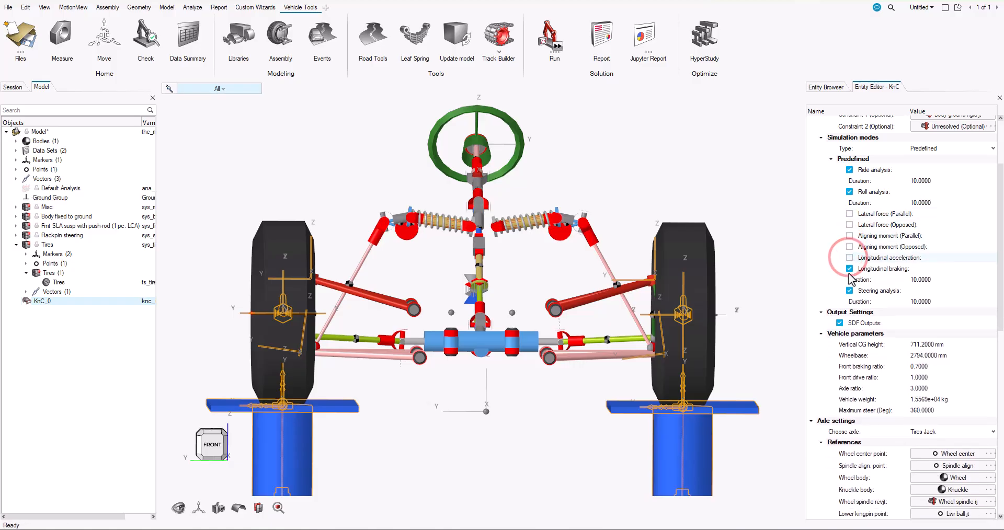
{"action": "left_click", "coordinate": [850, 268]}
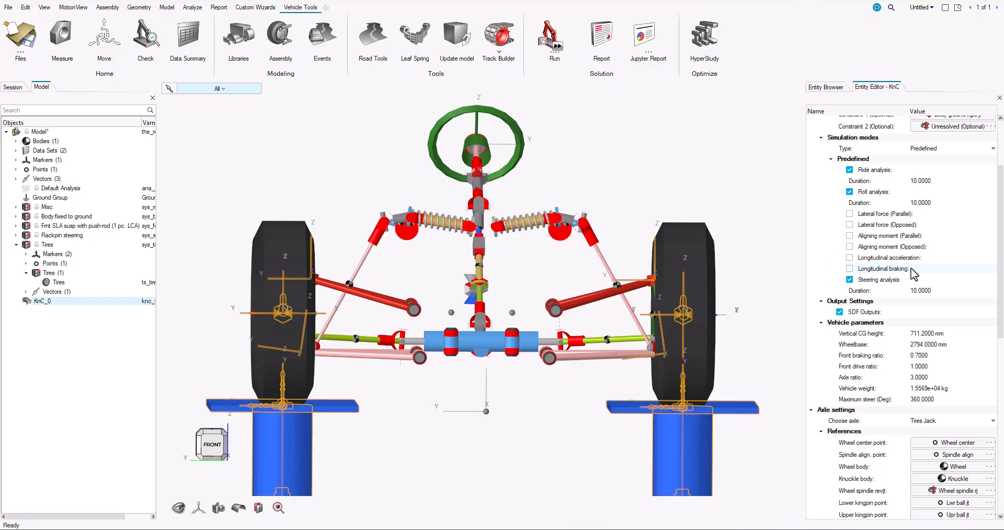
Set the KnC event's vehicle weight to 220 and its maximum steer to 160 degrees
{"action": "left_click", "coordinate": [929, 391]}
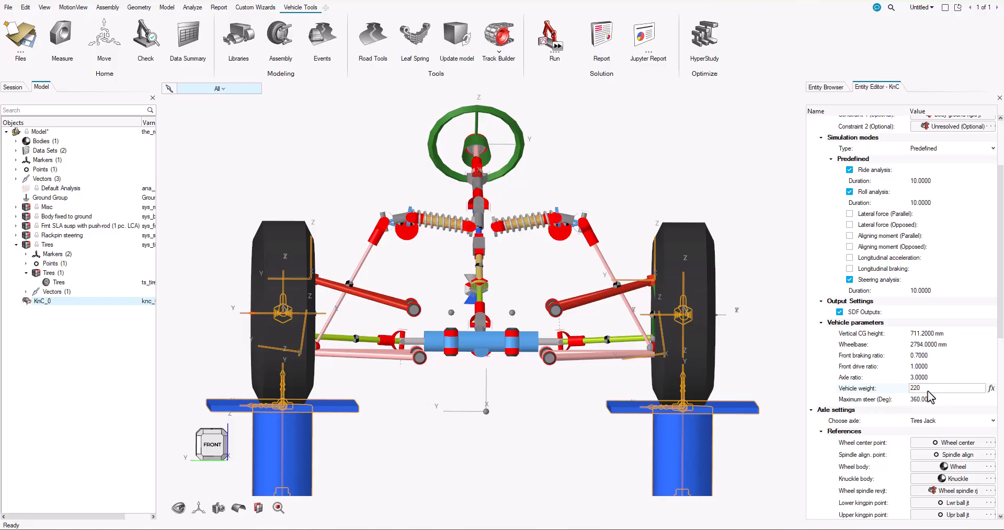
{"action": "key", "text": "Tab"}
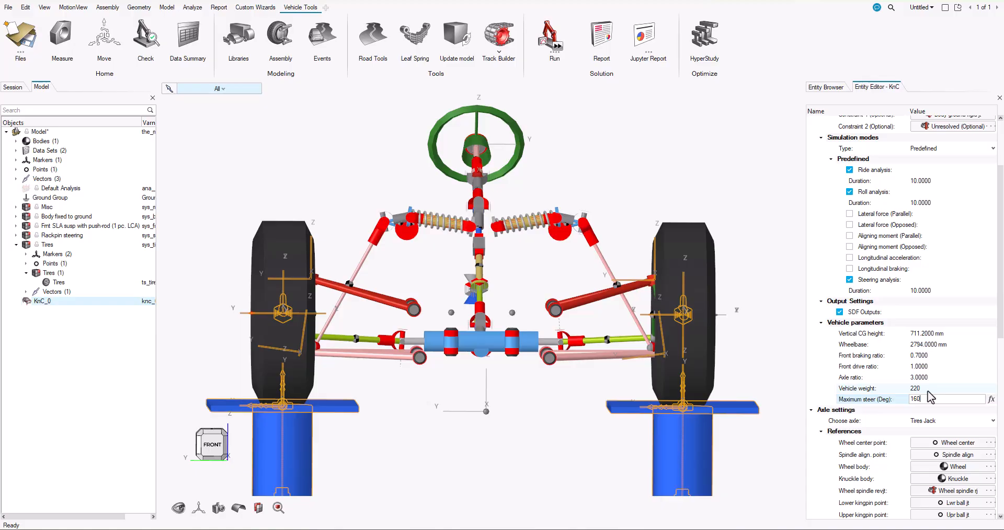
{"action": "type", "text": "160"}
{"action": "key", "text": "Return"}
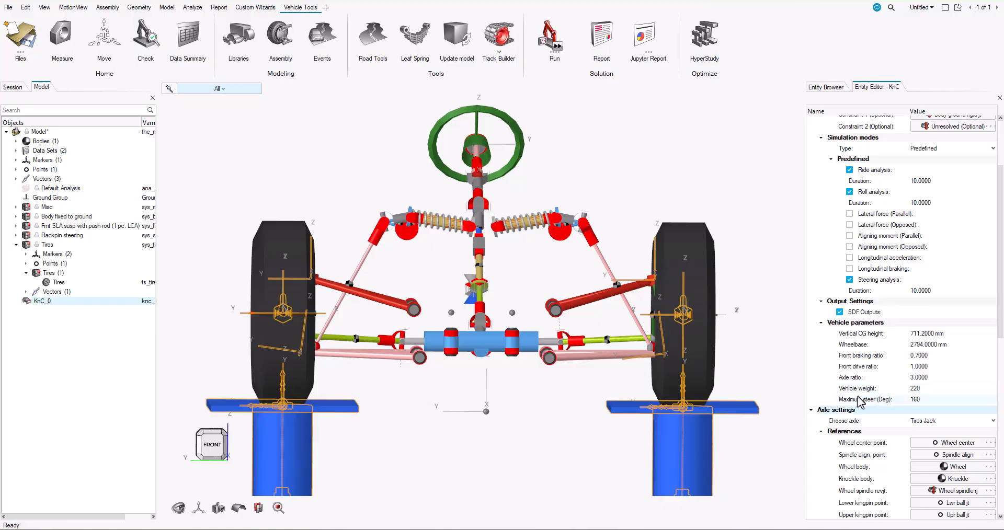
Review the KnC event's axle settings, including its references, suspension travel, axle parameters and demand signals
{"action": "left_click_drag", "start_coordinate": [999, 329], "coordinate": [996, 444]}
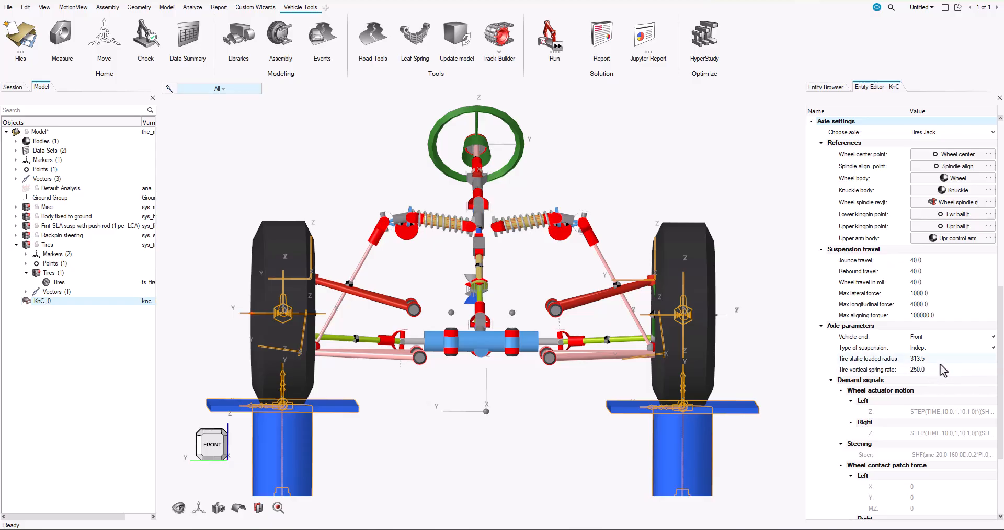
{"action": "scroll", "coordinate": [1002, 365], "scroll_direction": "down", "scroll_amount": 4}
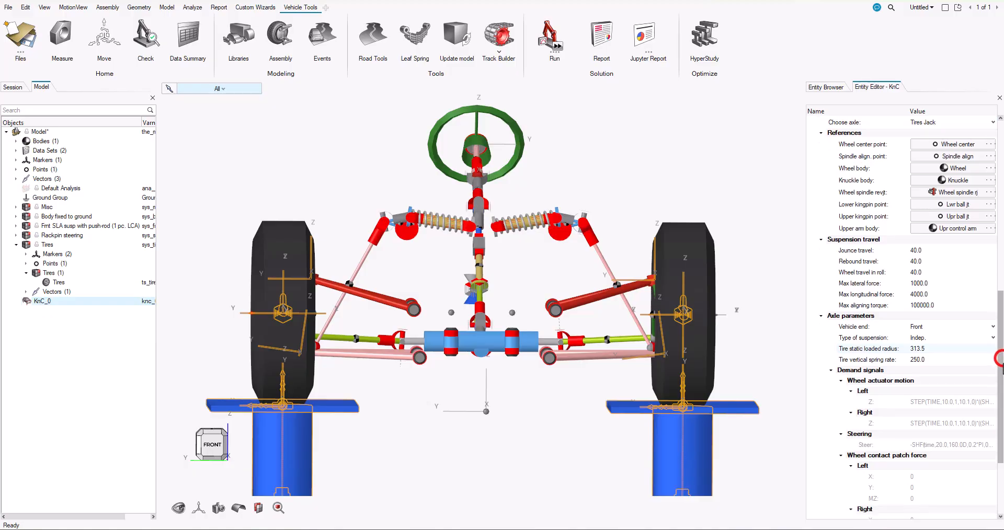
{"action": "scroll", "coordinate": [1002, 417], "scroll_direction": "up", "scroll_amount": 6}
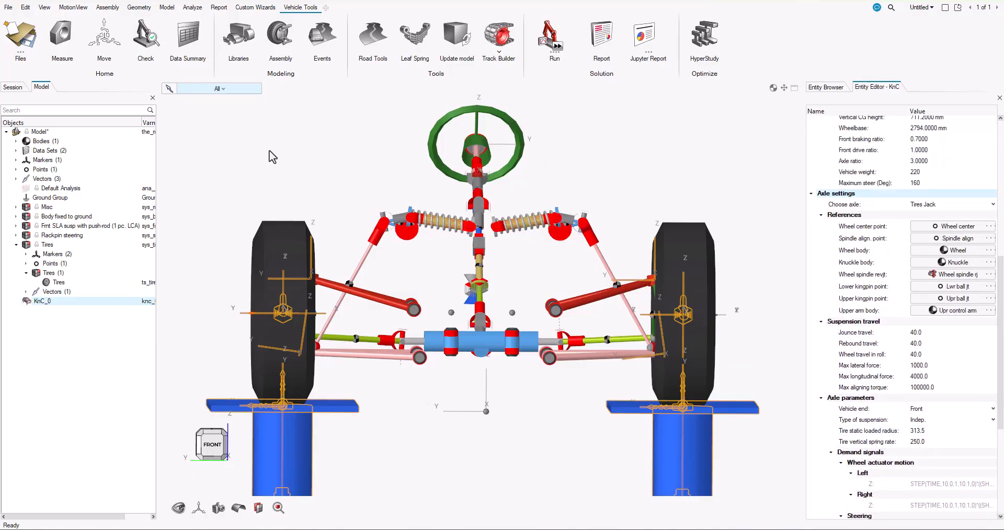
Save the model as FSAE_Front in the New_model folder
{"action": "left_click", "coordinate": [8, 7]}
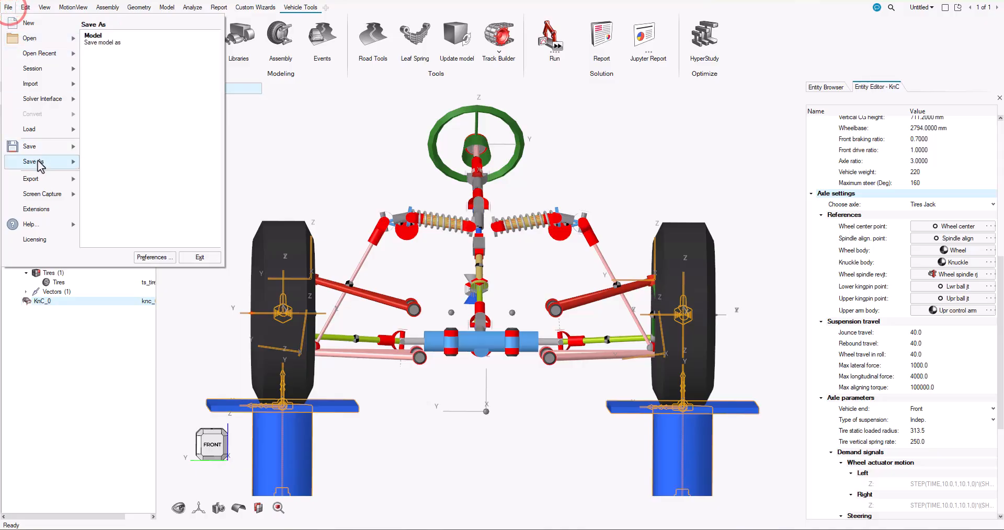
{"action": "left_click", "coordinate": [139, 235]}
{"action": "left_click", "coordinate": [150, 357]}
{"action": "type", "text": "FSAE_Front"}
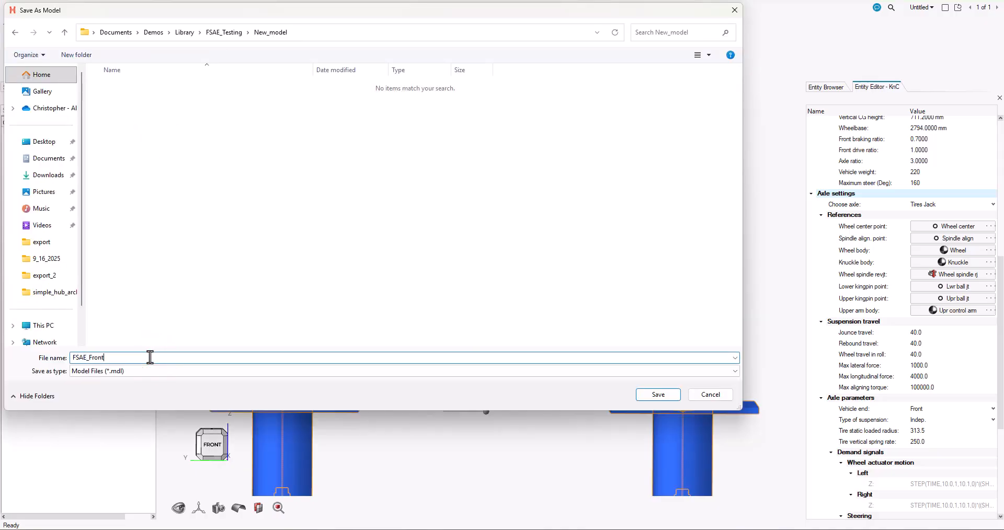
{"action": "key", "text": "Return"}
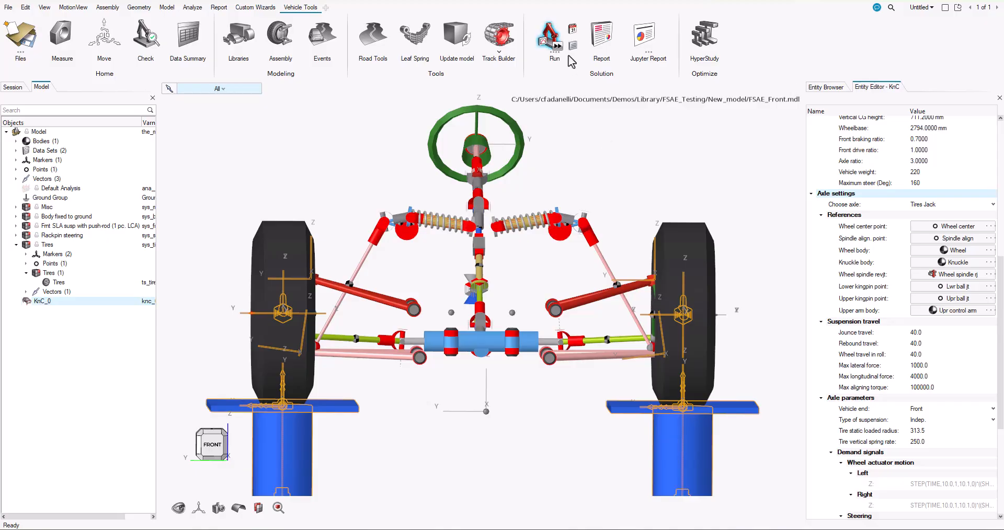
Set up the motion analysis of the KnC event as an offline run with the XML solver format
{"action": "left_click", "coordinate": [573, 47]}
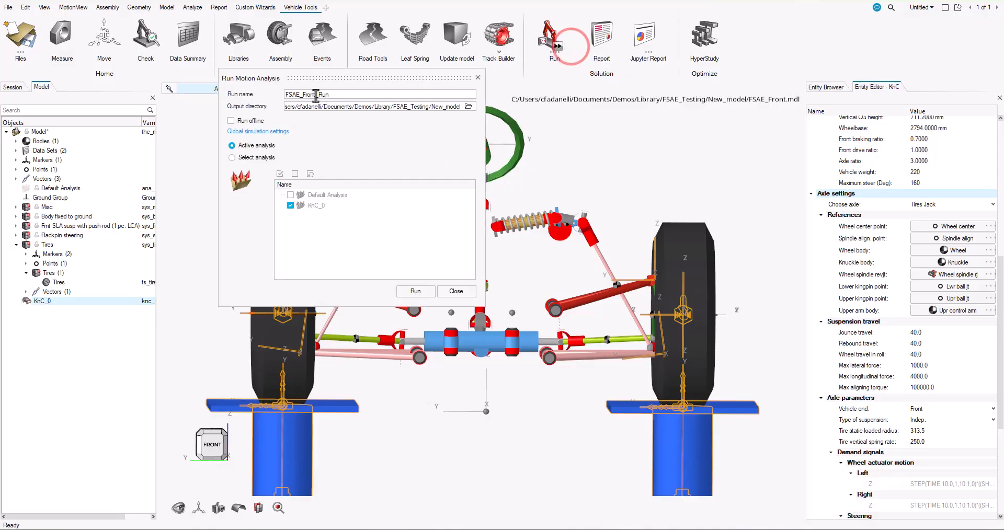
{"action": "left_click", "coordinate": [230, 119]}
{"action": "left_click", "coordinate": [314, 133]}
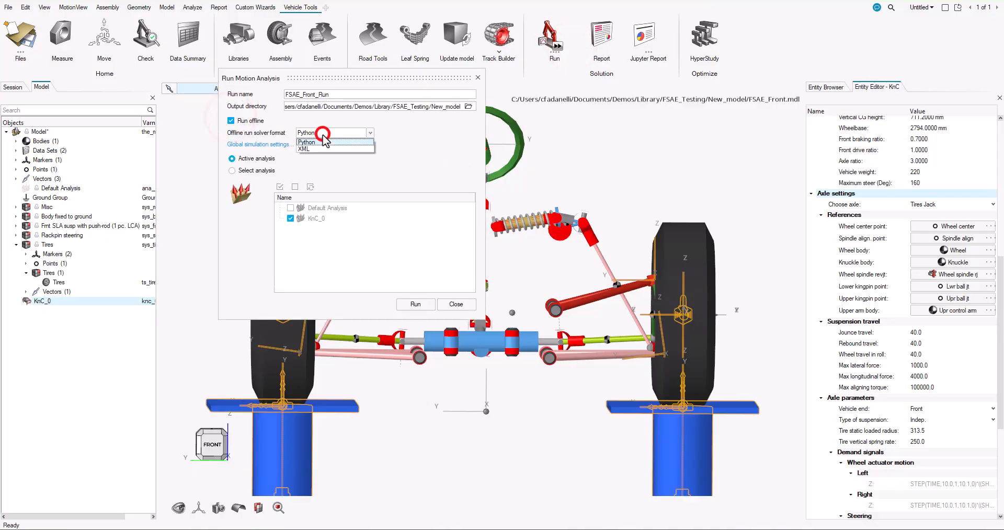
{"action": "left_click", "coordinate": [313, 150]}
Create a folder named results inside New_model and select it as the run's output directory
{"action": "left_click", "coordinate": [468, 106]}
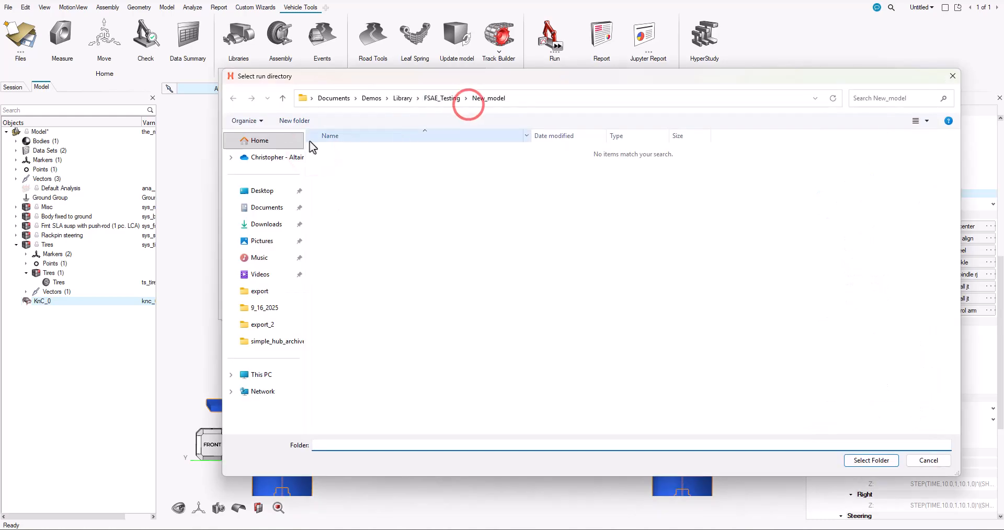
{"action": "left_click", "coordinate": [286, 120]}
{"action": "type", "text": "result"}
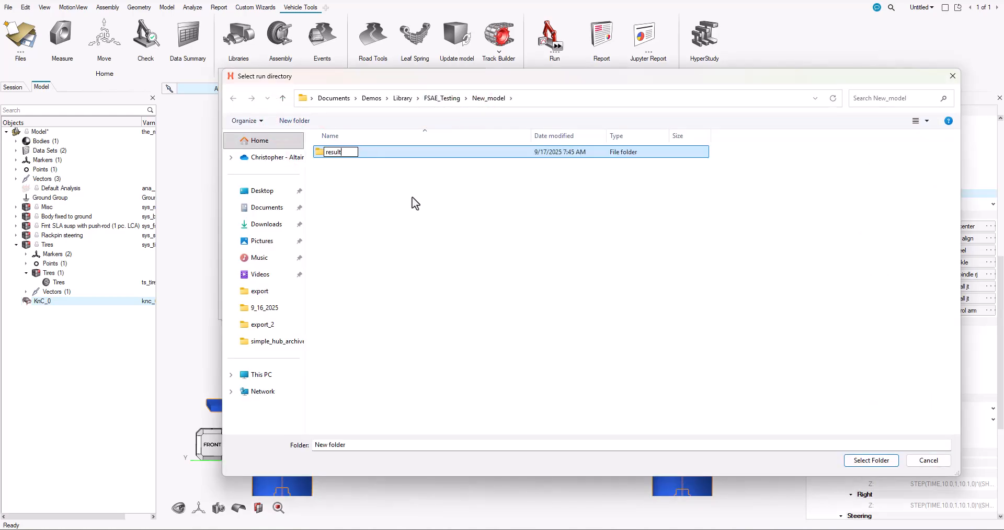
{"action": "type", "text": "s"}
{"action": "key", "text": "Return"}
{"action": "double_click", "coordinate": [348, 152]}
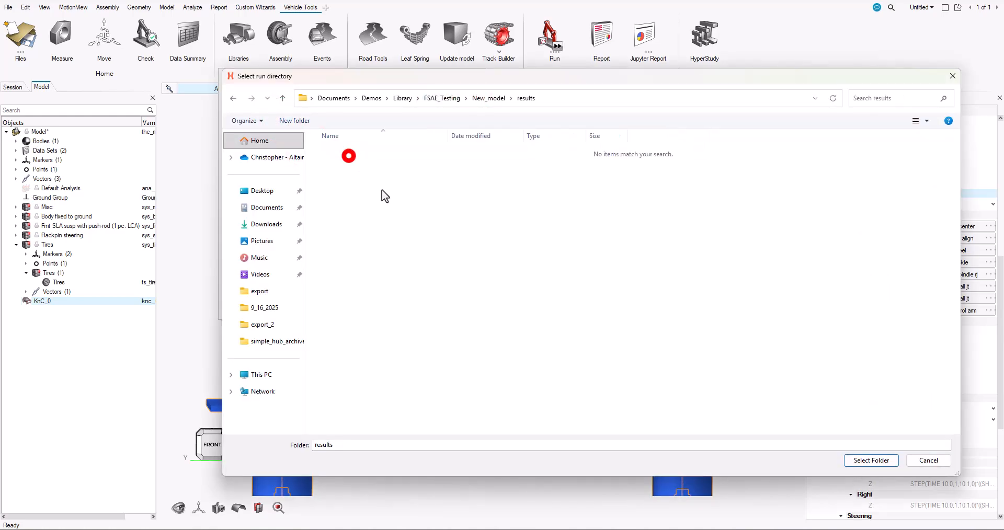
{"action": "left_click", "coordinate": [856, 463]}
Run the KnC analysis and clear the message log, closing the solver view at the end
{"action": "left_click", "coordinate": [415, 306]}
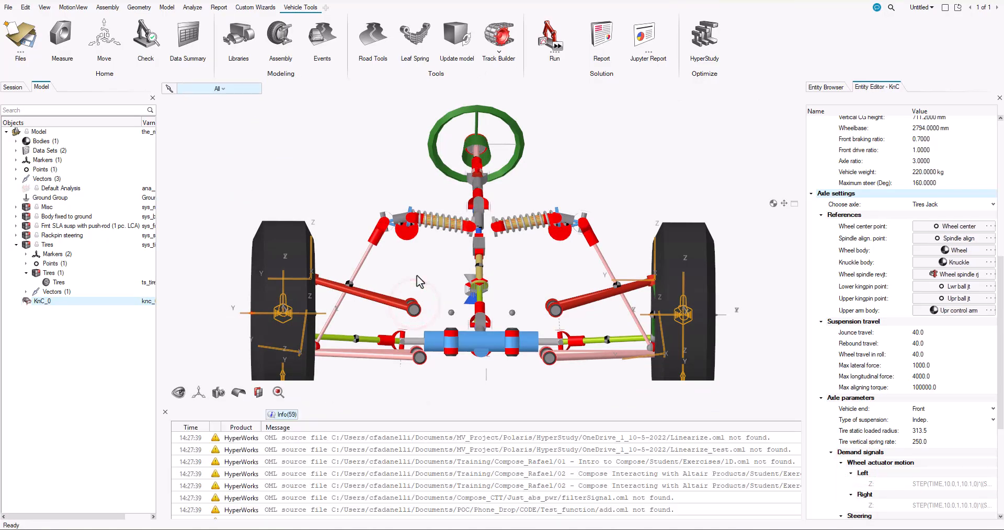
{"action": "left_click_drag", "start_coordinate": [659, 110], "coordinate": [516, 91]}
{"action": "right_click", "coordinate": [404, 495]}
{"action": "left_click", "coordinate": [418, 500]}
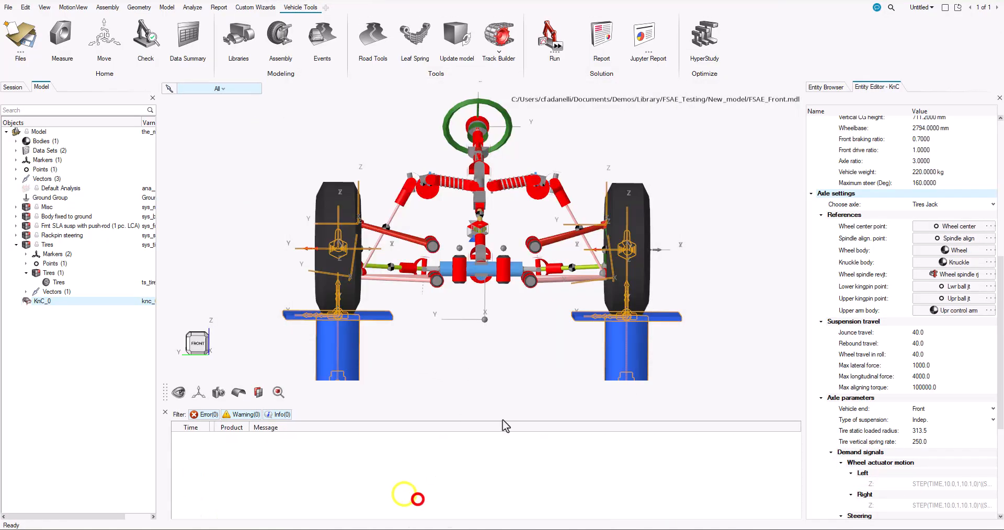
{"action": "key", "text": "alt+Tab"}
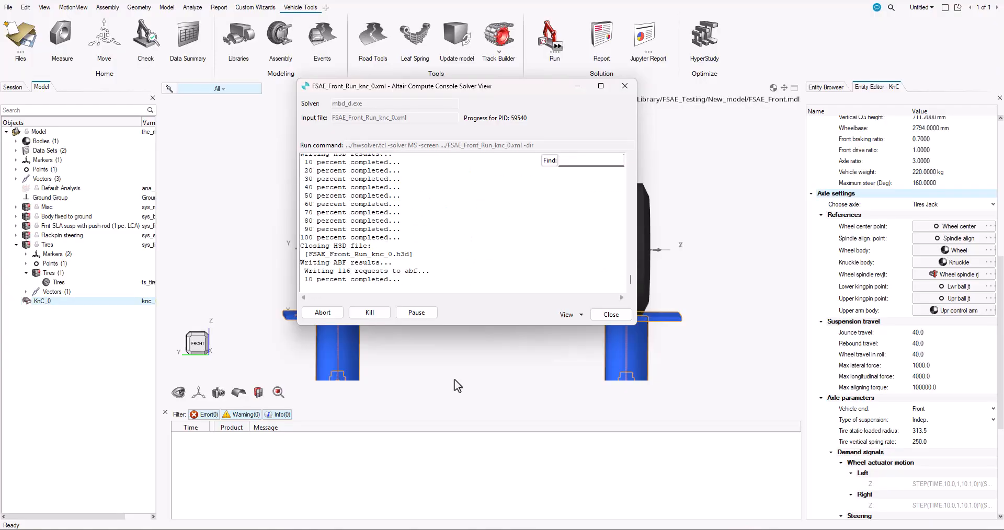
{"action": "left_click", "coordinate": [611, 315]}
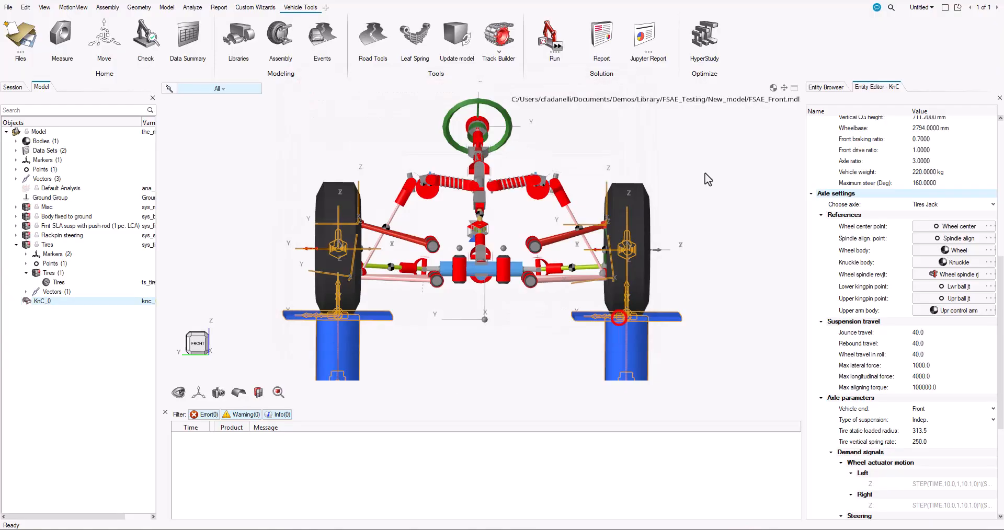
Load the Front KC - MSolve SDF based Report for the run in Overlay mode
{"action": "left_click", "coordinate": [599, 42]}
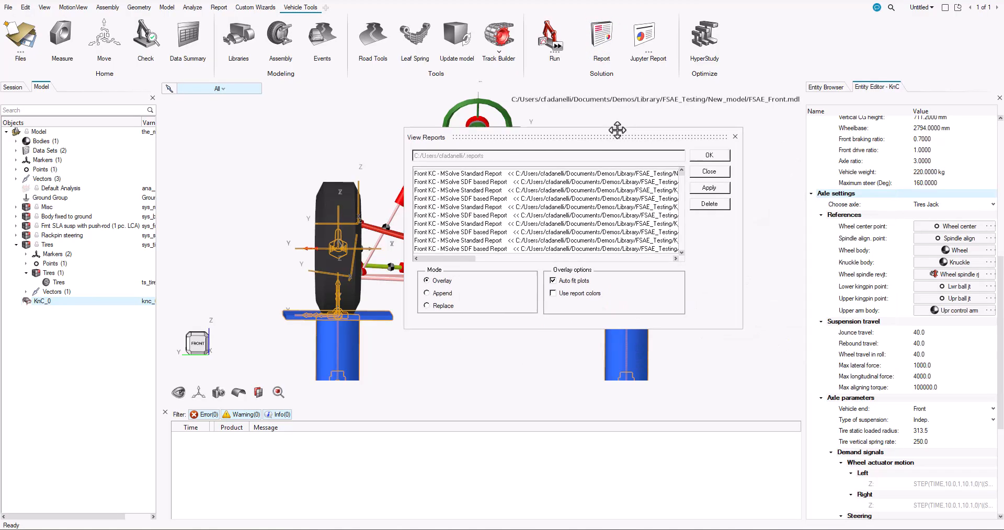
{"action": "left_click", "coordinate": [387, 168]}
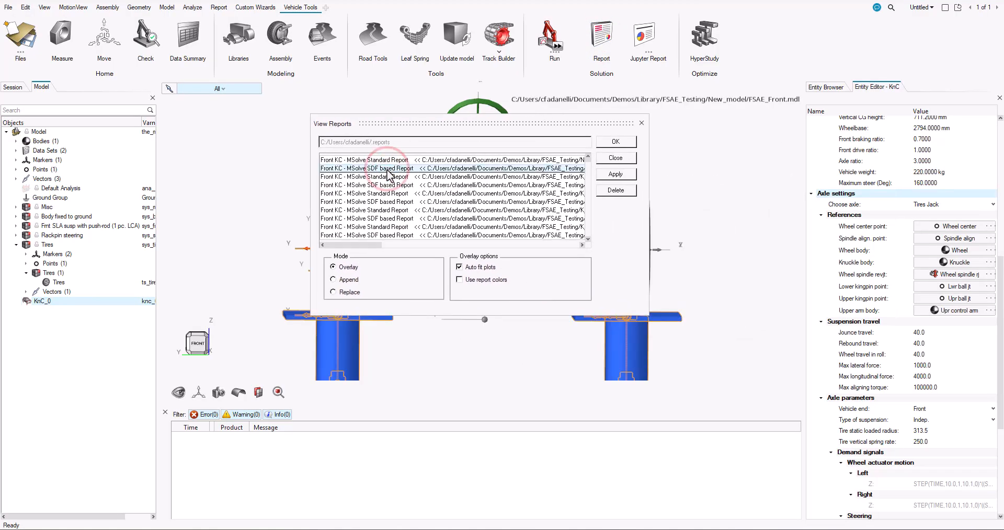
{"action": "left_click", "coordinate": [625, 144]}
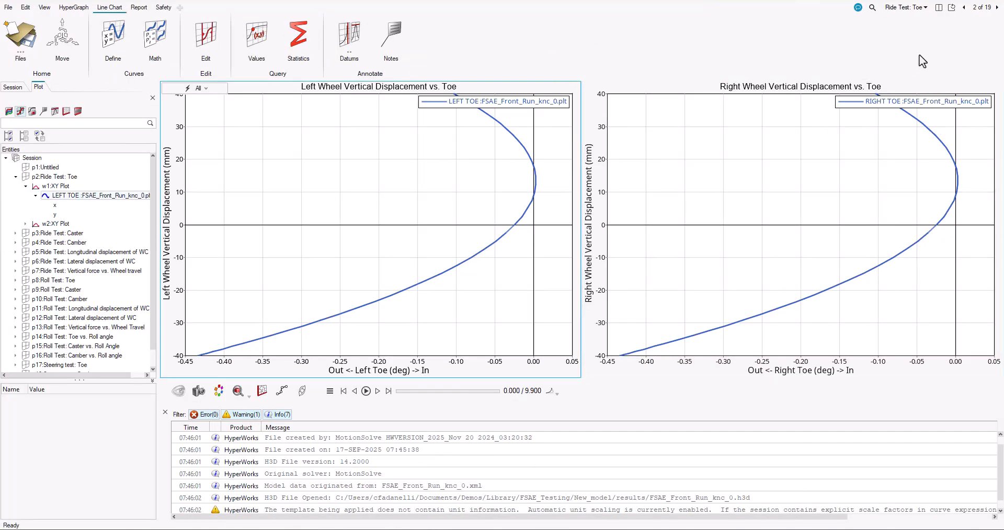
Look through the report's page list and examine the ride test plots, from toe through wheel vertical force
{"action": "left_click", "coordinate": [909, 11]}
{"action": "scroll", "coordinate": [879, 75], "scroll_direction": "down", "scroll_amount": 2}
{"action": "scroll", "coordinate": [864, 111], "scroll_direction": "up", "scroll_amount": 3}
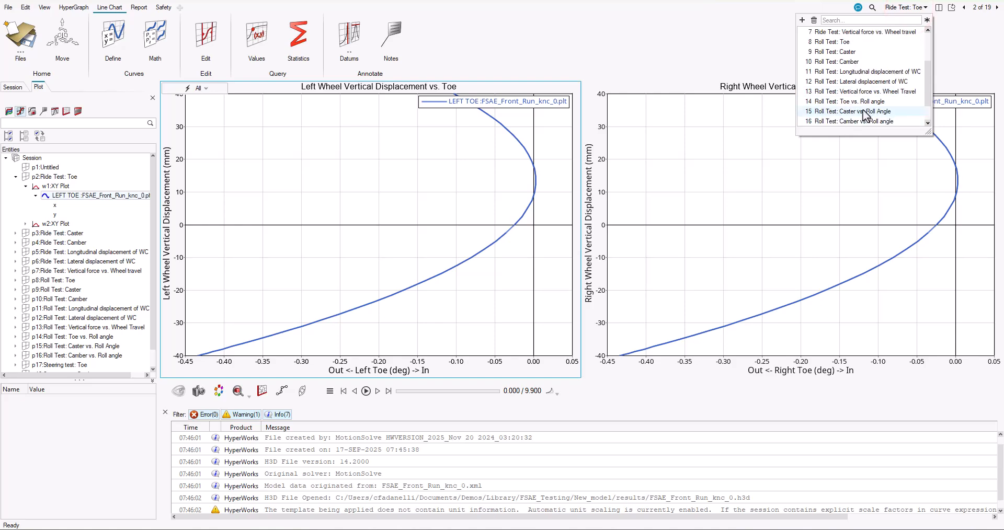
{"action": "left_click", "coordinate": [912, 7]}
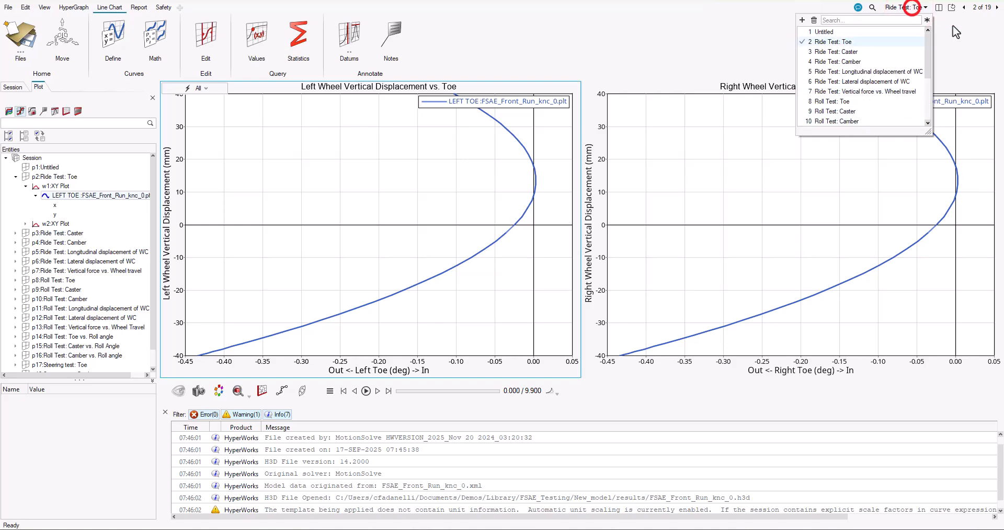
{"action": "left_click", "coordinate": [996, 8]}
{"action": "left_click", "coordinate": [996, 7]}
{"action": "left_click", "coordinate": [997, 7]}
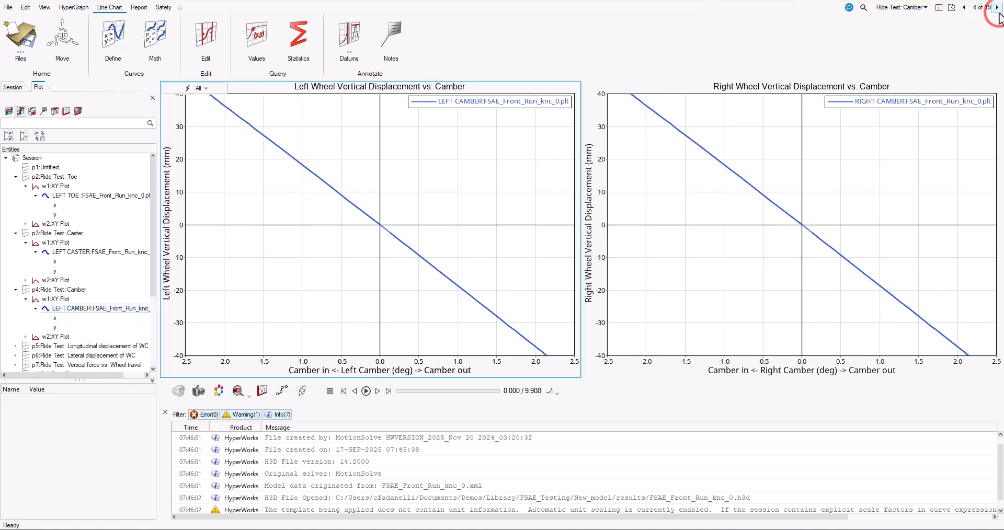
{"action": "left_click", "coordinate": [997, 7]}
{"action": "left_click", "coordinate": [997, 8]}
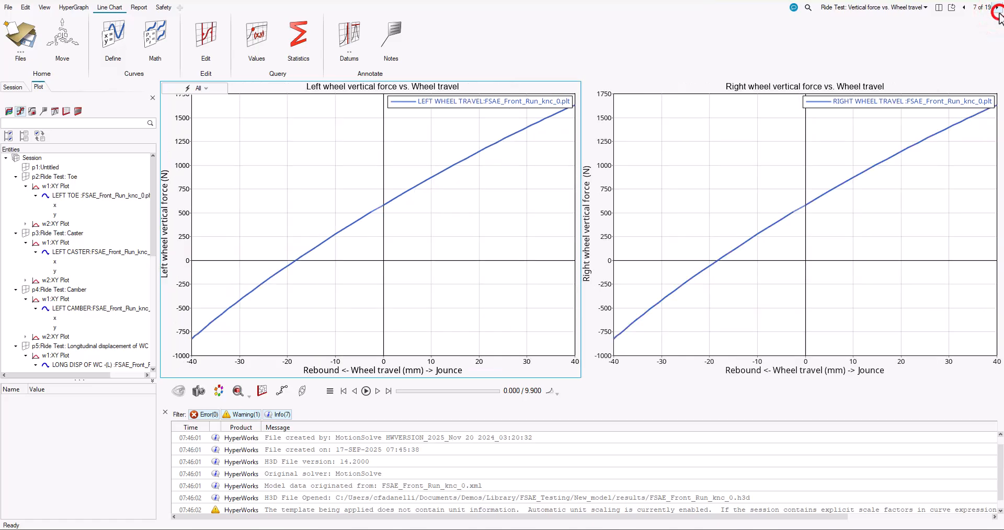
Examine the report's roll test and steering test plots, including toe, caster and camber
{"action": "left_click", "coordinate": [997, 7]}
{"action": "left_click", "coordinate": [997, 8]}
{"action": "left_click", "coordinate": [997, 7]}
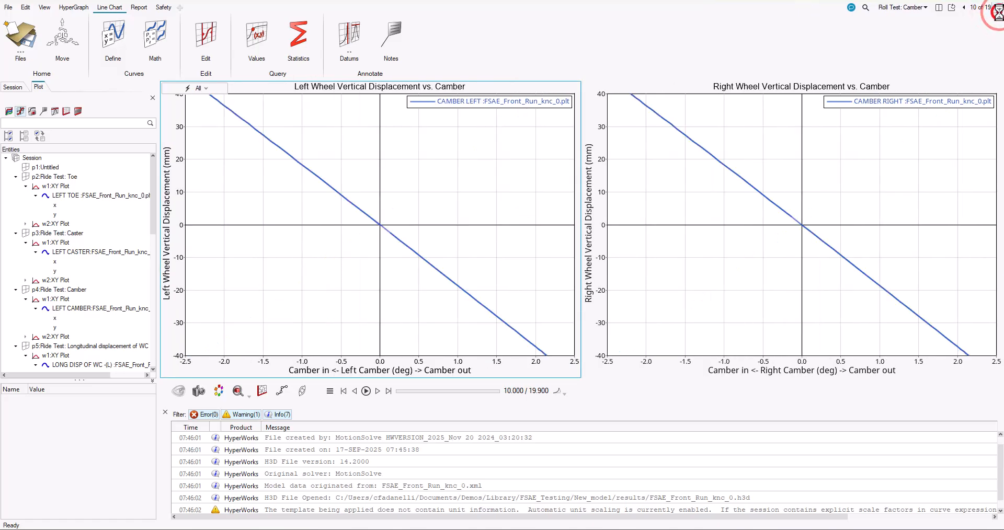
{"action": "left_click", "coordinate": [997, 7]}
{"action": "left_click", "coordinate": [997, 8]}
{"action": "left_click", "coordinate": [997, 7]}
{"action": "left_click", "coordinate": [997, 8]}
{"action": "left_click", "coordinate": [997, 7]}
Go to the report's K and C - Animation page and play the suspension animation
{"action": "left_click", "coordinate": [997, 7]}
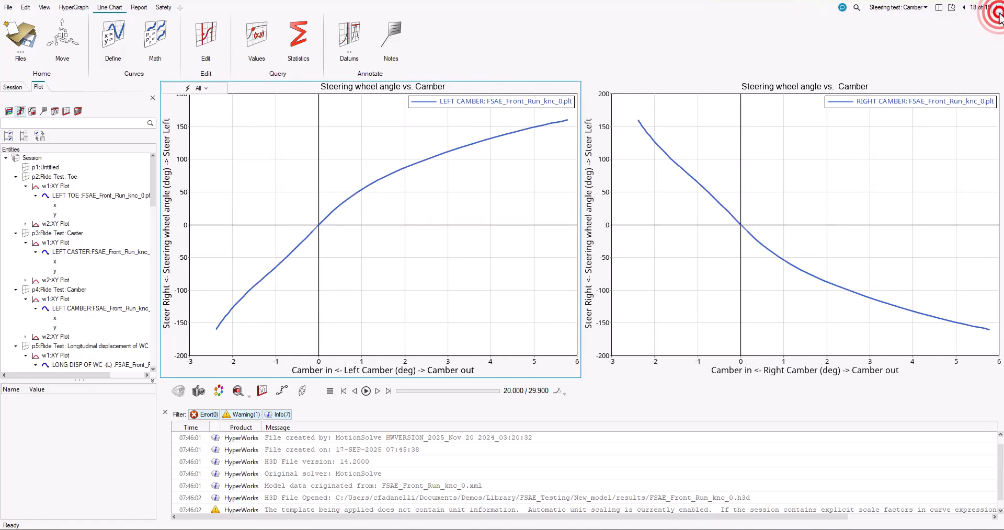
{"action": "left_click", "coordinate": [997, 7]}
{"action": "left_click", "coordinate": [997, 7]}
{"action": "left_click", "coordinate": [997, 8]}
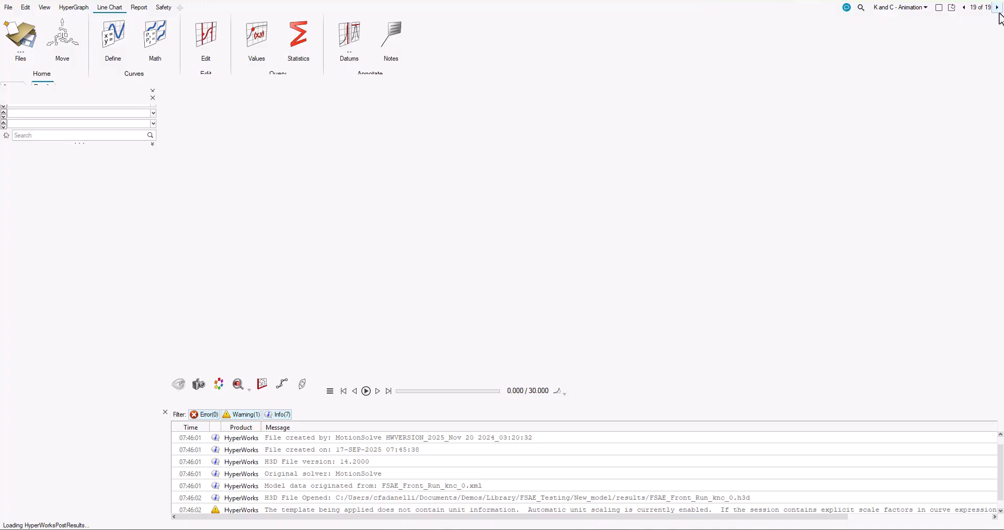
{"action": "left_click", "coordinate": [735, 202]}
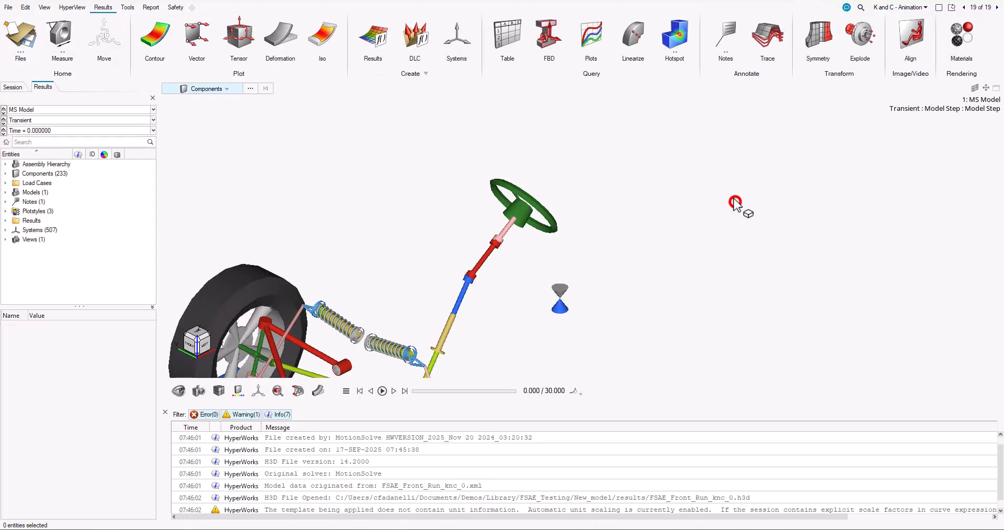
{"action": "left_click", "coordinate": [382, 391]}
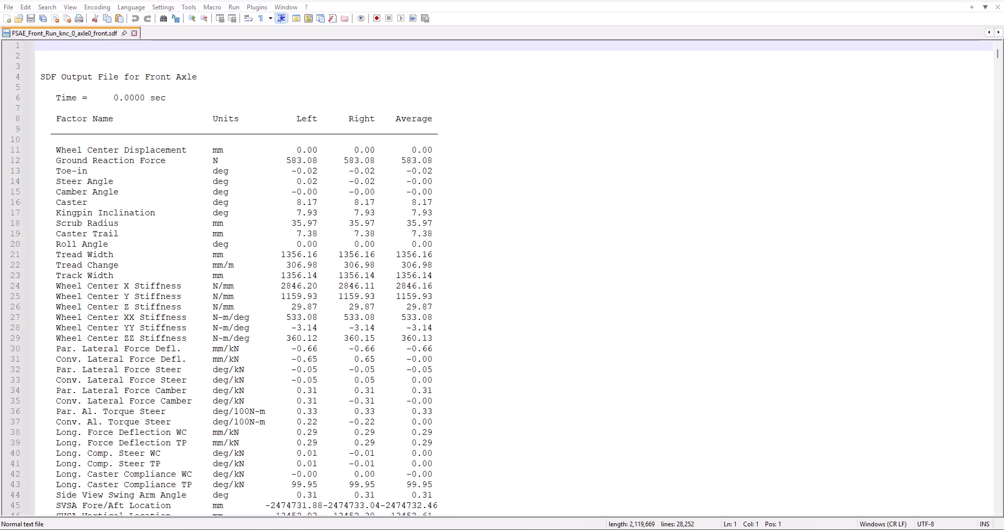
Examine the front axle factors at time 0 in FSAE_Front_Run_knc_0_axle0_front.sdf in the text editor
{"action": "left_click", "coordinate": [742, 196]}
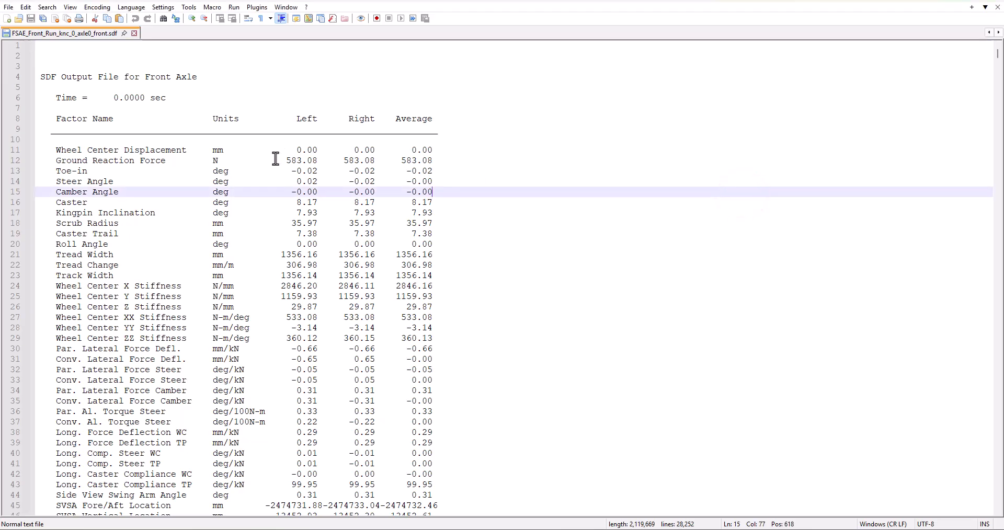
{"action": "scroll", "coordinate": [282, 234], "scroll_direction": "down", "scroll_amount": 4}
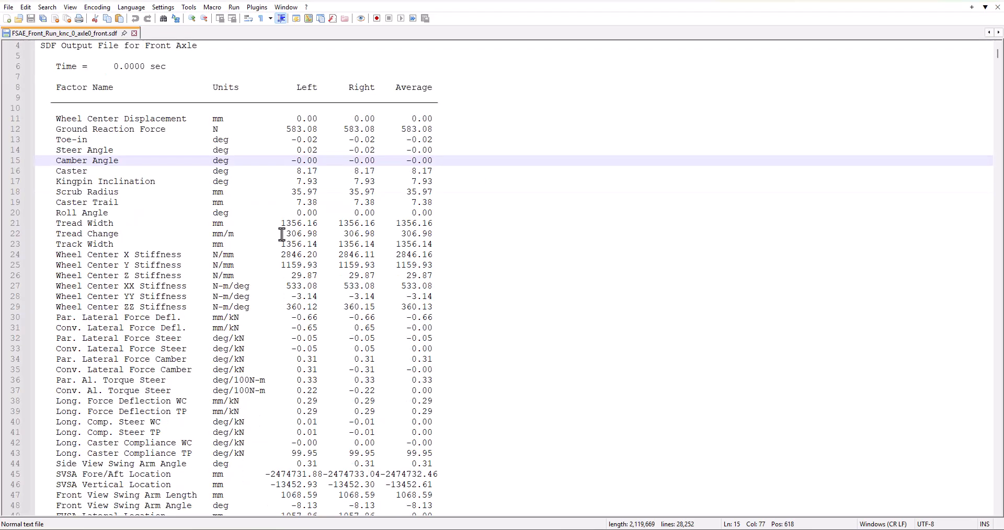
{"action": "scroll", "coordinate": [281, 236], "scroll_direction": "down", "scroll_amount": 4}
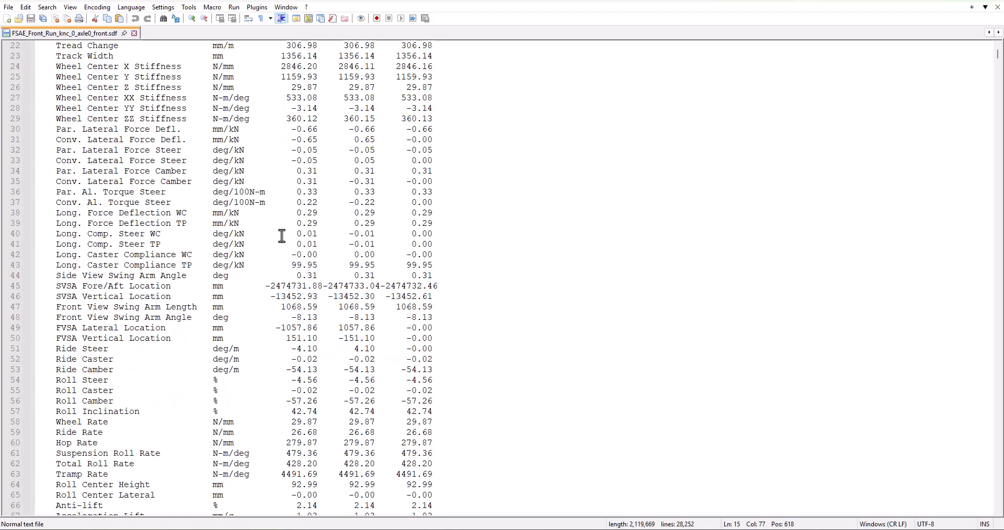
{"action": "scroll", "coordinate": [282, 236], "scroll_direction": "down", "scroll_amount": 8}
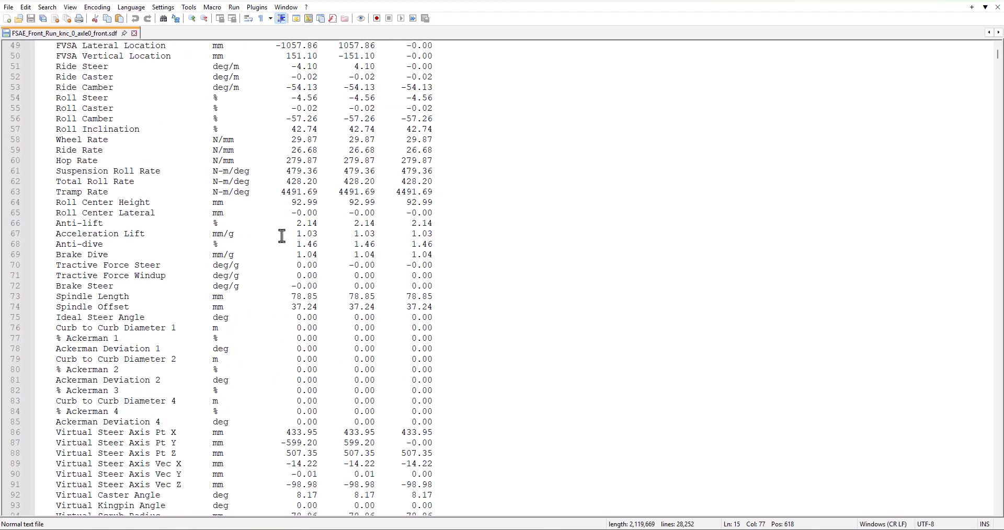
Search the SDF file for 22.500 to reach the results at that time step
{"action": "double_click", "coordinate": [631, 278]}
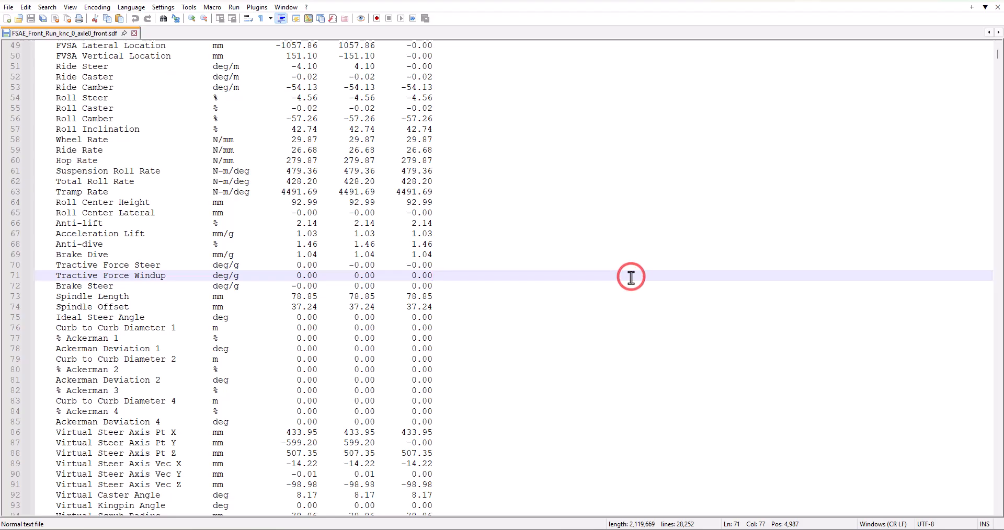
{"action": "key", "text": "ctrl+f"}
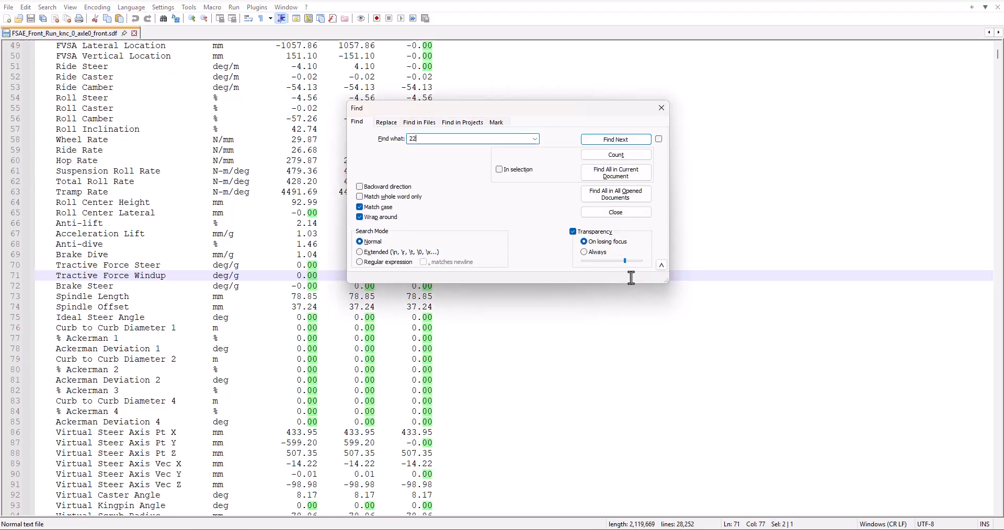
{"action": "key", "text": "Return"}
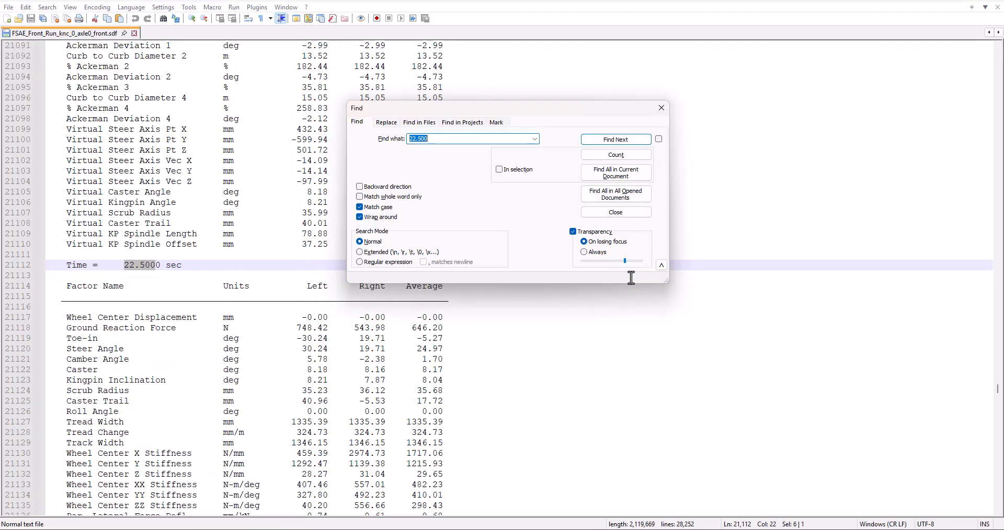
{"action": "left_click", "coordinate": [661, 107]}
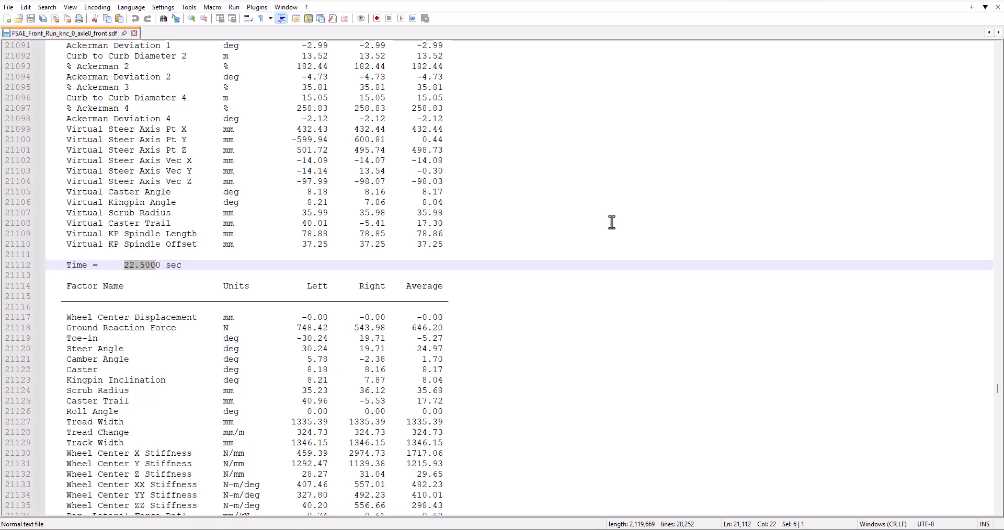
Examine the front axle factors listed at time 22.5 s in the baseline run's SDF file
{"action": "scroll", "coordinate": [611, 220], "scroll_direction": "down", "scroll_amount": 20}
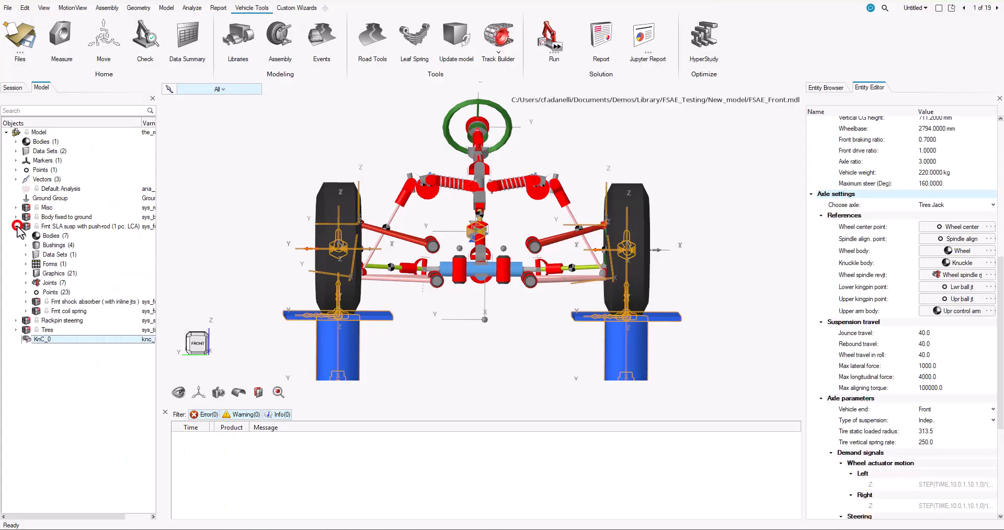
Set the left outer tie rod ball joint point of the front SLA suspension to X 540 mm and Y -560 mm
{"action": "left_click", "coordinate": [25, 293]}
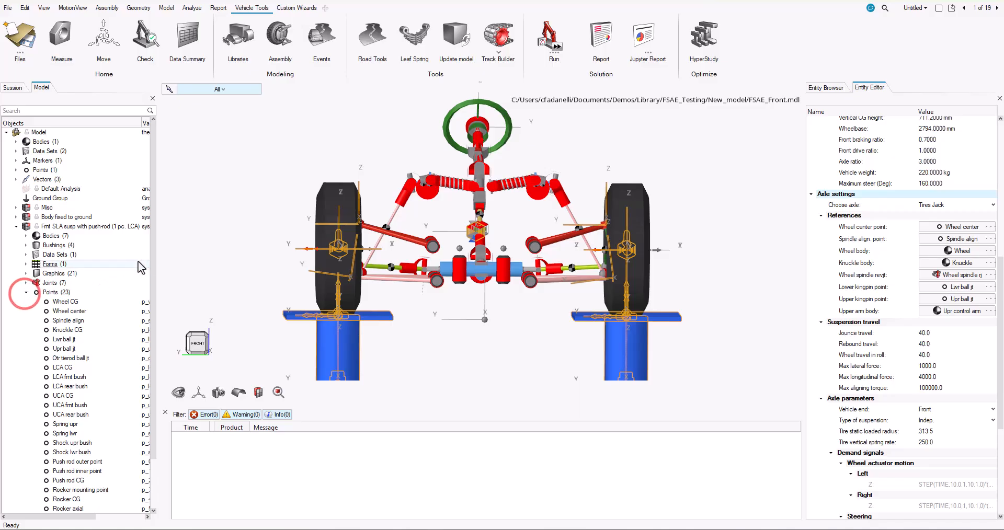
{"action": "left_click_drag", "start_coordinate": [151, 256], "coordinate": [148, 313]}
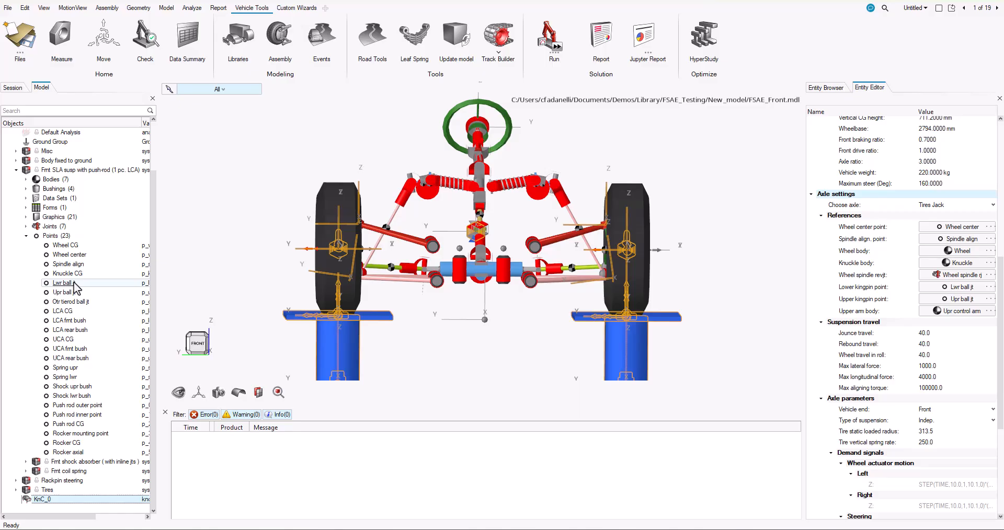
{"action": "left_click", "coordinate": [73, 302]}
{"action": "scroll", "coordinate": [617, 256], "scroll_direction": "up", "scroll_amount": 3}
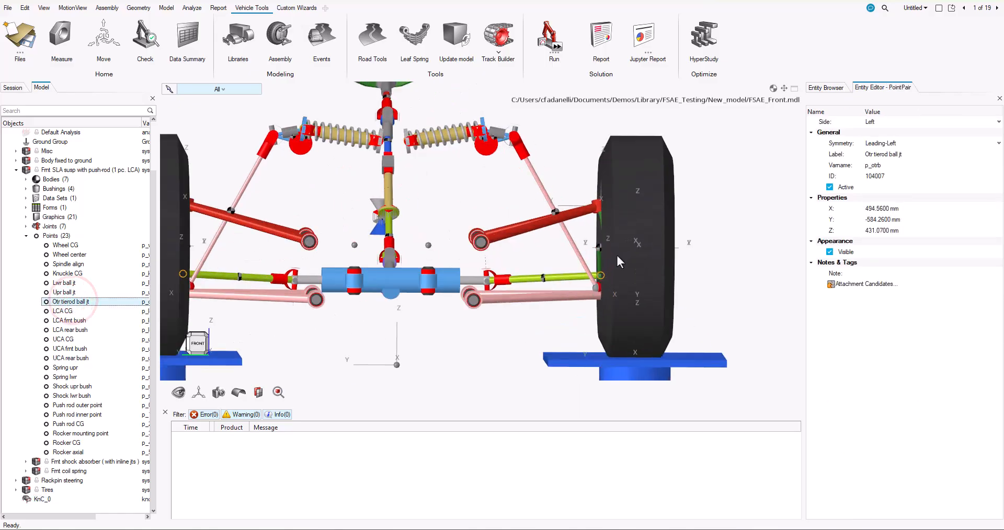
{"action": "scroll", "coordinate": [618, 256], "scroll_direction": "up", "scroll_amount": 5}
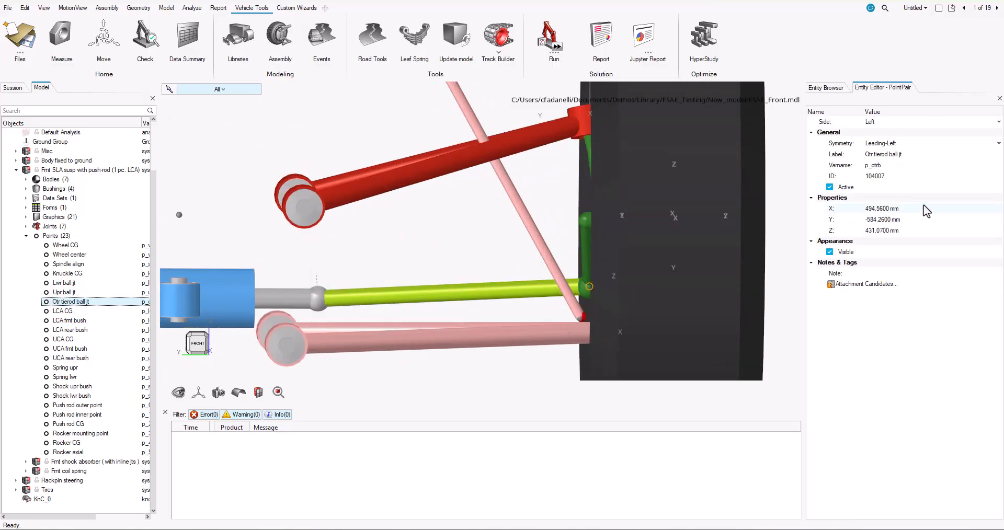
{"action": "left_click", "coordinate": [926, 211]}
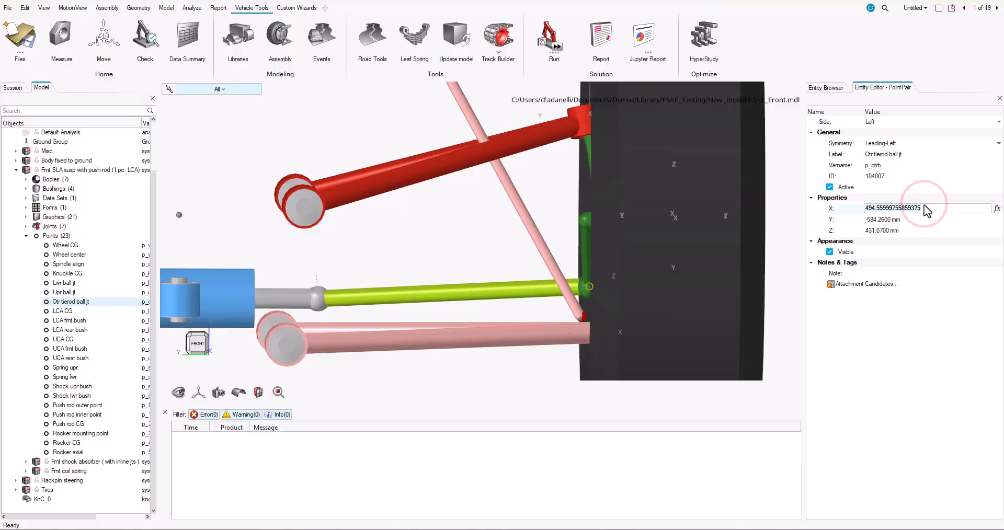
{"action": "type", "text": "540"}
{"action": "key", "text": "Tab"}
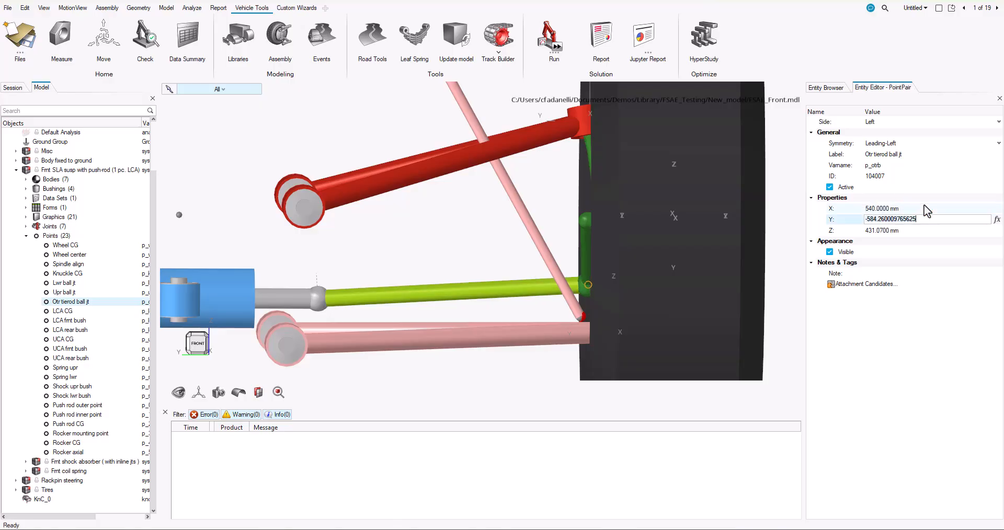
{"action": "type", "text": "-560"}
{"action": "key", "text": "Tab"}
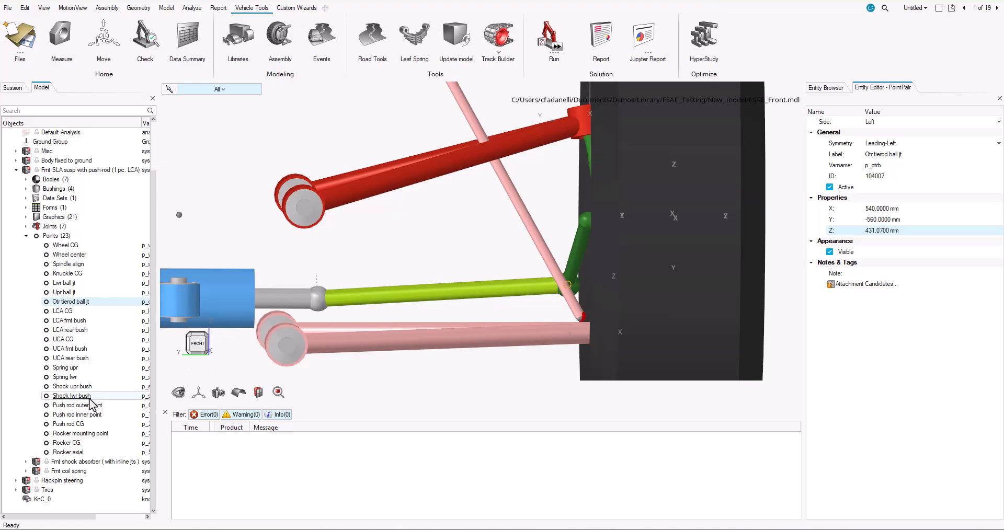
Set the Y coordinate of the push rod outer point to -500 mm
{"action": "left_click", "coordinate": [84, 406]}
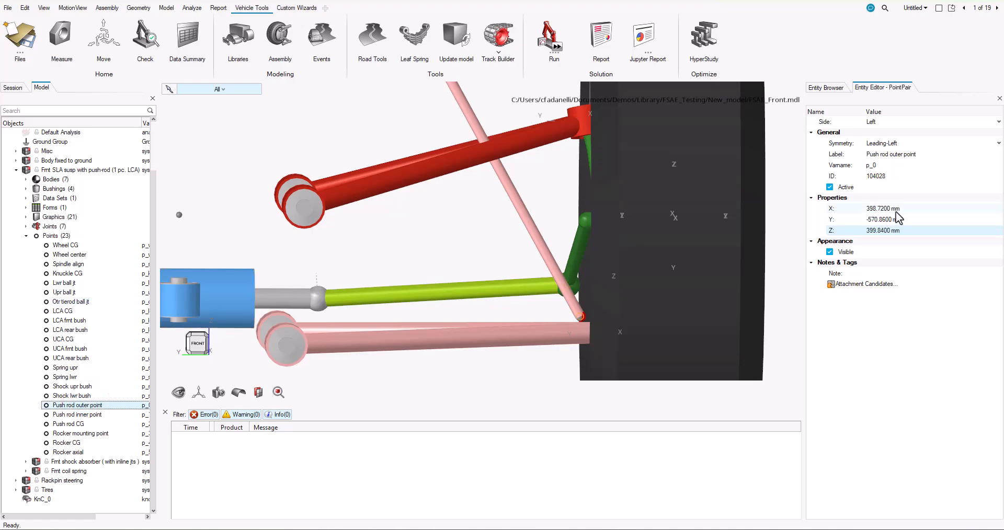
{"action": "left_click", "coordinate": [899, 221]}
{"action": "type", "text": "-5"}
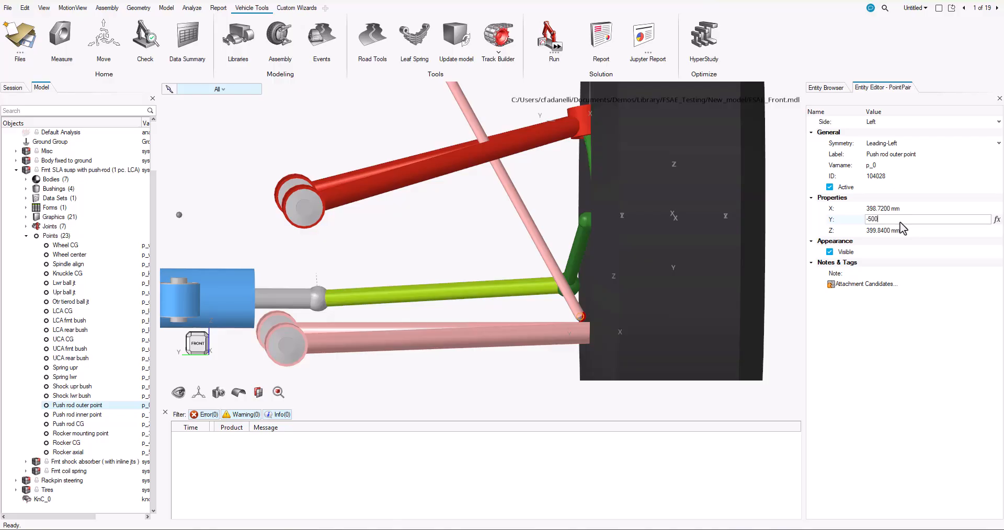
{"action": "type", "text": "00"}
{"action": "key", "text": "Tab"}
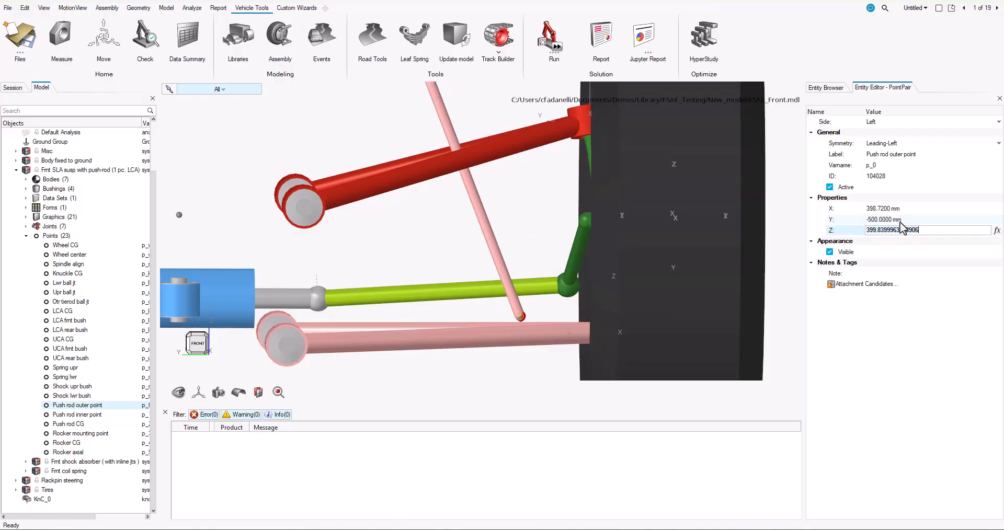
Run the active KnC_0 analysis under the run name FSAE_Front_Run_tierod_push_rod
{"action": "left_click", "coordinate": [550, 40]}
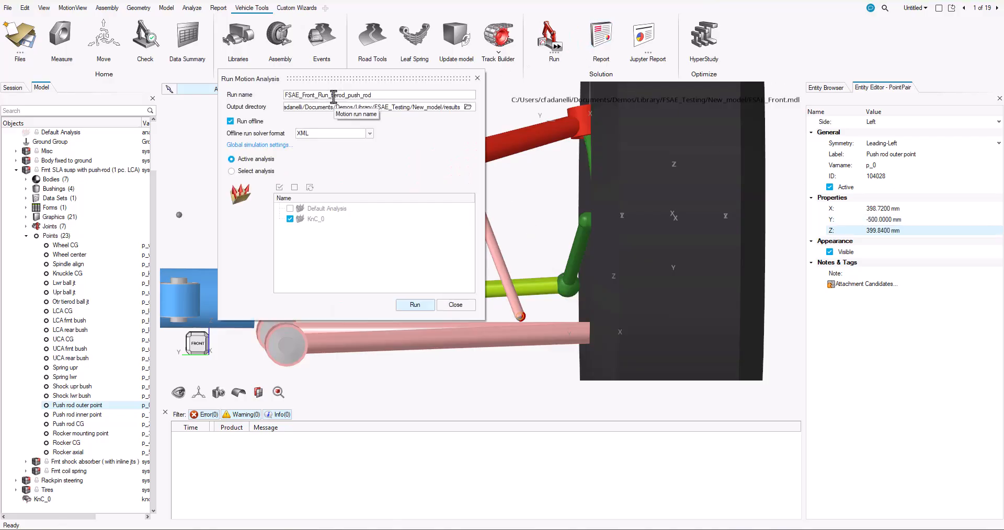
{"action": "left_click", "coordinate": [414, 305]}
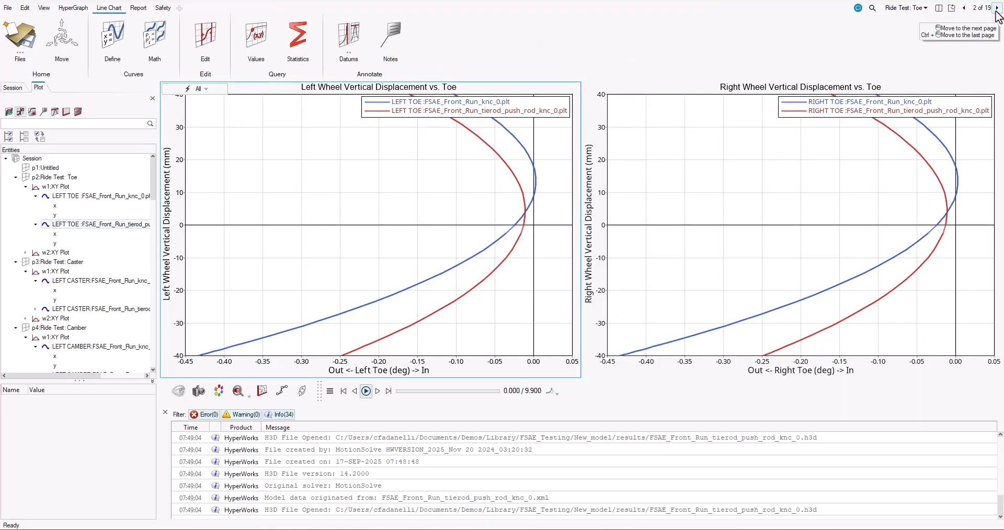
Compare both runs in the ride test plots from toe to lateral wheel center displacement, and examine the modified run's SDF factors at 22.5 s
{"action": "left_click", "coordinate": [997, 8]}
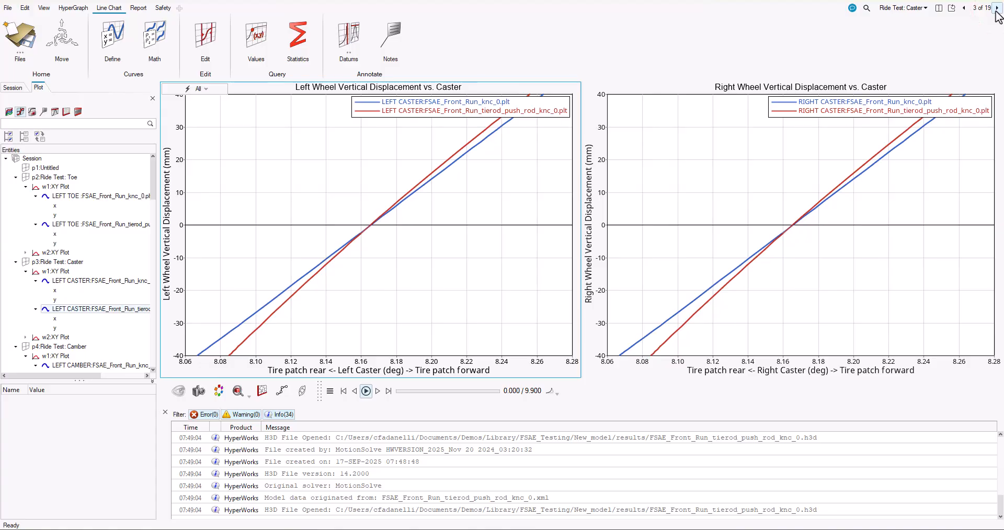
{"action": "left_click", "coordinate": [997, 8]}
{"action": "left_click", "coordinate": [997, 8]}
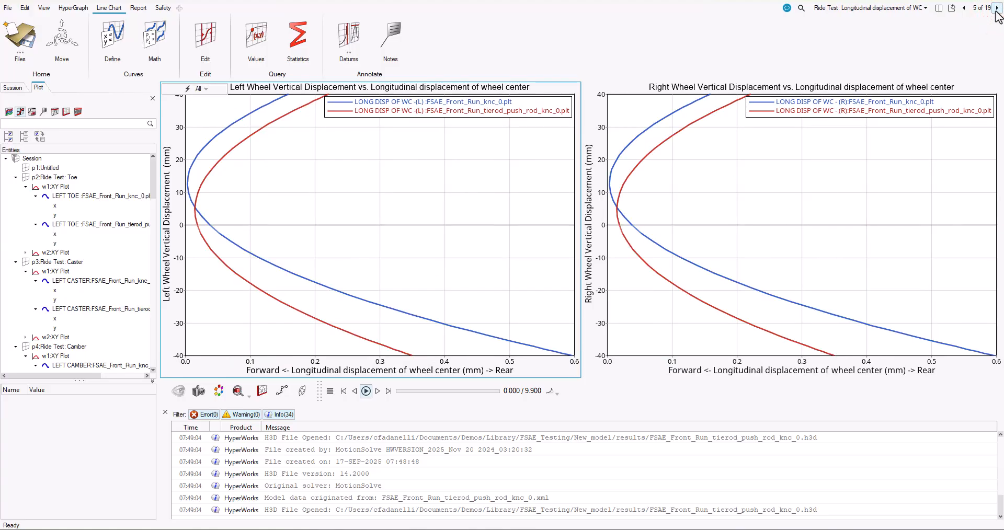
{"action": "left_click", "coordinate": [997, 7]}
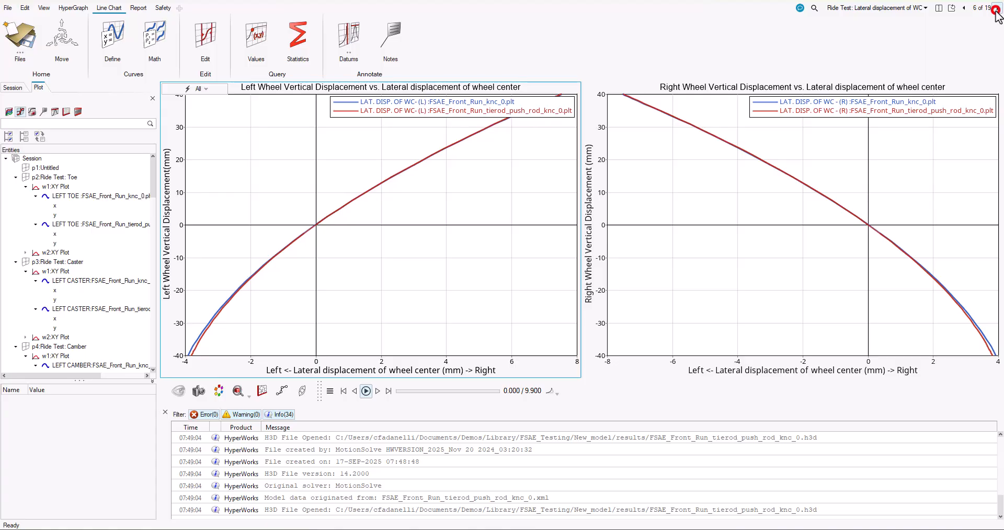
{"action": "left_click", "coordinate": [997, 8]}
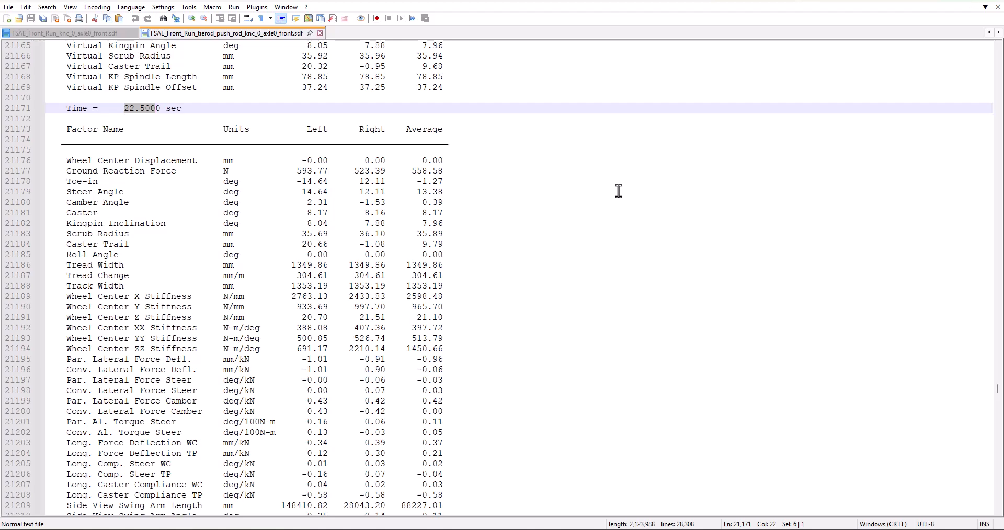
{"action": "scroll", "coordinate": [618, 191], "scroll_direction": "down", "scroll_amount": 16}
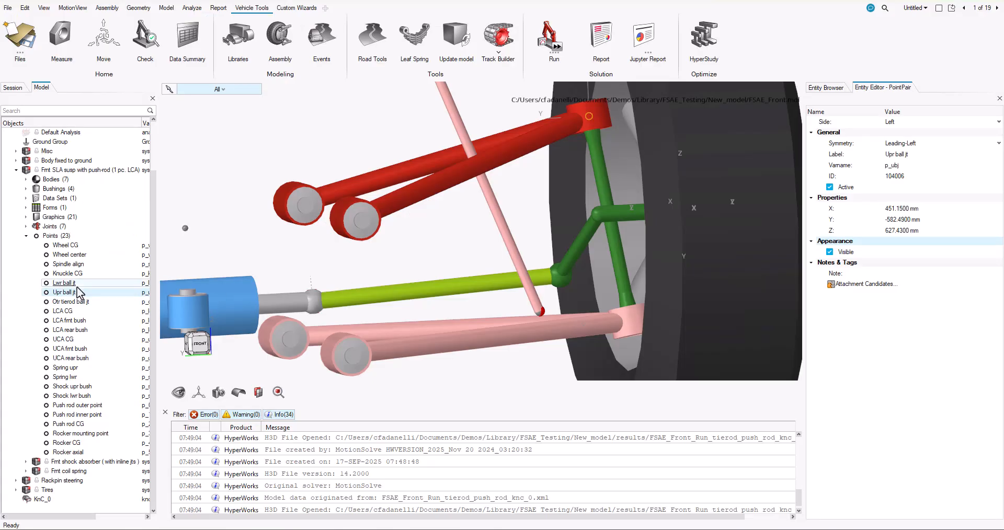
Set the left lower ball joint point to Y -620 mm and Z 400 mm
{"action": "left_click", "coordinate": [63, 283]}
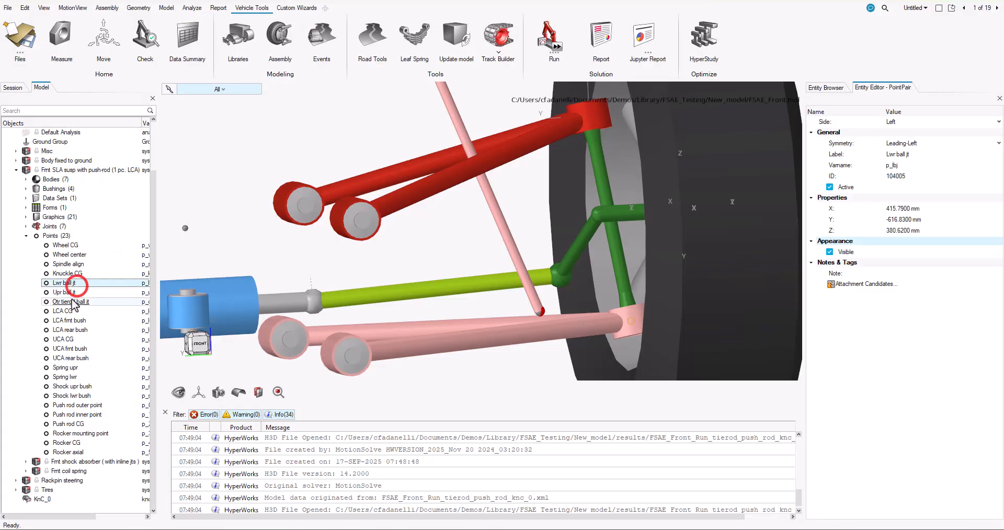
{"action": "left_click", "coordinate": [913, 220]}
{"action": "type", "text": "-620"}
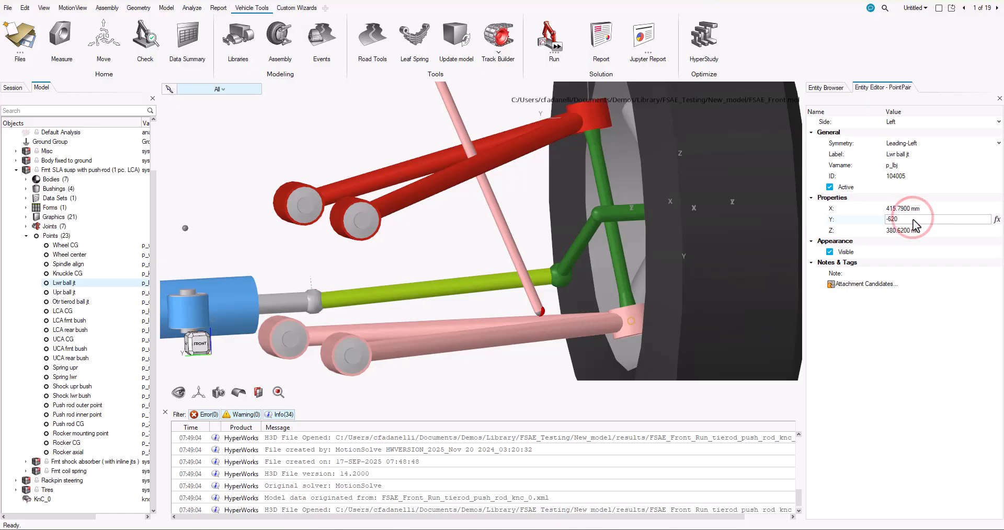
{"action": "key", "text": "Tab"}
{"action": "type", "text": "400"}
{"action": "key", "text": "Return"}
Set the left upper ball joint point to X 475 mm, Y -550 mm and Z 677 mm
{"action": "left_click", "coordinate": [64, 292]}
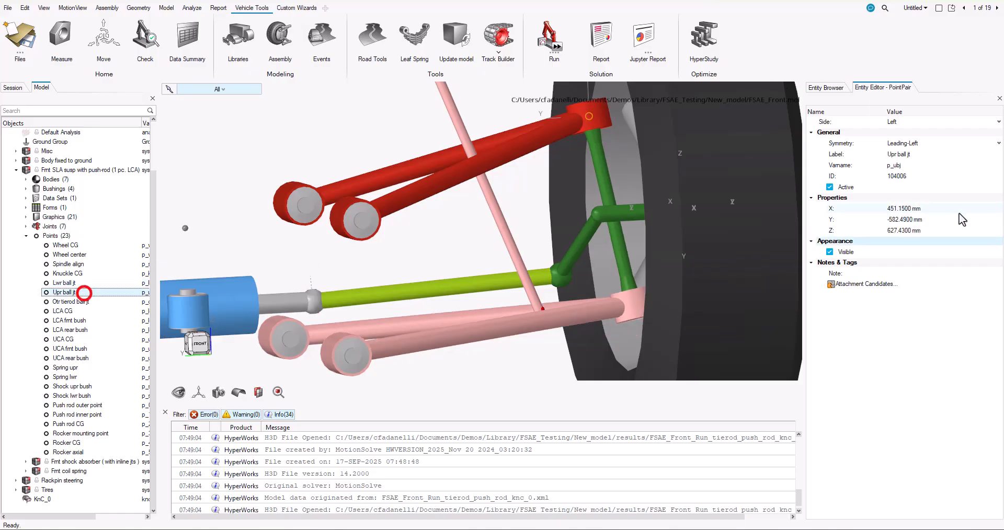
{"action": "left_click", "coordinate": [959, 210]}
{"action": "type", "text": "475"}
{"action": "key", "text": "Tab"}
{"action": "type", "text": "-550"}
{"action": "key", "text": "Tab"}
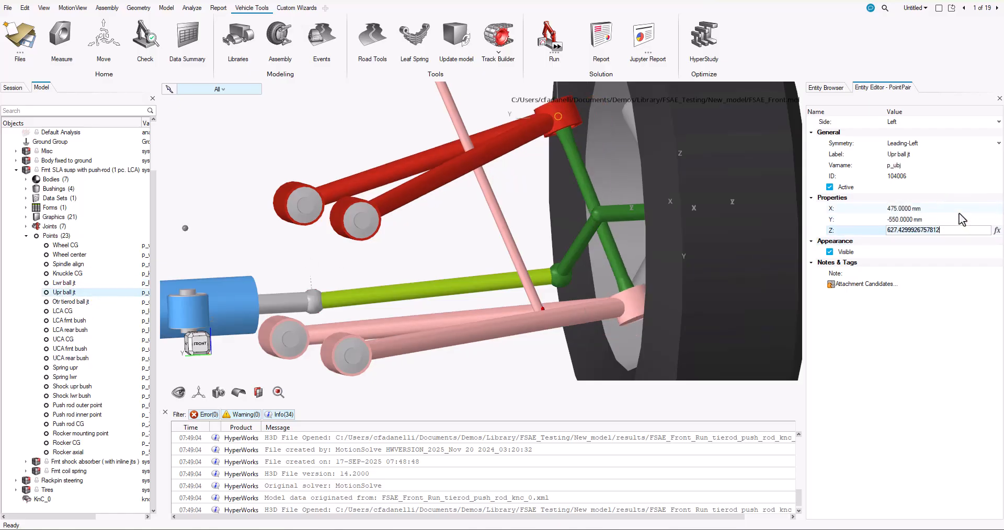
{"action": "type", "text": "677"}
{"action": "key", "text": "Return"}
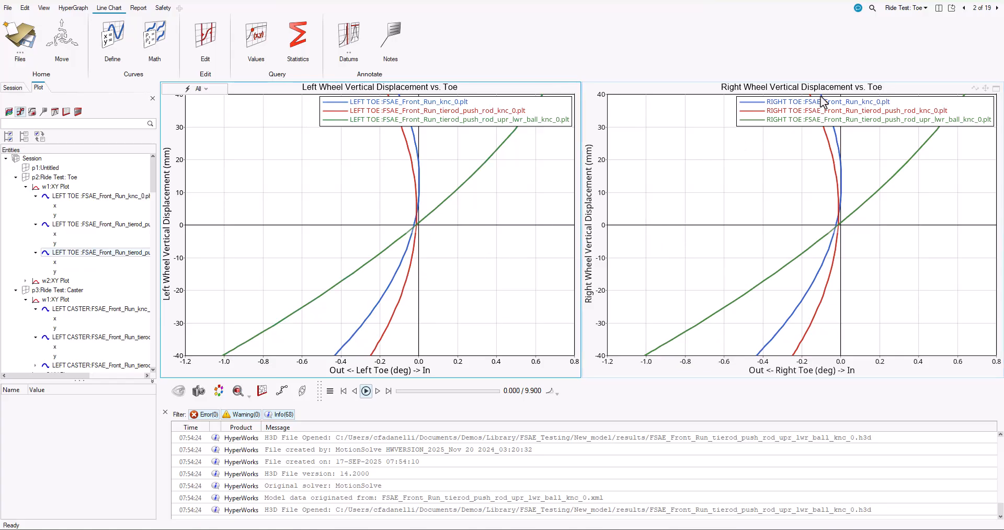
Compare the three runs in the ride test plots for toe, caster, camber, wheel center displacement and vertical force versus wheel travel
{"action": "left_click", "coordinate": [997, 9]}
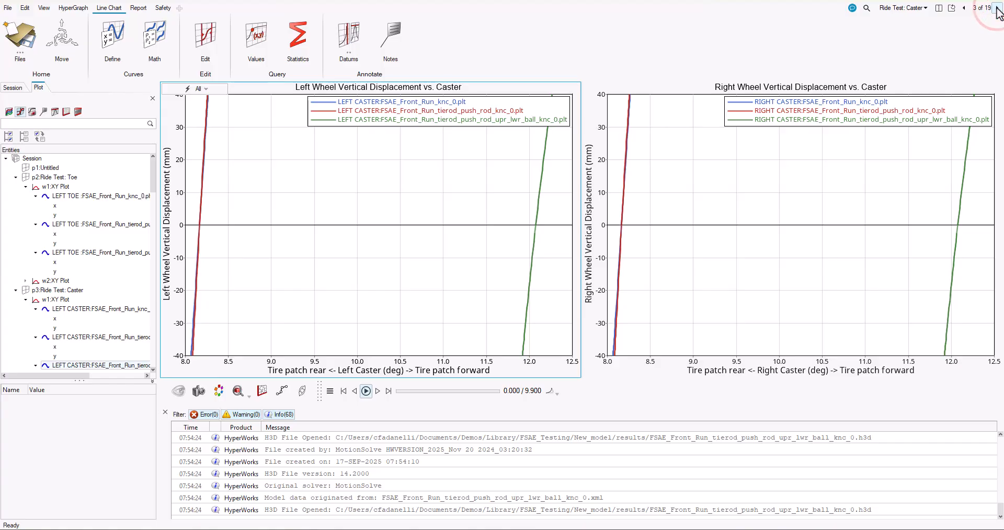
{"action": "left_click", "coordinate": [997, 8]}
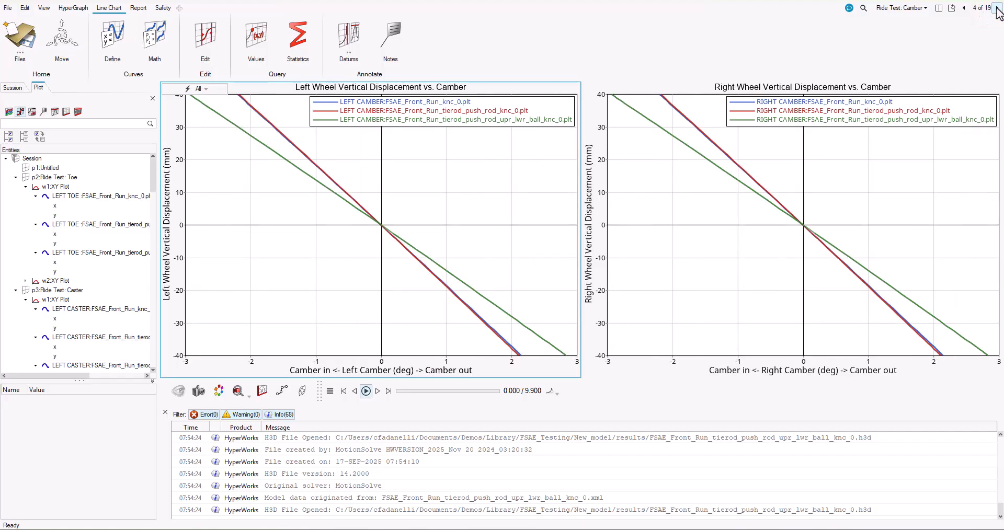
{"action": "left_click", "coordinate": [997, 9]}
{"action": "left_click", "coordinate": [997, 8]}
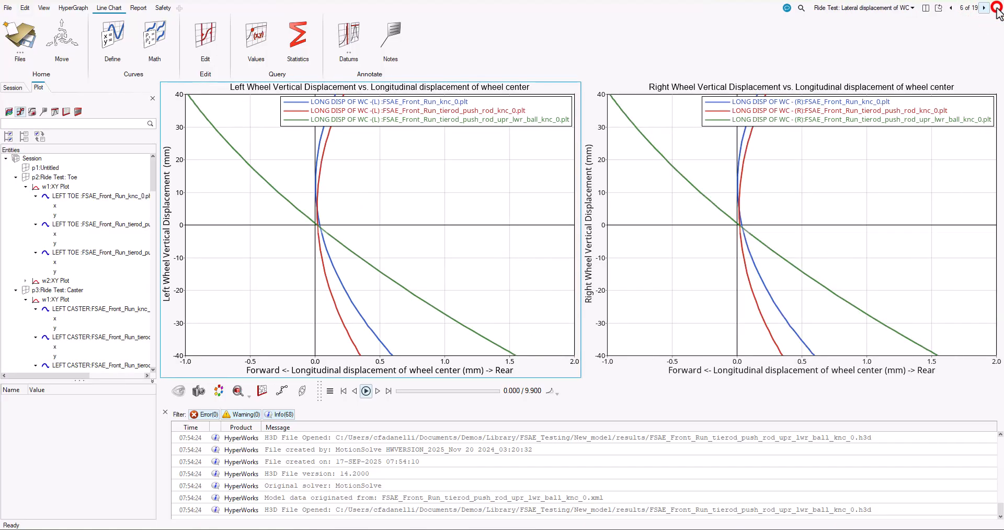
{"action": "left_click", "coordinate": [997, 8]}
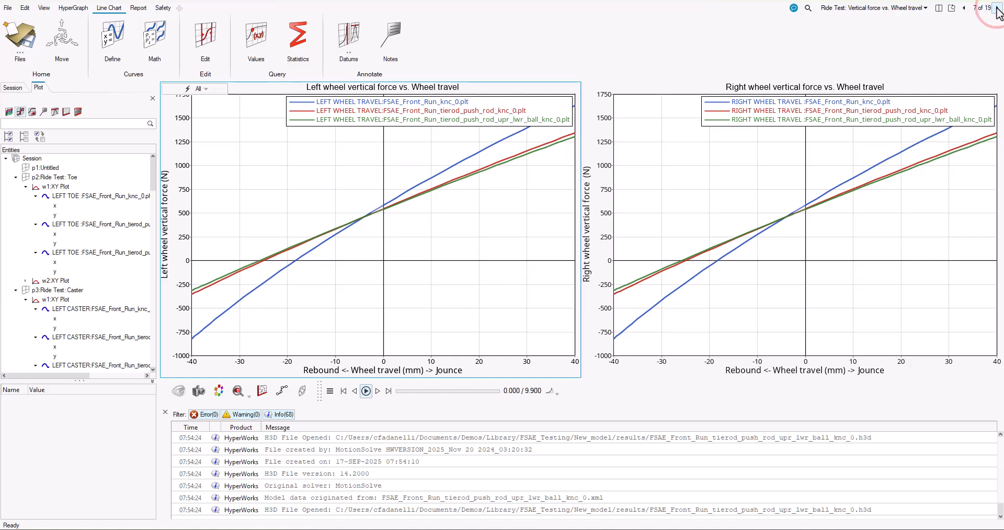
{"action": "left_click", "coordinate": [996, 9]}
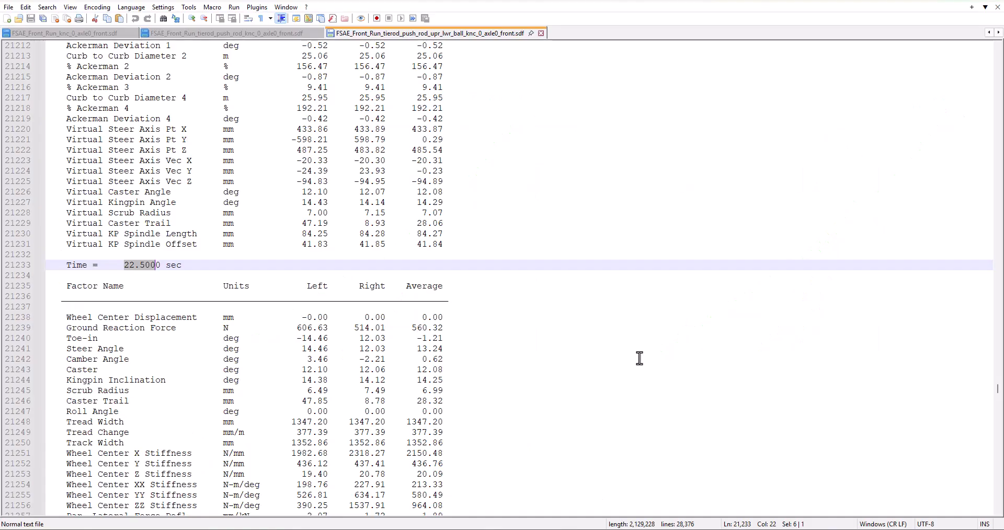
Examine the factors at 22.5 s in FSAE_Front_Run_tierod_push_rod_upr_lwr_ball_knc_0_axle0_front.sdf
{"action": "scroll", "coordinate": [639, 359], "scroll_direction": "down", "scroll_amount": 18}
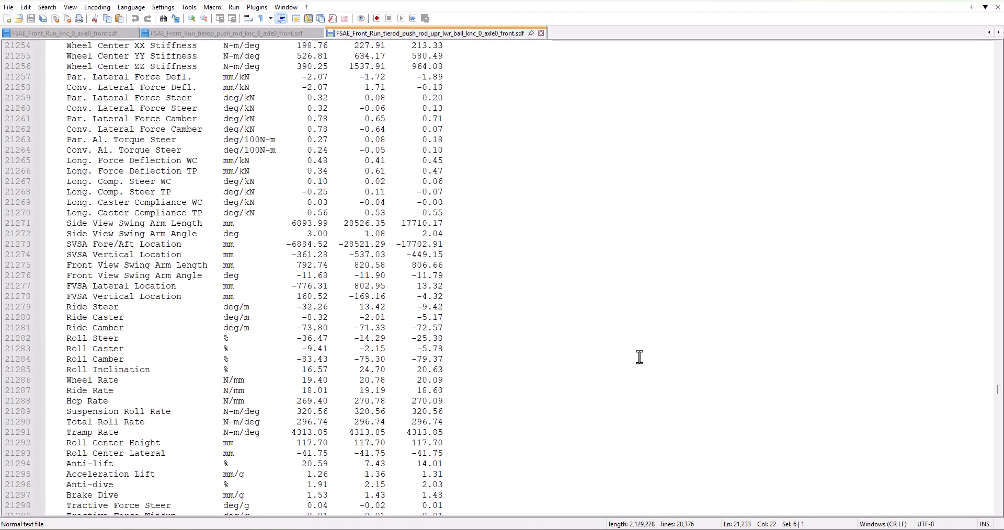
{"action": "scroll", "coordinate": [639, 358], "scroll_direction": "down", "scroll_amount": 2}
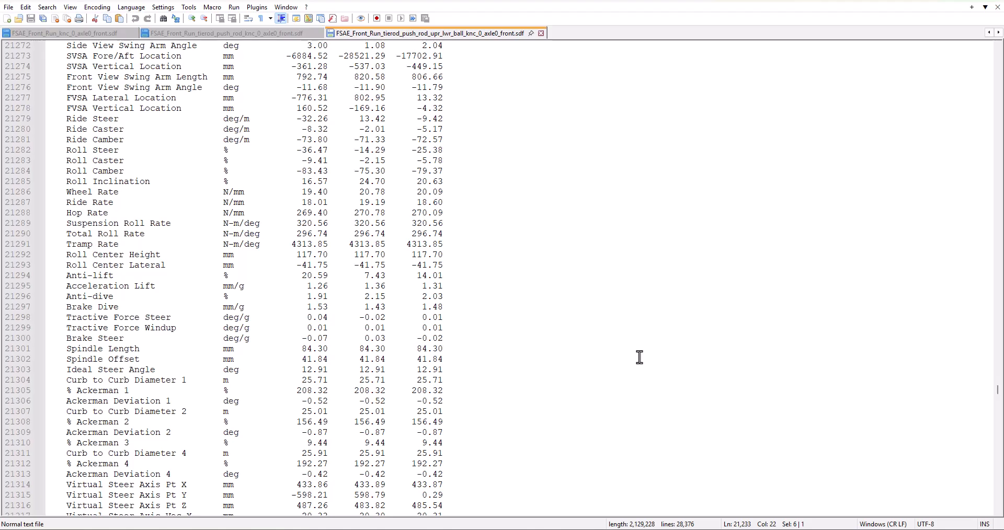
Switch to the suspension animation in HyperView, start Collision Detection and add a new collision set
{"action": "key", "text": "alt+Tab"}
{"action": "left_click", "coordinate": [130, 8]}
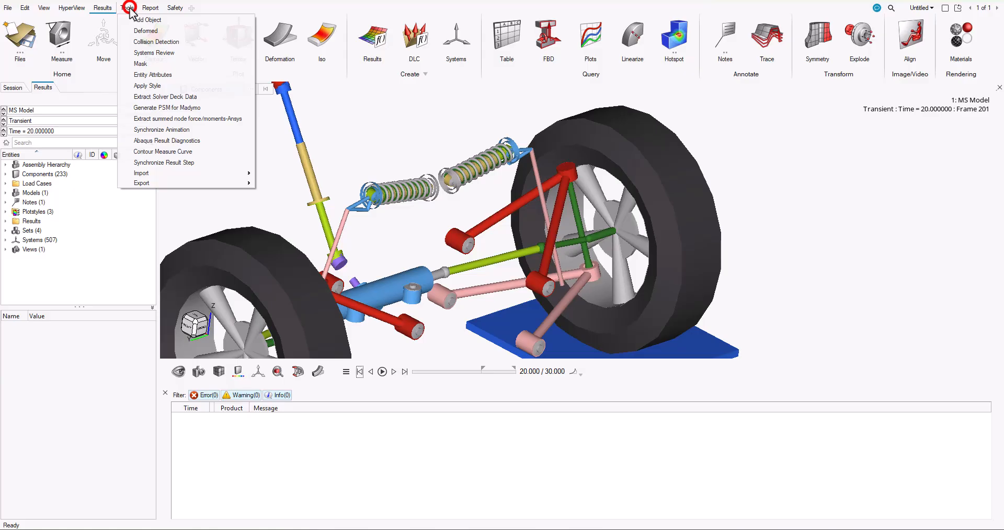
{"action": "left_click", "coordinate": [149, 42]}
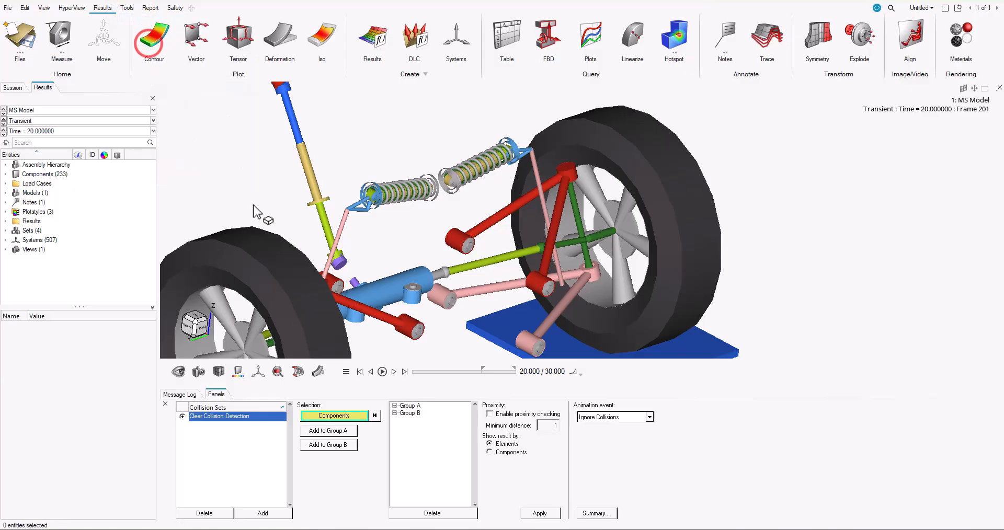
{"action": "left_click", "coordinate": [337, 431]}
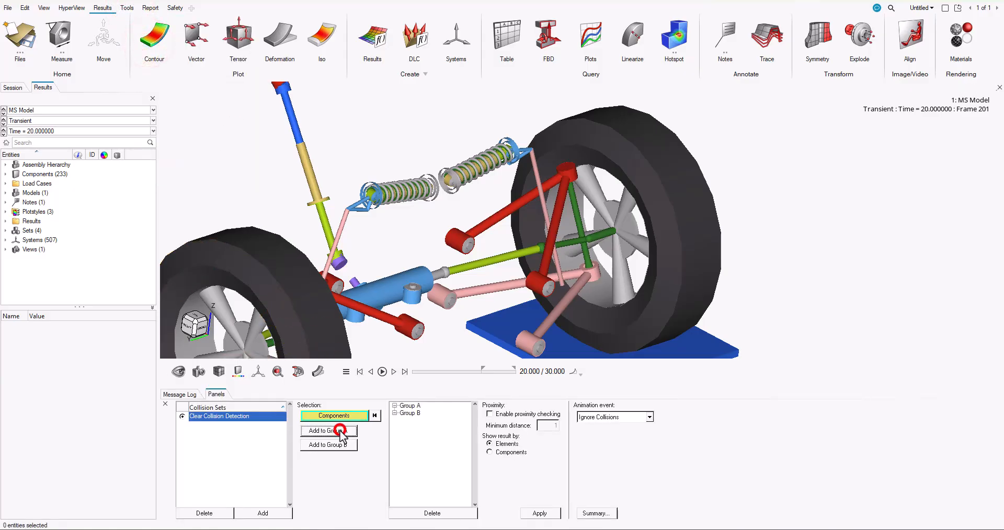
{"action": "left_click", "coordinate": [263, 514]}
Put the left steering arm (Steer arm-left) and CYLINDER-left into Group A of Collision Set 1
{"action": "scroll", "coordinate": [499, 261], "scroll_direction": "up", "scroll_amount": 5}
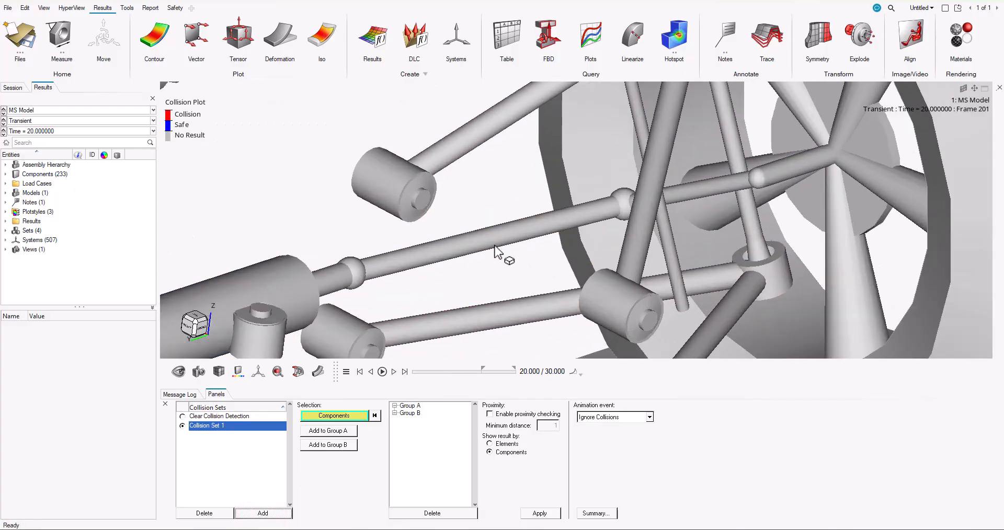
{"action": "left_click", "coordinate": [483, 241]}
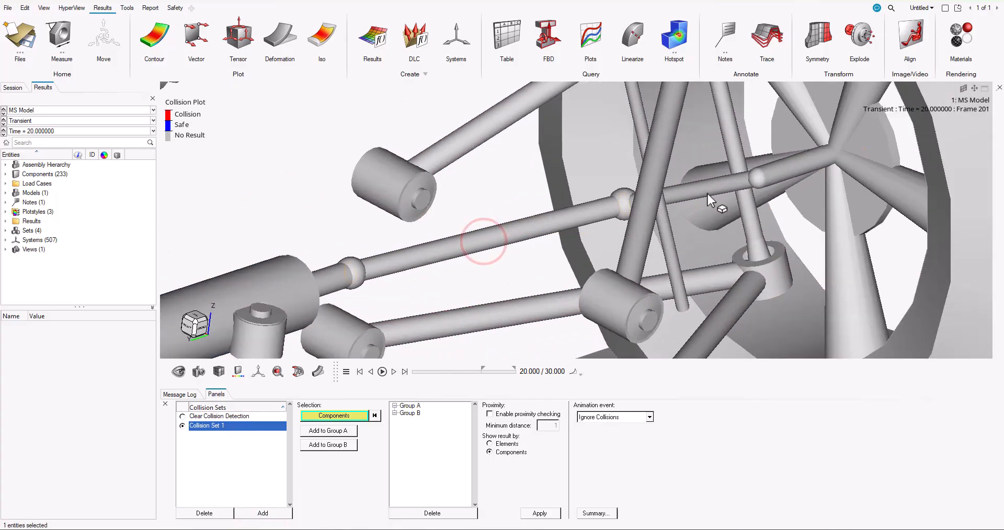
{"action": "left_click", "coordinate": [691, 191]}
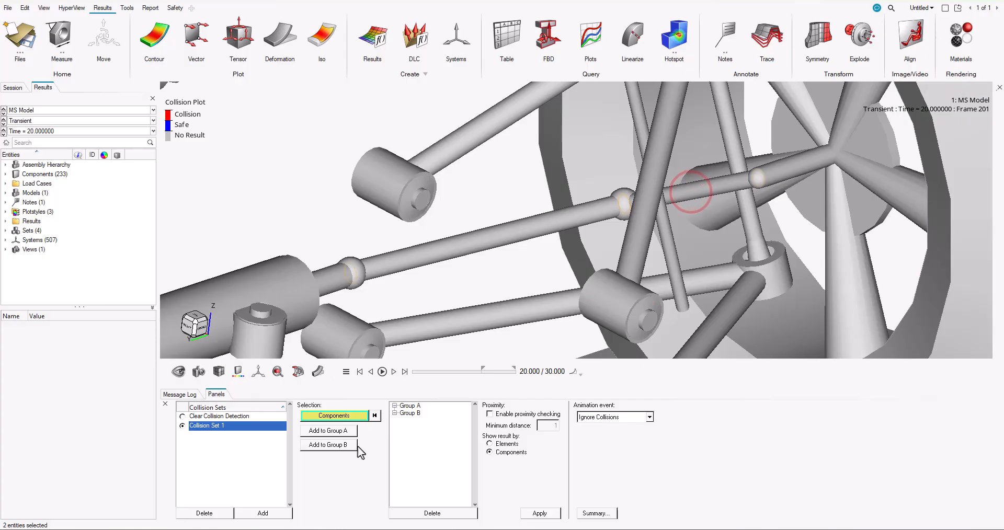
{"action": "left_click", "coordinate": [330, 431]}
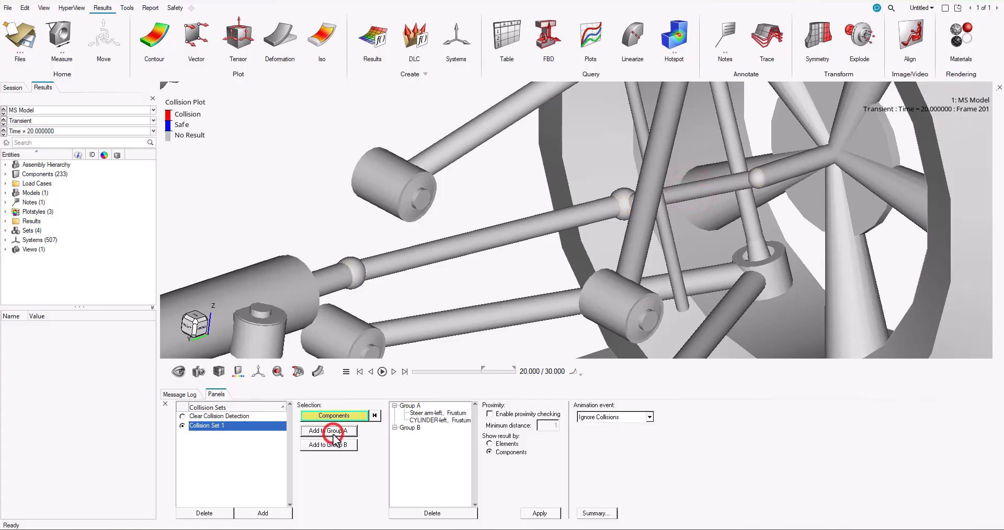
Put the left lower rear arm (Rear arm-left) and Pushrod-left into Group B of Collision Set 1
{"action": "left_click", "coordinate": [484, 316]}
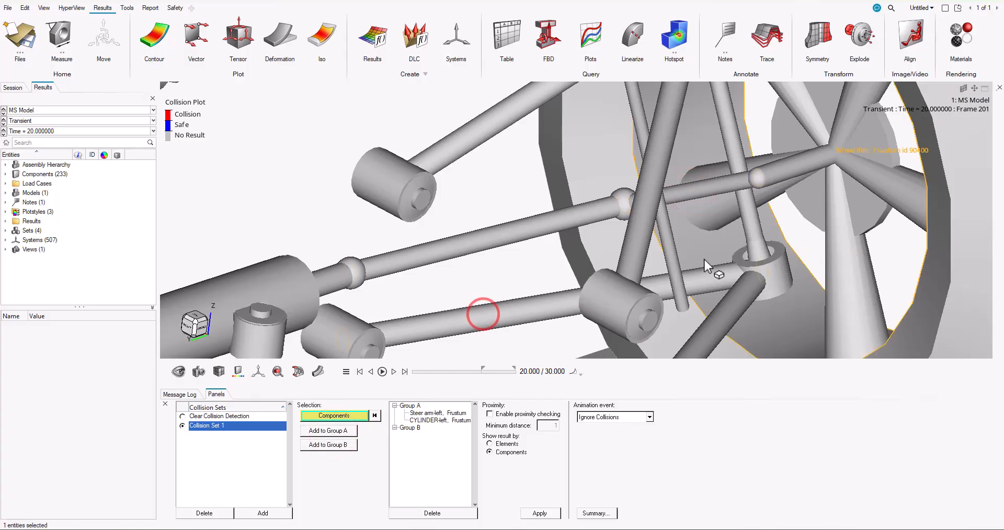
{"action": "left_click", "coordinate": [675, 260]}
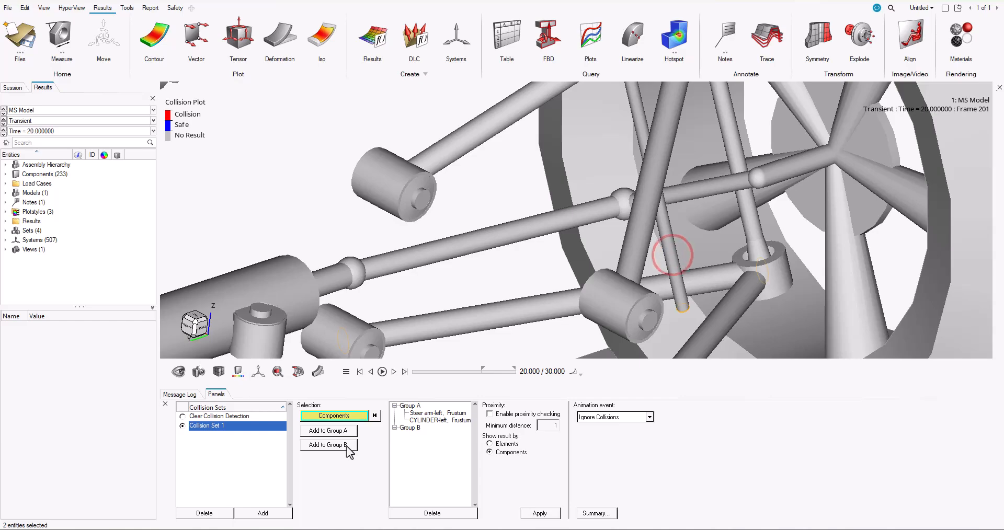
{"action": "left_click", "coordinate": [330, 445]}
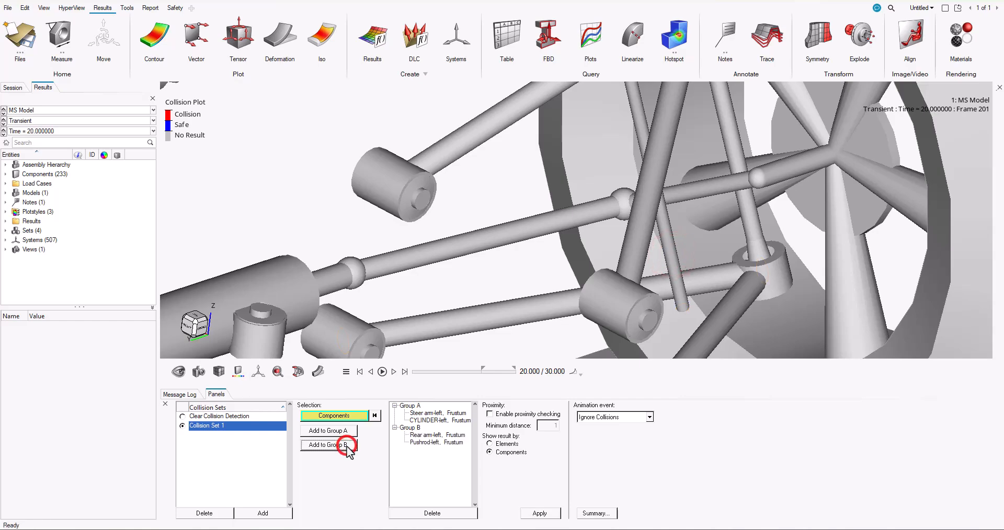
Enable proximity checking with a minimum distance of 50 and apply the collision set with results shown by elements
{"action": "left_click", "coordinate": [490, 414]}
{"action": "double_click", "coordinate": [544, 427]}
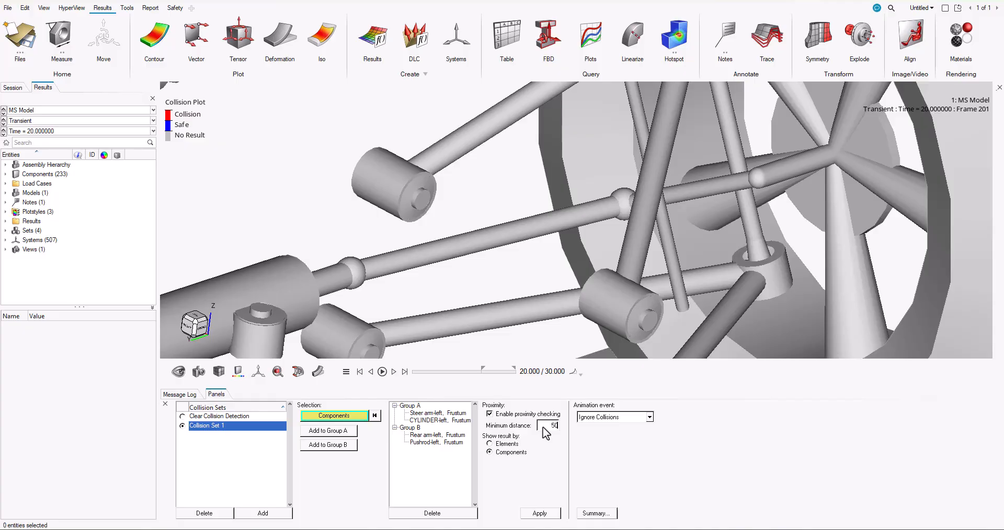
{"action": "left_click", "coordinate": [540, 513]}
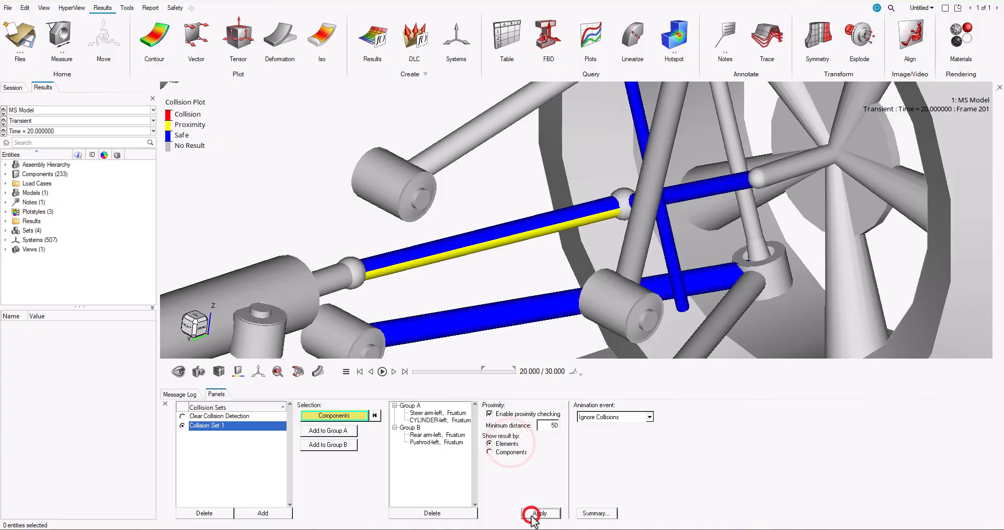
Play the animation and inspect the tie rod, lower rear arm and pushrod for collision and proximity from several angles
{"action": "left_click", "coordinate": [383, 372]}
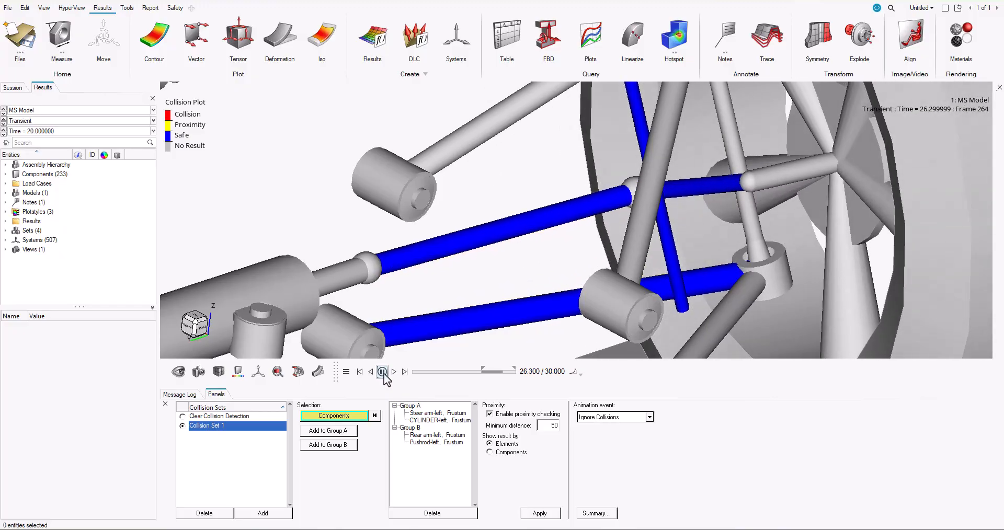
{"action": "left_click", "coordinate": [383, 373]}
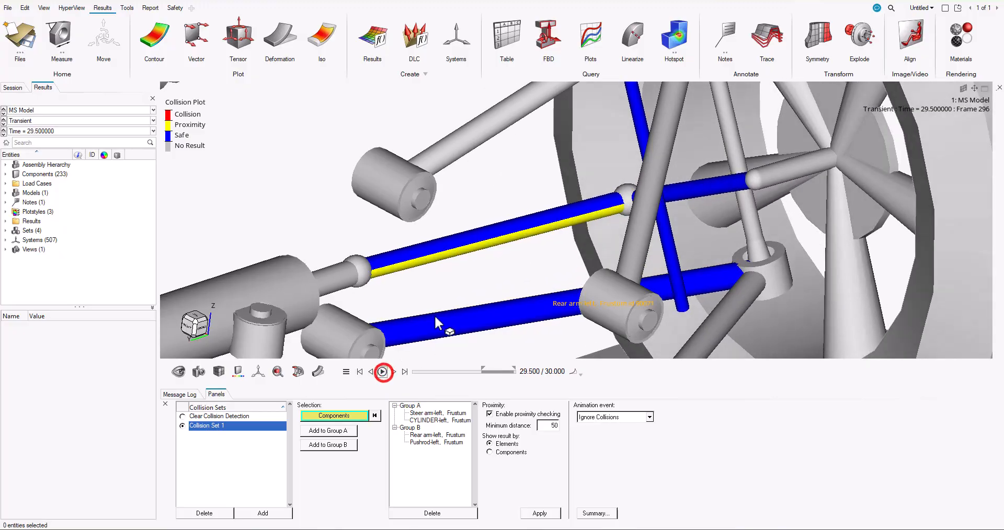
{"action": "scroll", "coordinate": [479, 289], "scroll_direction": "down", "scroll_amount": 5}
{"action": "middle_click_drag", "start_coordinate": [485, 296], "coordinate": [840, 332]}
{"action": "middle_click_drag", "start_coordinate": [576, 315], "coordinate": [394, 312]}
{"action": "scroll", "coordinate": [366, 202], "scroll_direction": "up", "scroll_amount": 3}
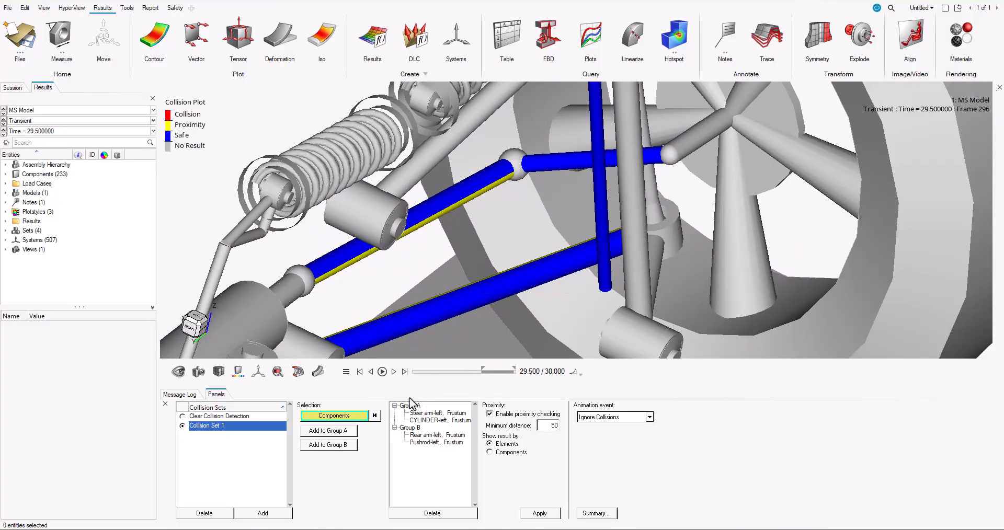
{"action": "left_click", "coordinate": [383, 372]}
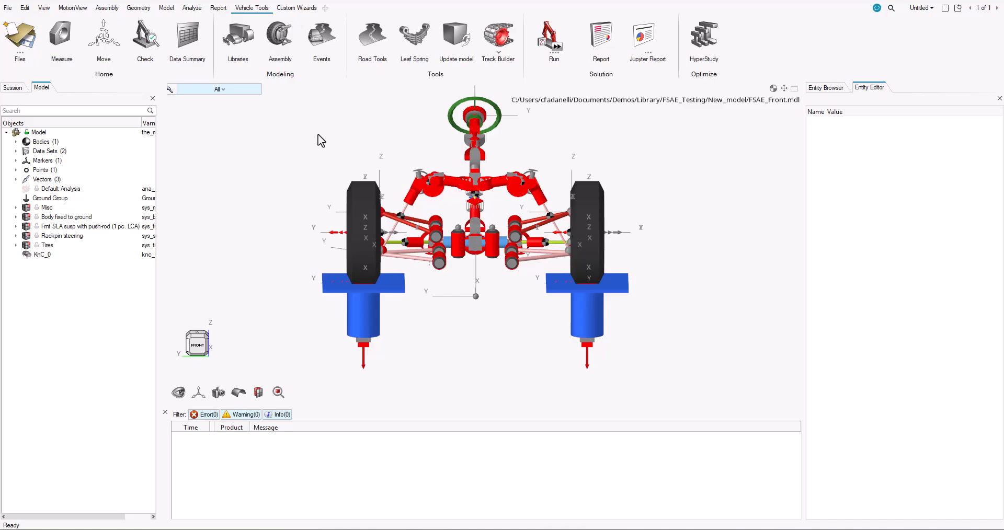
Import the system definition from outputs.mdl into the FSAE_Front model in MotionView
{"action": "left_click", "coordinate": [7, 10]}
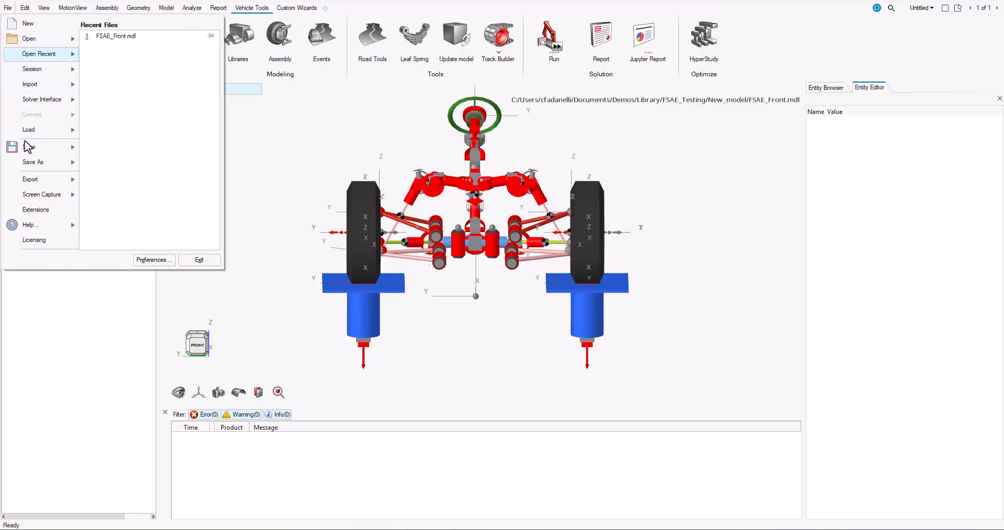
{"action": "mouse_move", "coordinate": [49, 85]}
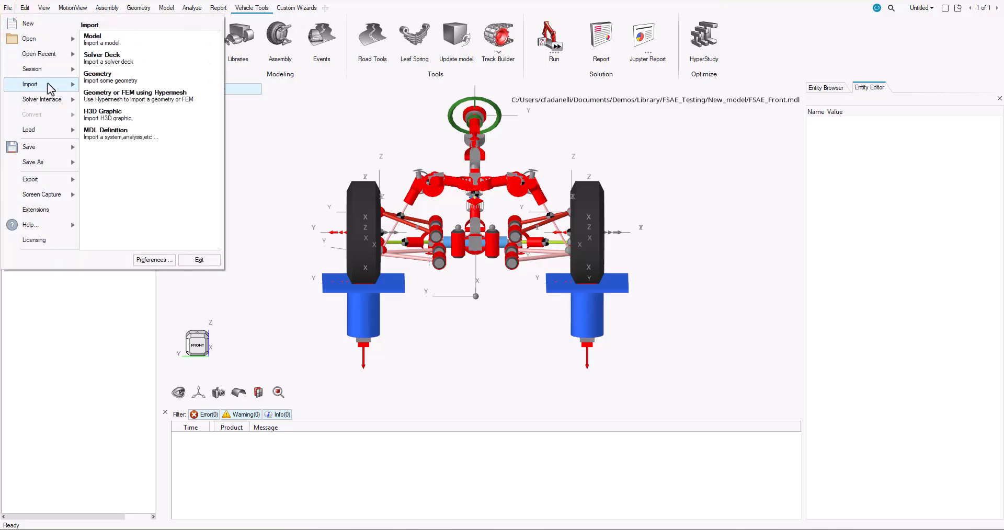
{"action": "left_click", "coordinate": [118, 132]}
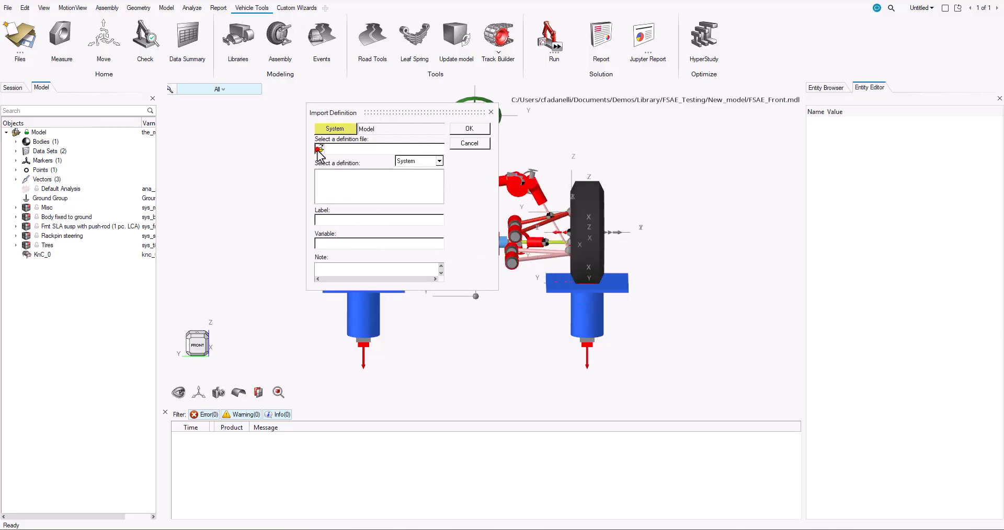
{"action": "left_click", "coordinate": [319, 149]}
{"action": "left_click", "coordinate": [612, 132]}
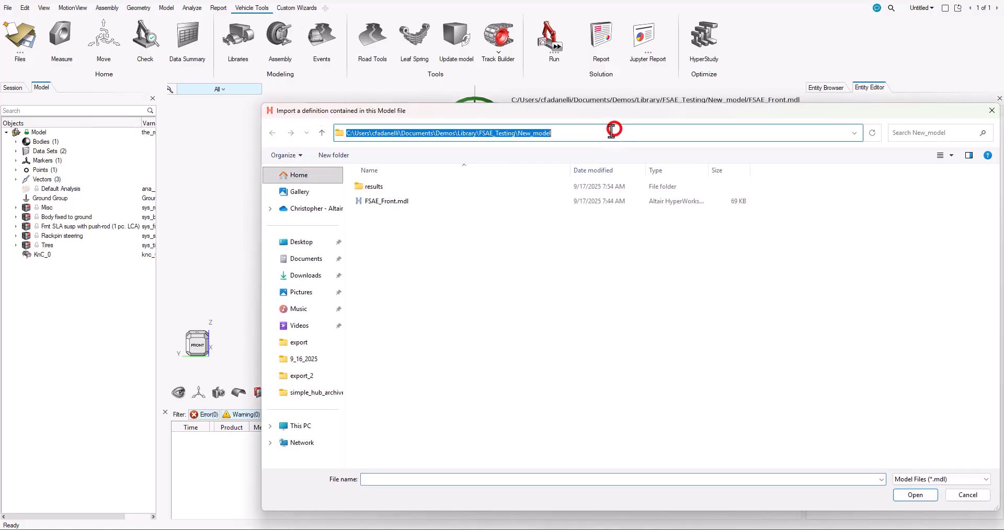
{"action": "type", "text": "C:\\Users\\cfadanelli\\Documents\\Demos\\Library\\FSAE_Testing\\K_C_TEST\\sys"}
{"action": "key", "text": "Return"}
{"action": "double_click", "coordinate": [442, 190]}
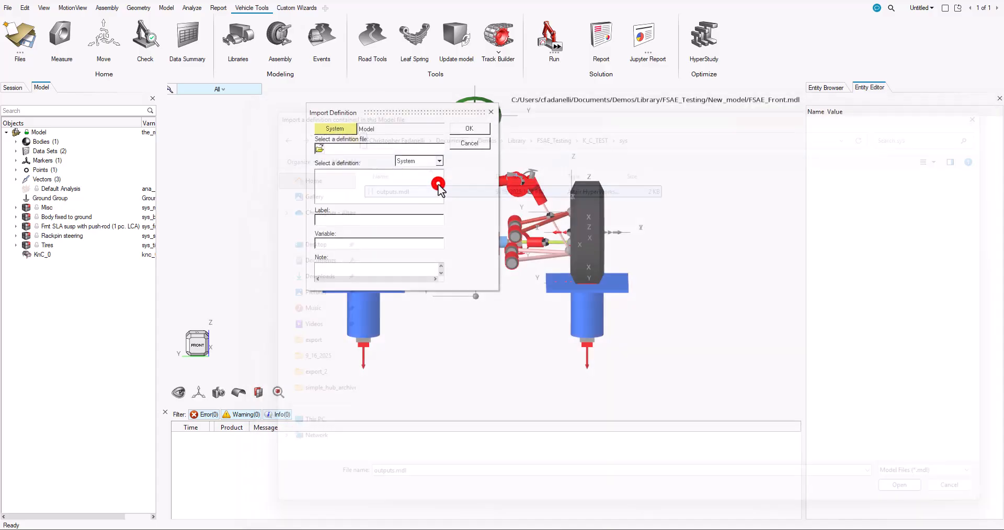
{"action": "left_click", "coordinate": [469, 128]}
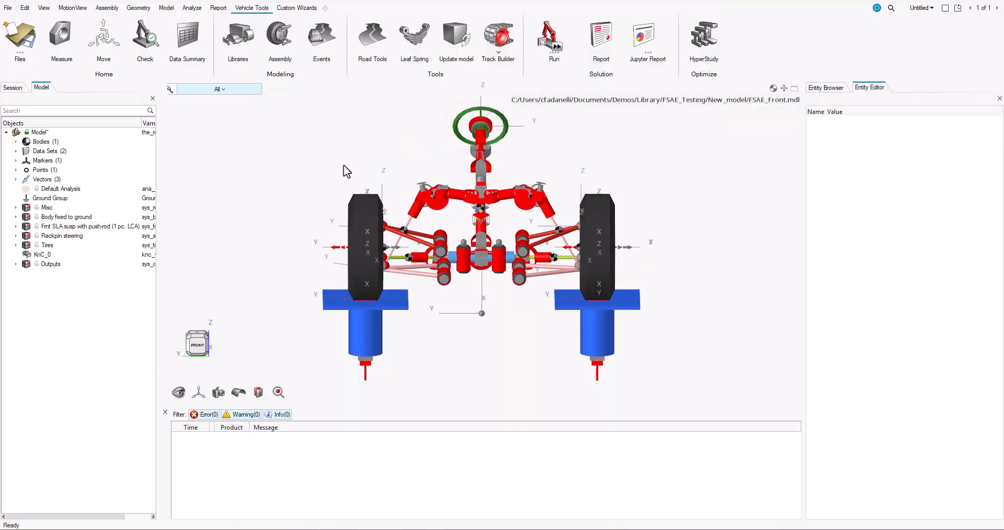
Examine the definitions of the imported left-side force outputs, from knuckle and control arms to push rod, rocker and tie rod
{"action": "left_click", "coordinate": [17, 264]}
{"action": "left_click", "coordinate": [26, 273]}
{"action": "left_click", "coordinate": [72, 283]}
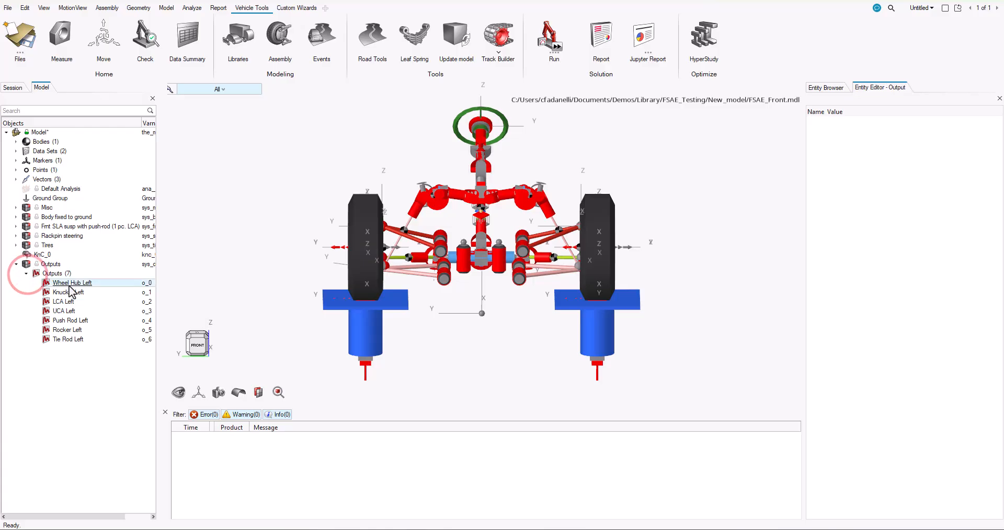
{"action": "left_click", "coordinate": [70, 293]}
{"action": "left_click", "coordinate": [68, 302]}
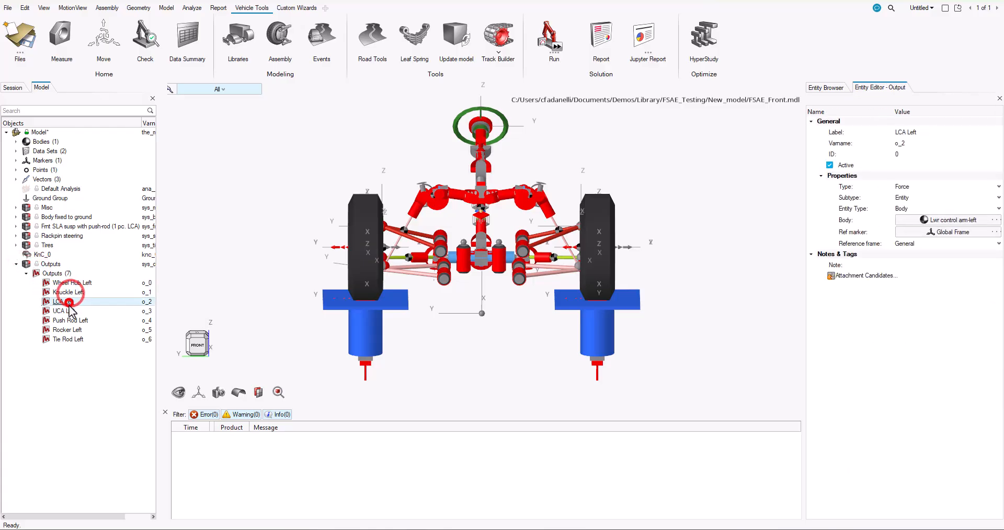
{"action": "left_click", "coordinate": [67, 311]}
{"action": "left_click", "coordinate": [70, 321]}
{"action": "left_click", "coordinate": [66, 339]}
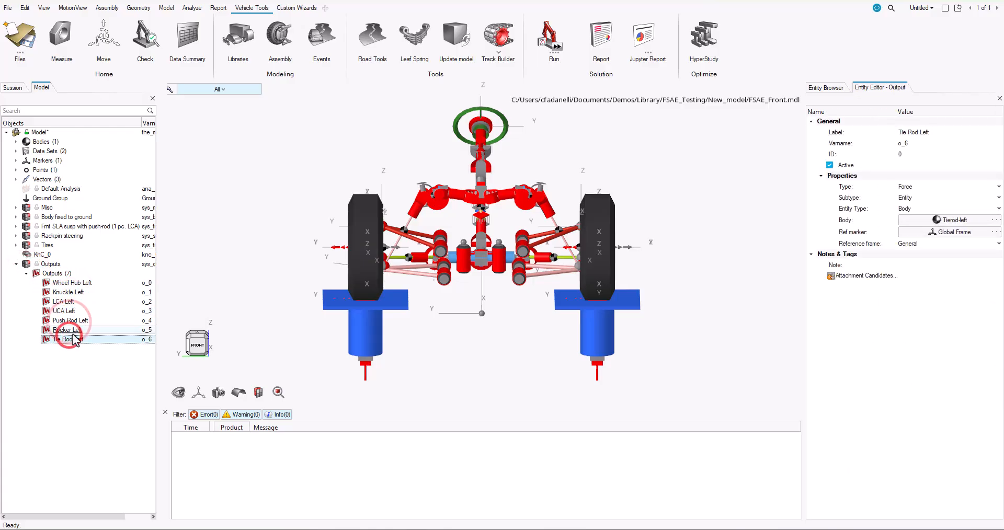
{"action": "left_click", "coordinate": [68, 330]}
{"action": "left_click", "coordinate": [25, 274]}
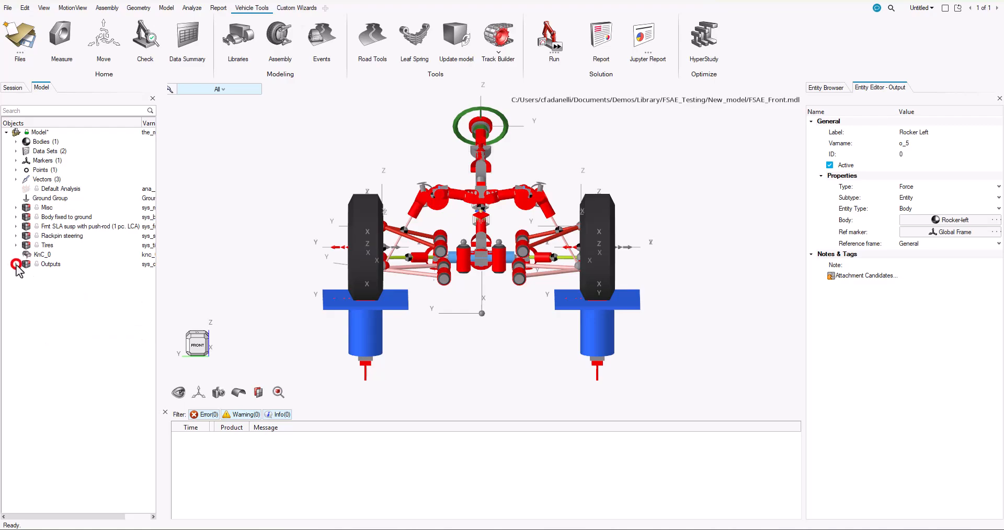
{"action": "left_click", "coordinate": [17, 264]}
Add a Static Load Analysis event and set its front and rear gvm, including unsprung mass, to 110 kg
{"action": "left_click", "coordinate": [827, 88]}
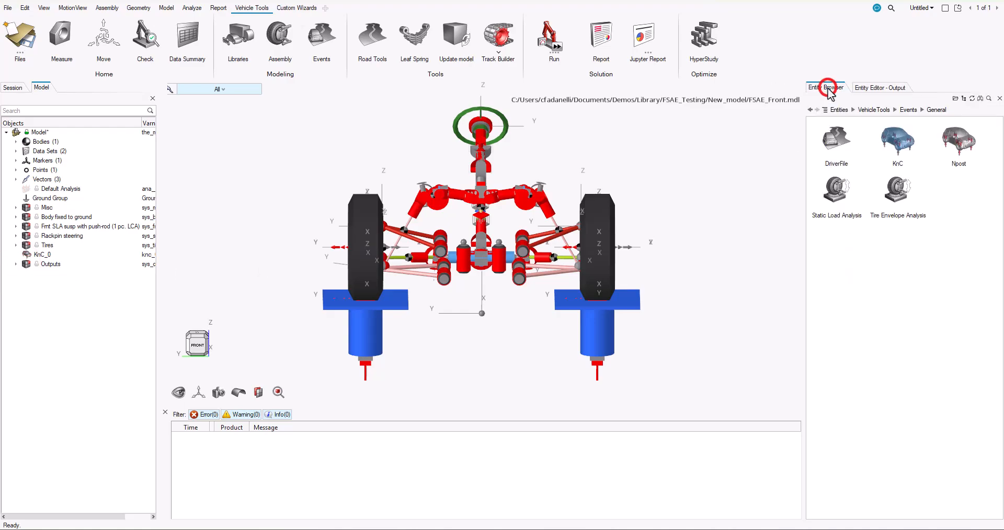
{"action": "double_click", "coordinate": [834, 194]}
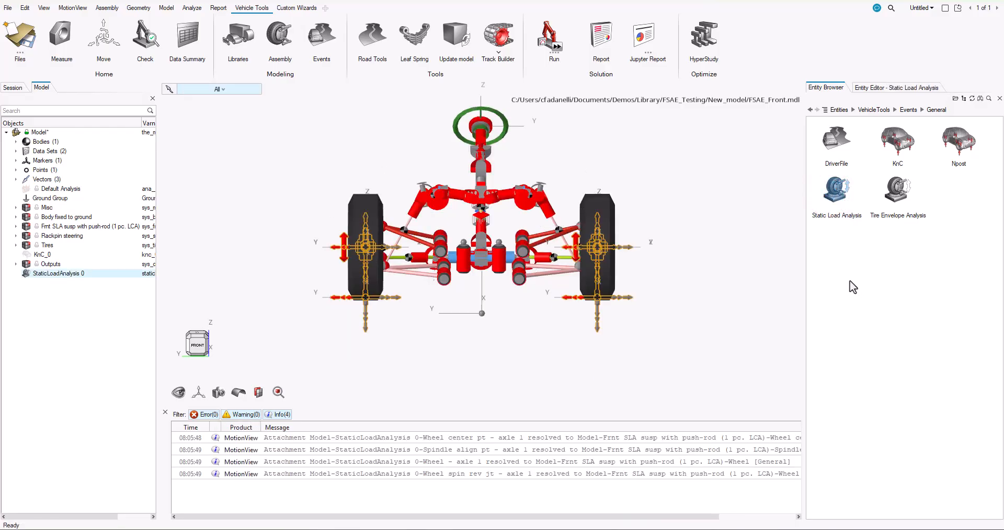
{"action": "left_click", "coordinate": [881, 89]}
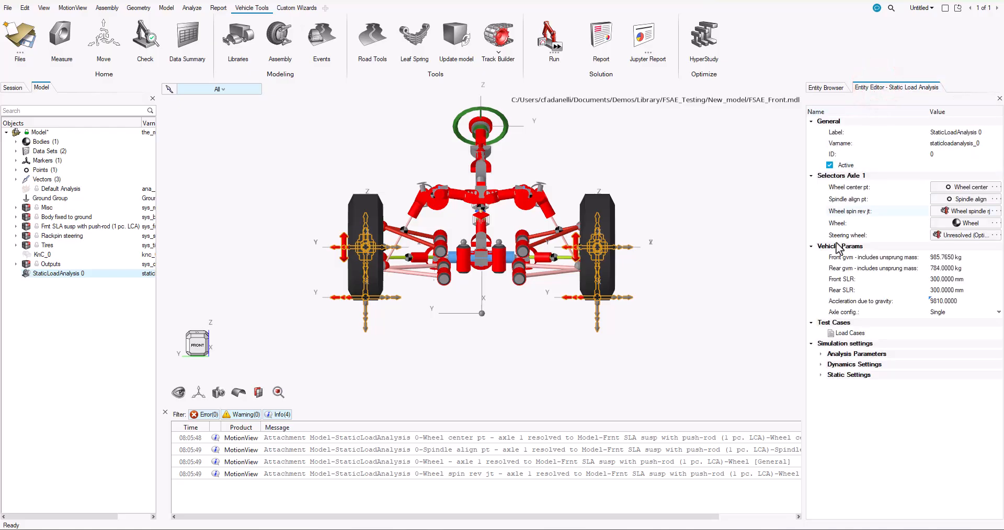
{"action": "left_click", "coordinate": [943, 257]}
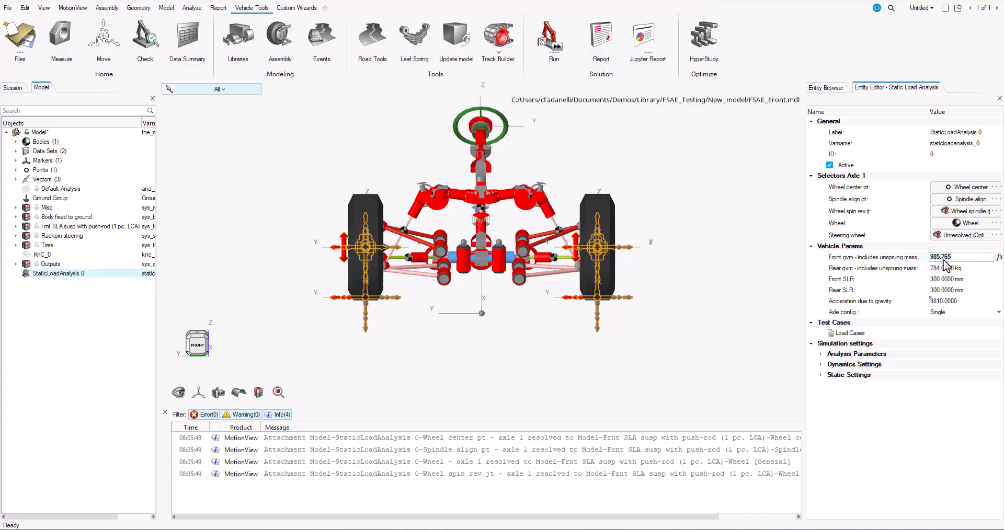
{"action": "left_click", "coordinate": [945, 267]}
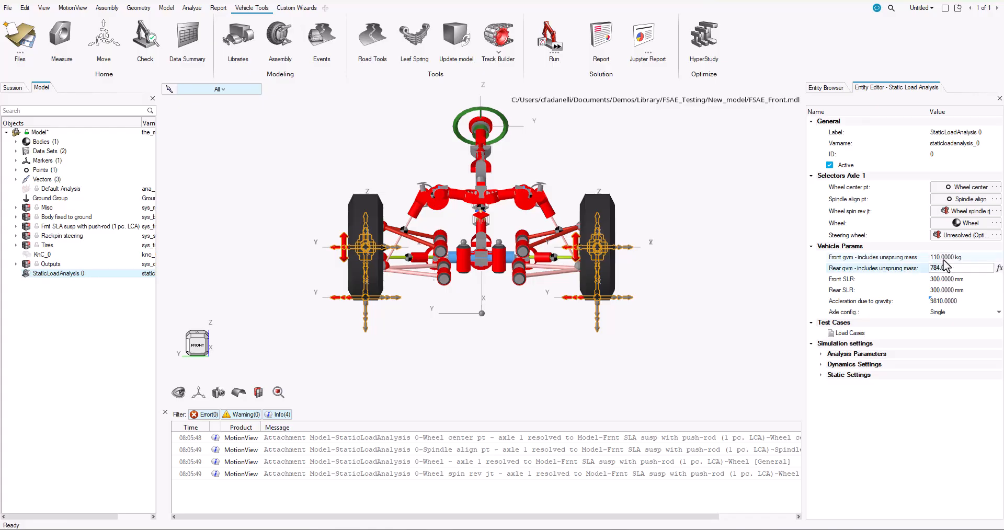
{"action": "type", "text": "110"}
{"action": "key", "text": "Tab"}
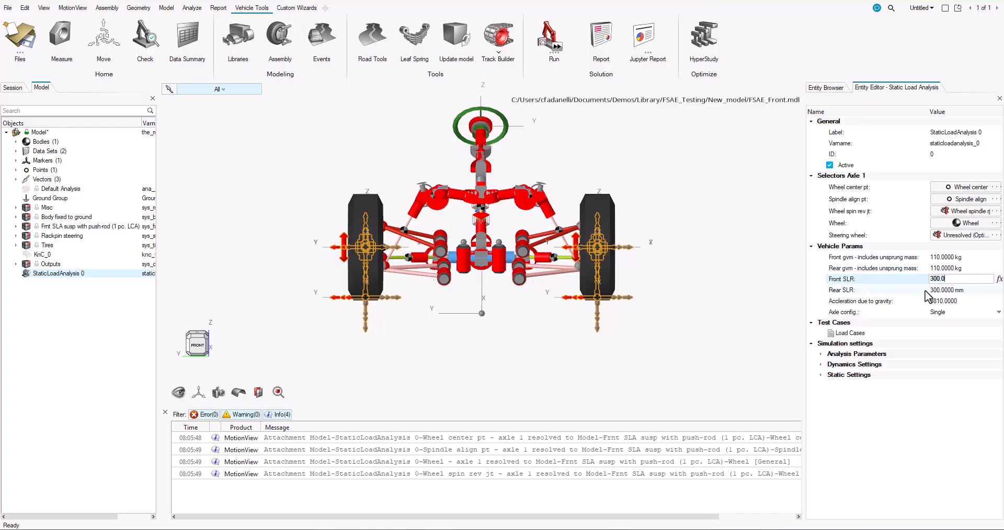
Open the event's load cases in the expanded table, add two rows and activate both
{"action": "left_click", "coordinate": [848, 332]}
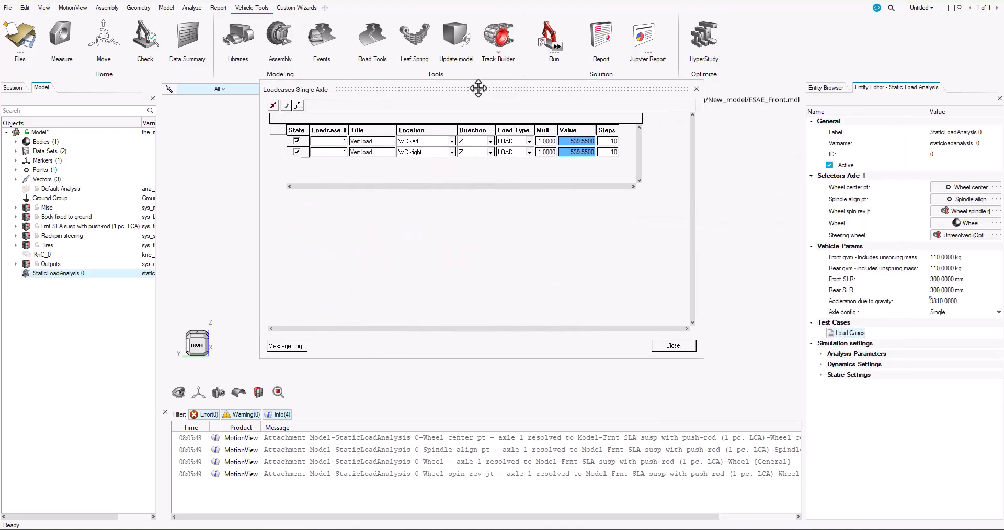
{"action": "left_click", "coordinate": [276, 133]}
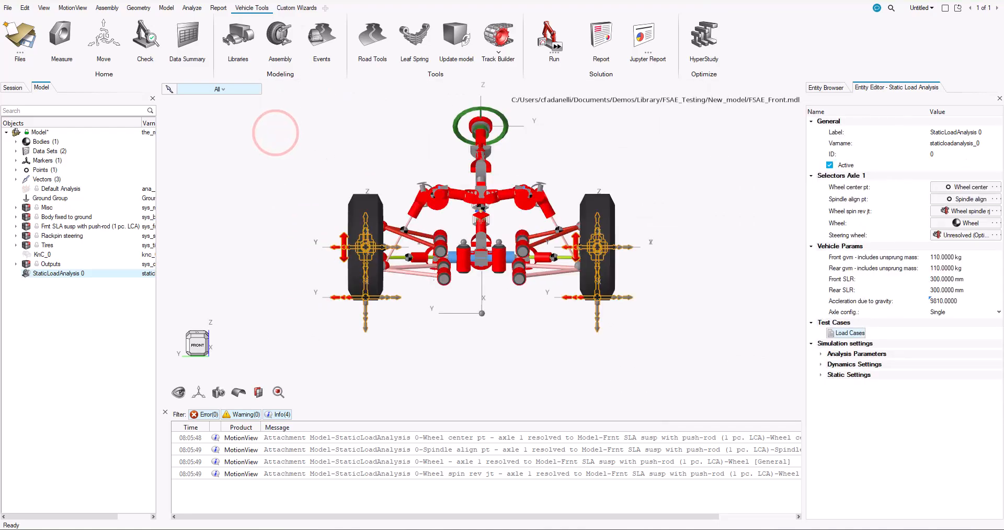
{"action": "left_click_drag", "start_coordinate": [1003, 143], "coordinate": [455, 108]}
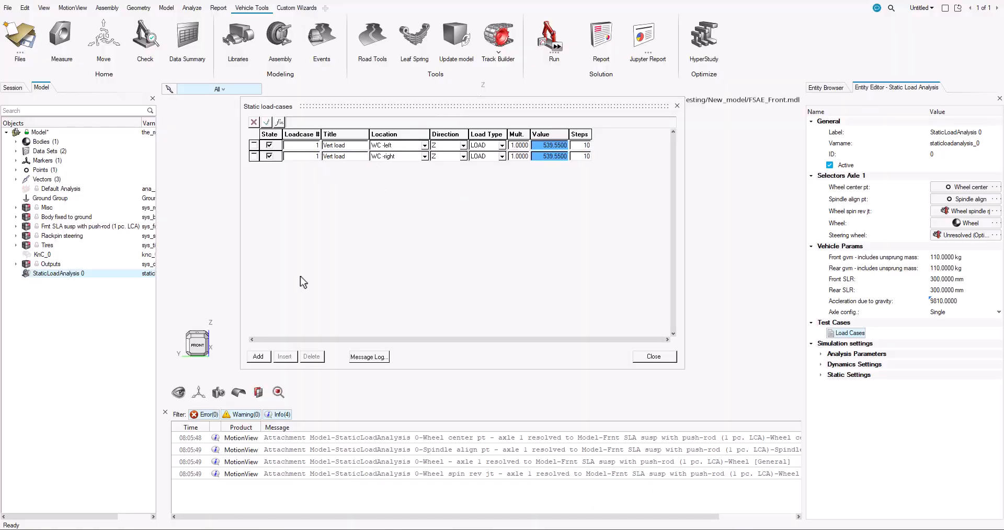
{"action": "left_click", "coordinate": [258, 357]}
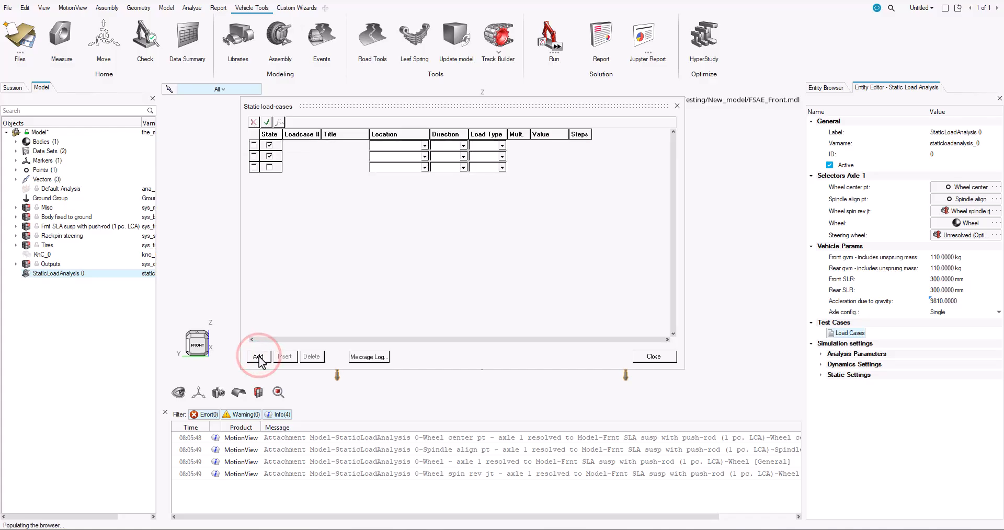
{"action": "left_click", "coordinate": [258, 356]}
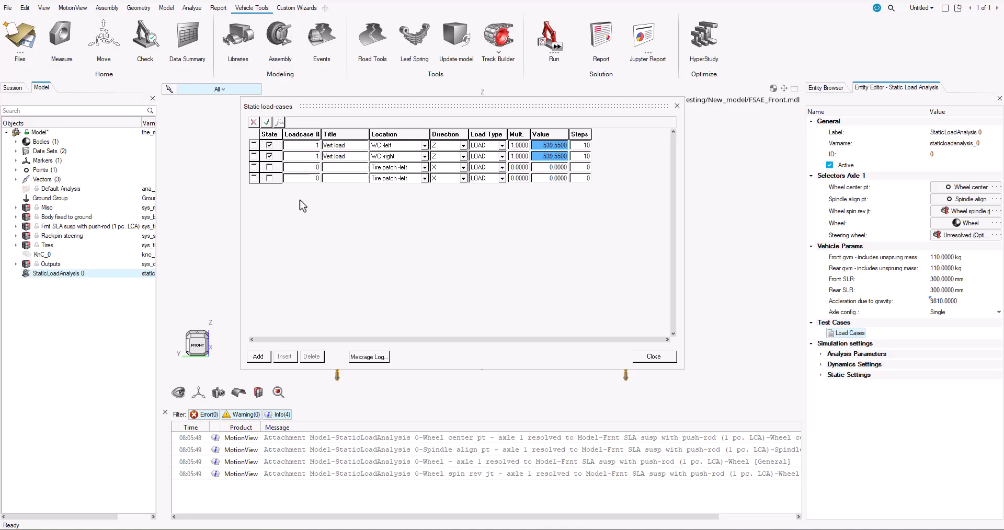
{"action": "left_click", "coordinate": [269, 167]}
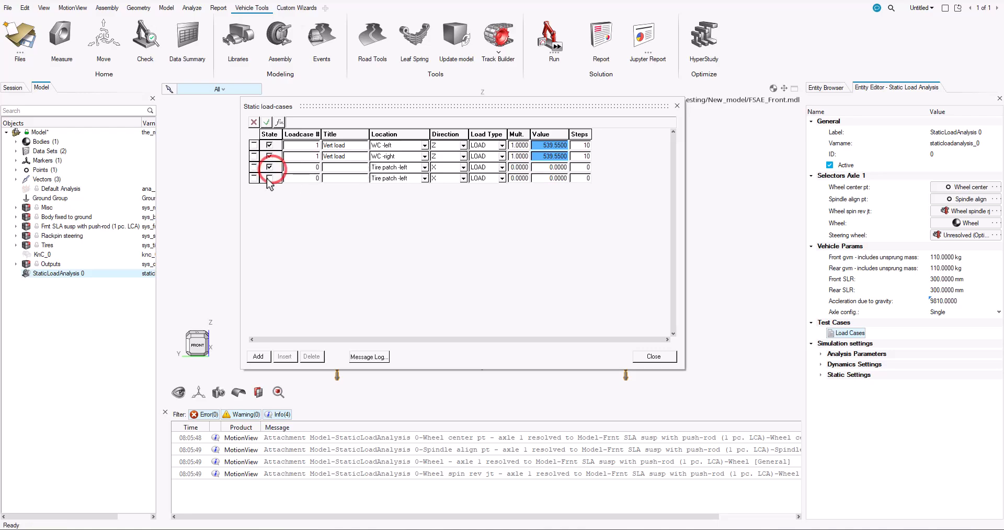
{"action": "left_click", "coordinate": [269, 177]}
Assign load case number 2 to both newly added rows of the static load-cases table
{"action": "left_click", "coordinate": [310, 168]}
{"action": "type", "text": "2"}
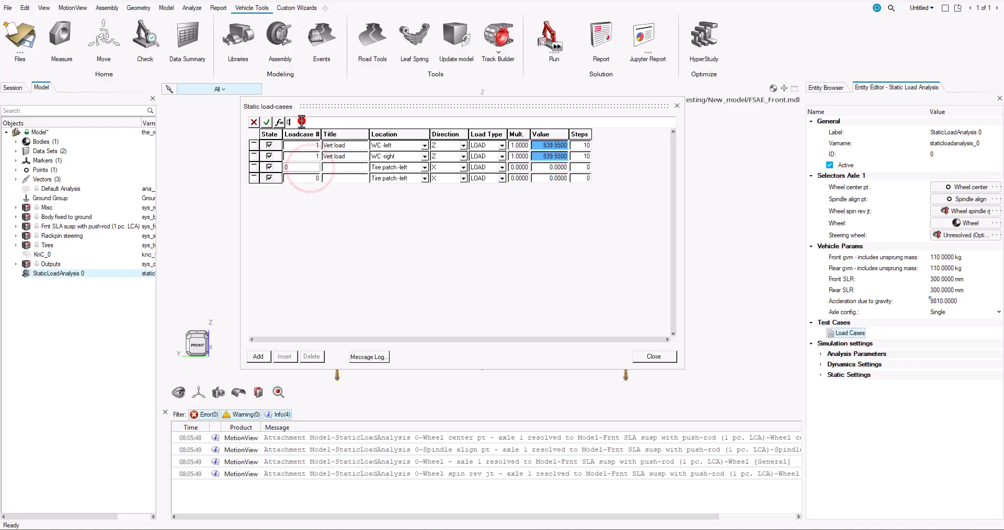
{"action": "left_click", "coordinate": [302, 122]}
{"action": "left_click", "coordinate": [302, 177]}
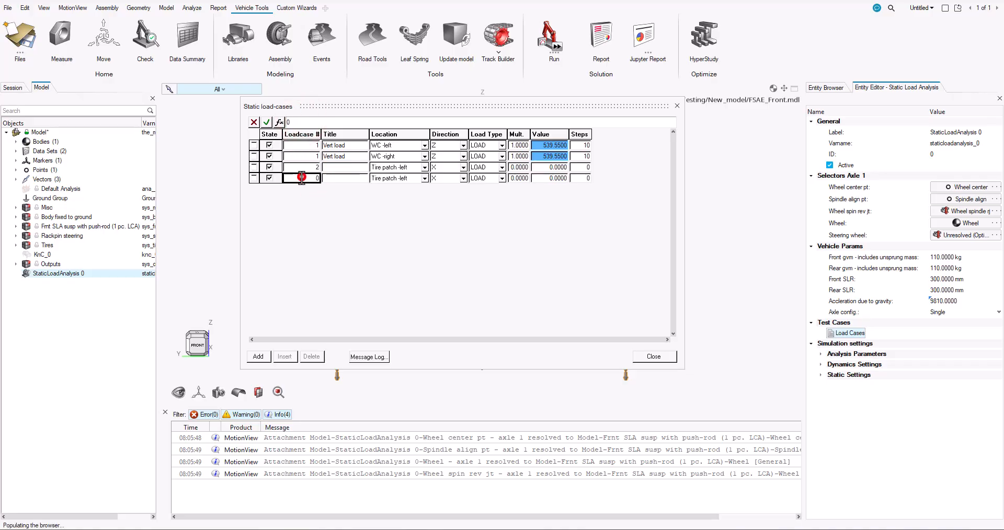
{"action": "type", "text": "2"}
Title both load case 2 rows "1G Left Turn"
{"action": "left_click", "coordinate": [325, 168]}
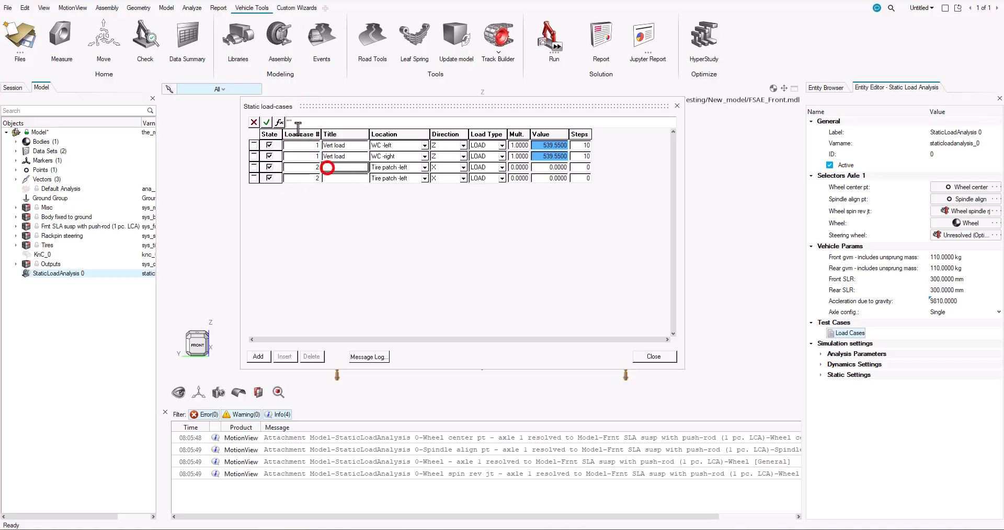
{"action": "left_click", "coordinate": [289, 123]}
{"action": "type", "text": "1G Left Turn"}
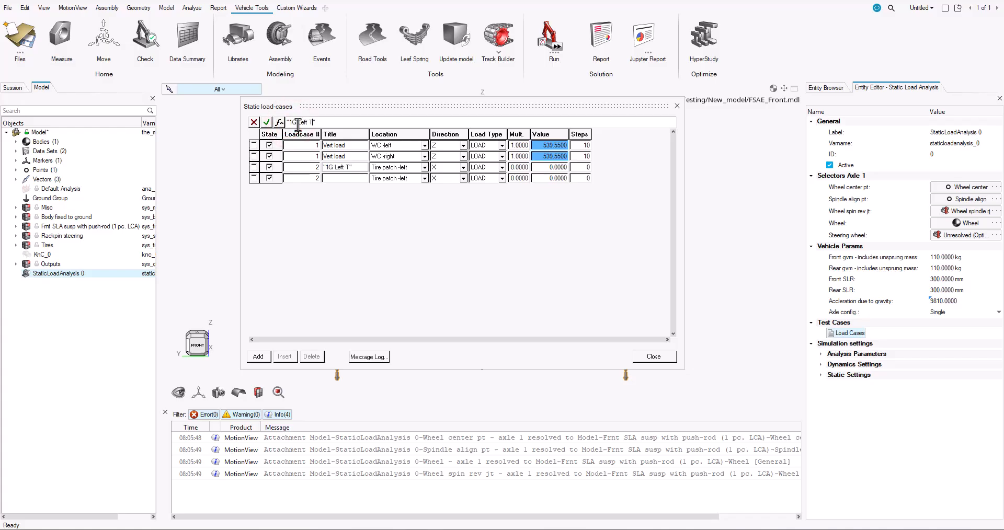
{"action": "left_click", "coordinate": [337, 123]}
{"action": "left_click", "coordinate": [345, 179]}
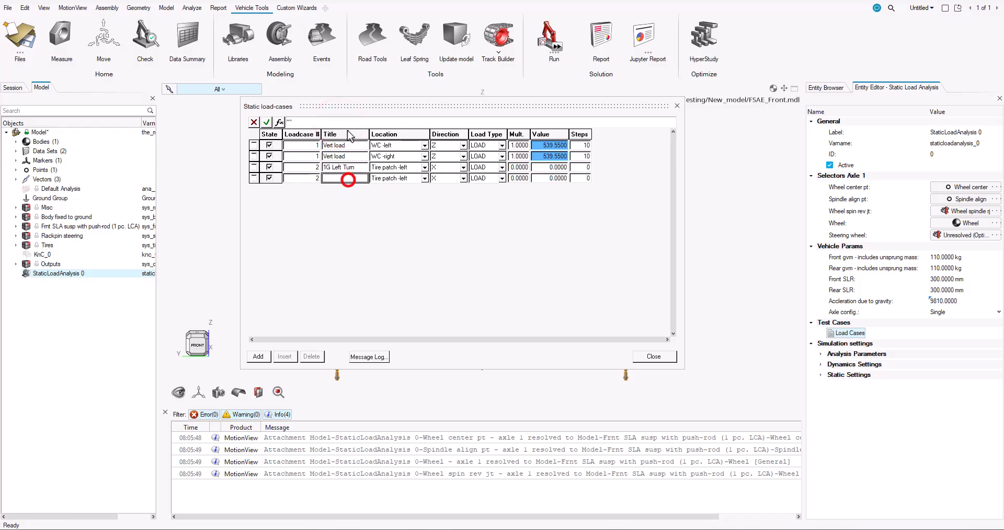
{"action": "left_click", "coordinate": [339, 127]}
{"action": "type", "text": "1G Left Turn"}
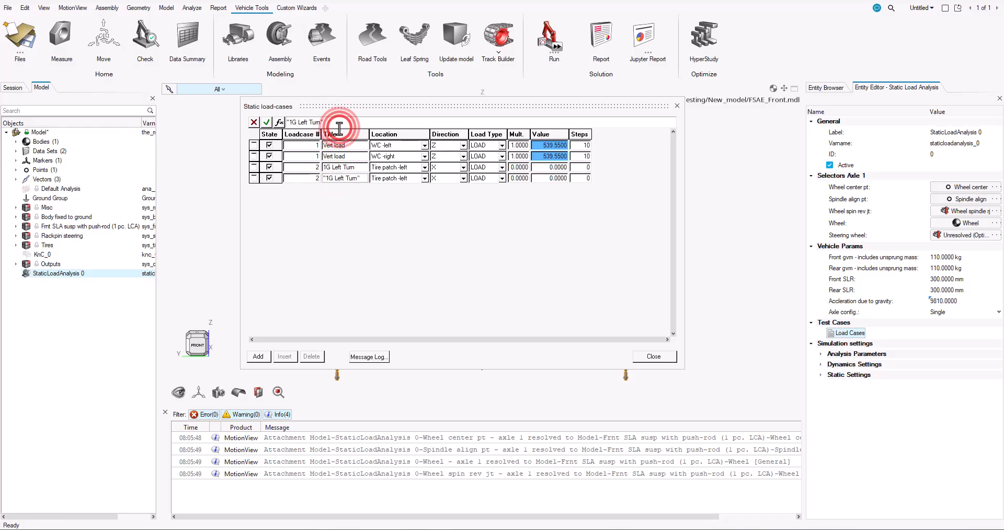
{"action": "key", "text": "Return"}
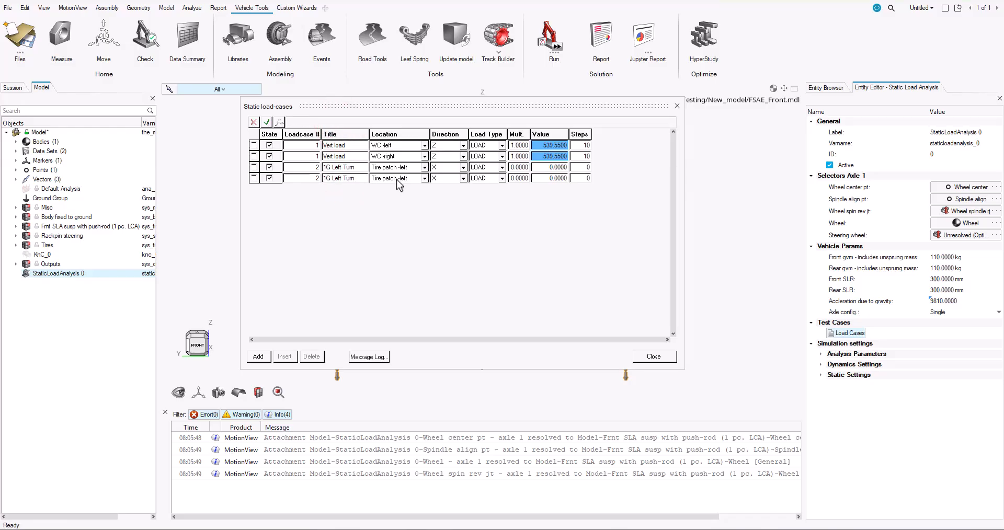
Set the second 1G Left Turn row's location to Tire patch -right and the direction of both rows to Y
{"action": "left_click", "coordinate": [398, 179]}
{"action": "left_click", "coordinate": [396, 203]}
{"action": "left_click", "coordinate": [463, 167]}
{"action": "left_click", "coordinate": [435, 184]}
{"action": "left_click", "coordinate": [463, 178]}
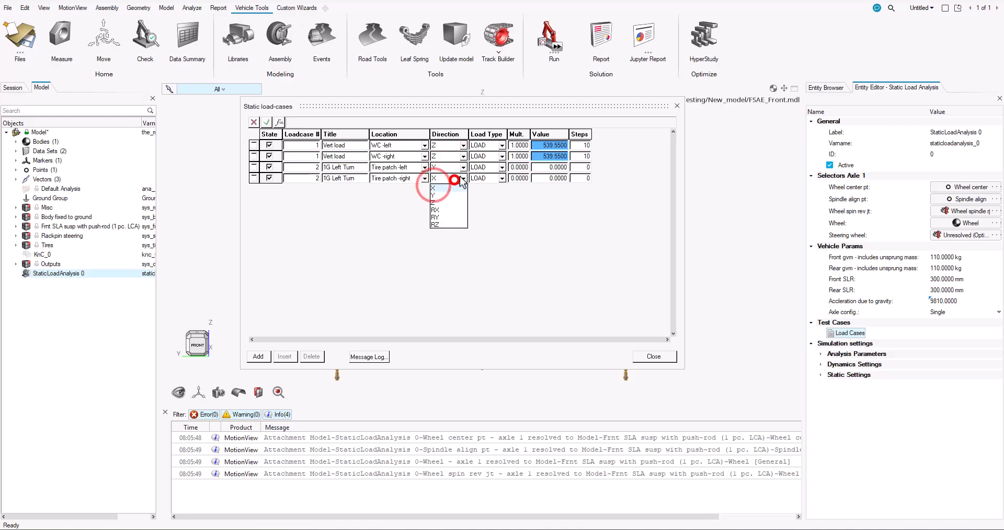
{"action": "left_click", "coordinate": [445, 196]}
{"action": "left_click", "coordinate": [522, 167]}
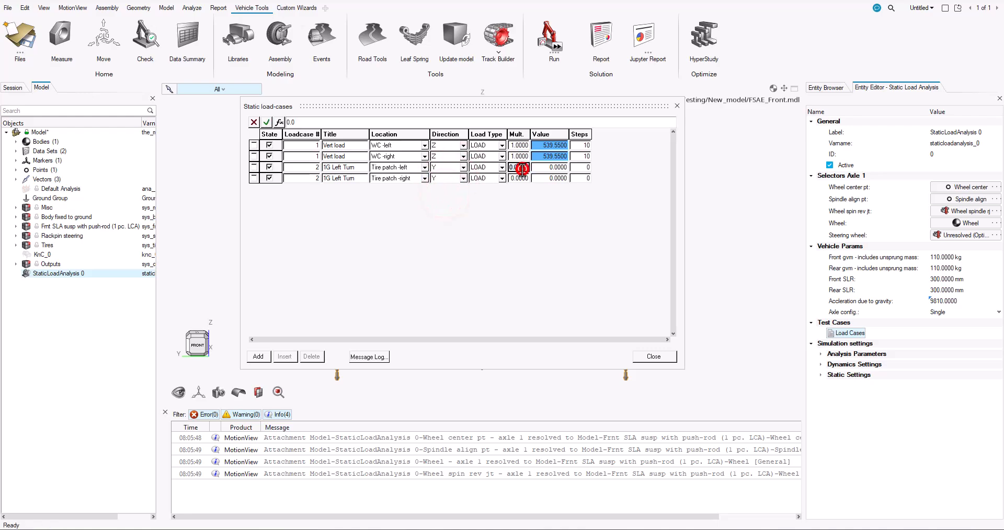
{"action": "type", "text": "1"}
{"action": "left_click", "coordinate": [516, 179]}
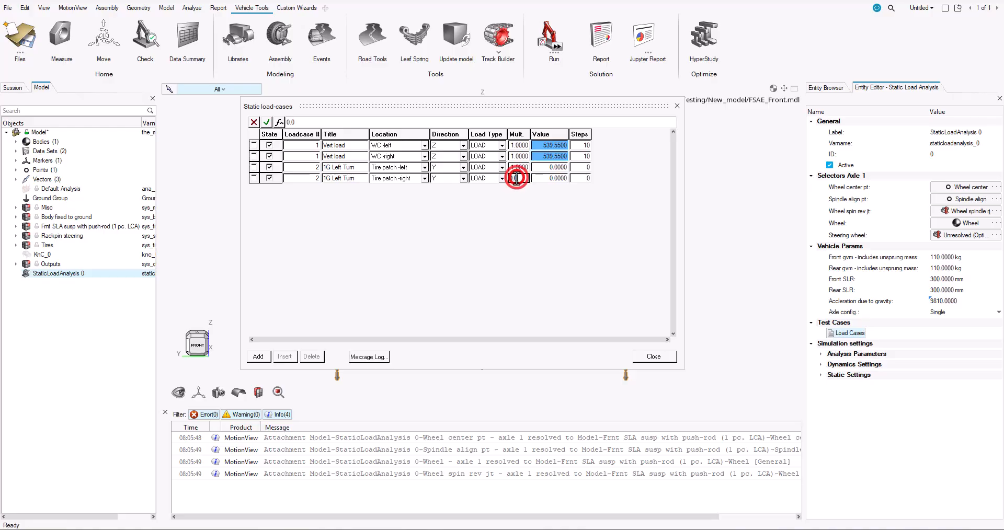
{"action": "type", "text": "1"}
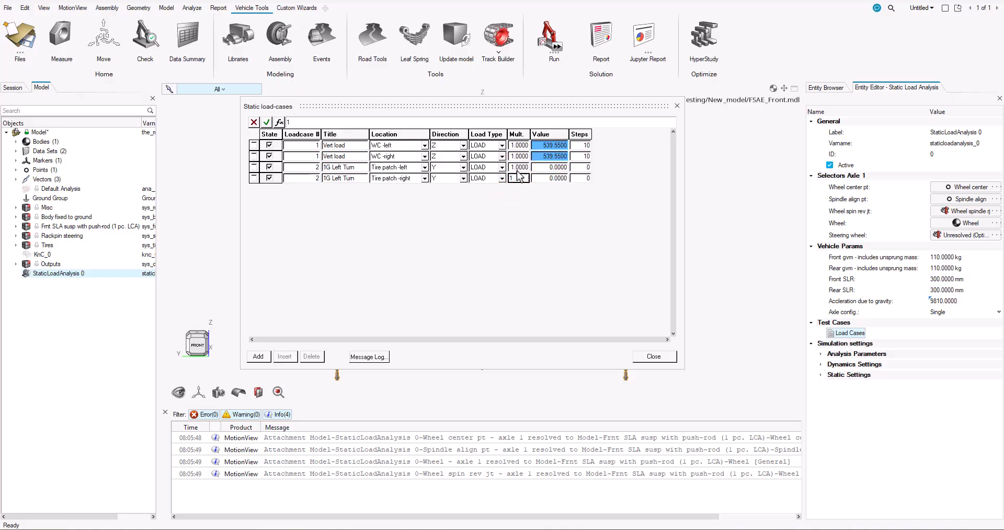
Set the multiplier of both 1G Left Turn rows to -1
{"action": "left_click", "coordinate": [519, 167]}
{"action": "type", "text": "-1"}
{"action": "key", "text": "Return"}
{"action": "left_click", "coordinate": [520, 179]}
{"action": "type", "text": "-1"}
Copy the value expression from the WC -right Vert load row into both 1G Left Turn rows
{"action": "left_click", "coordinate": [554, 157]}
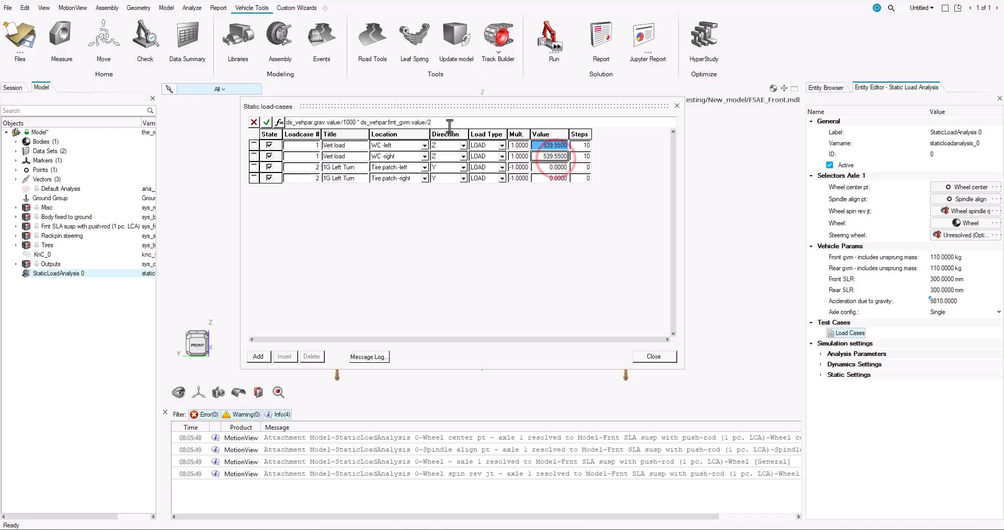
{"action": "left_click", "coordinate": [450, 125]}
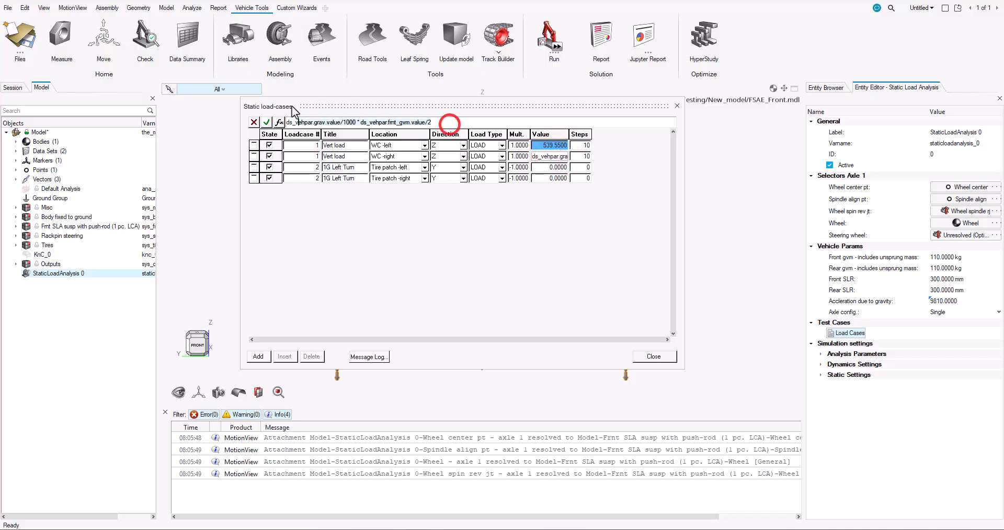
{"action": "left_click", "coordinate": [543, 168]}
{"action": "type", "text": "ds_vehpar.grav.value/1000 * ds_vehpar.frnt_gvm.value/2"}
{"action": "left_click", "coordinate": [541, 179]}
{"action": "type", "text": "ds_vehpar.grav.value/1000 * ds_vehpar.frnt_gvm.value/2"}
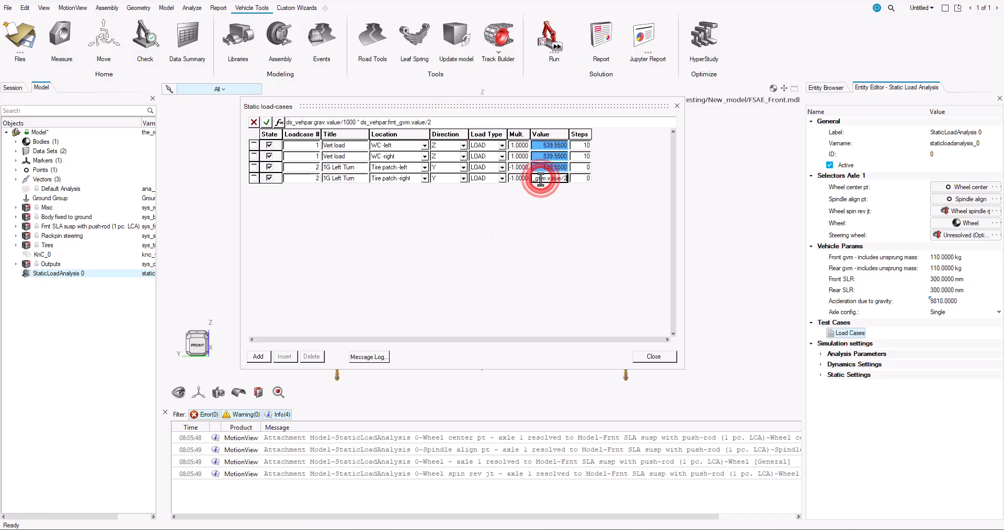
{"action": "key", "text": "Return"}
Set the number of steps to 10 for both 1G Left Turn rows
{"action": "left_click", "coordinate": [578, 165]}
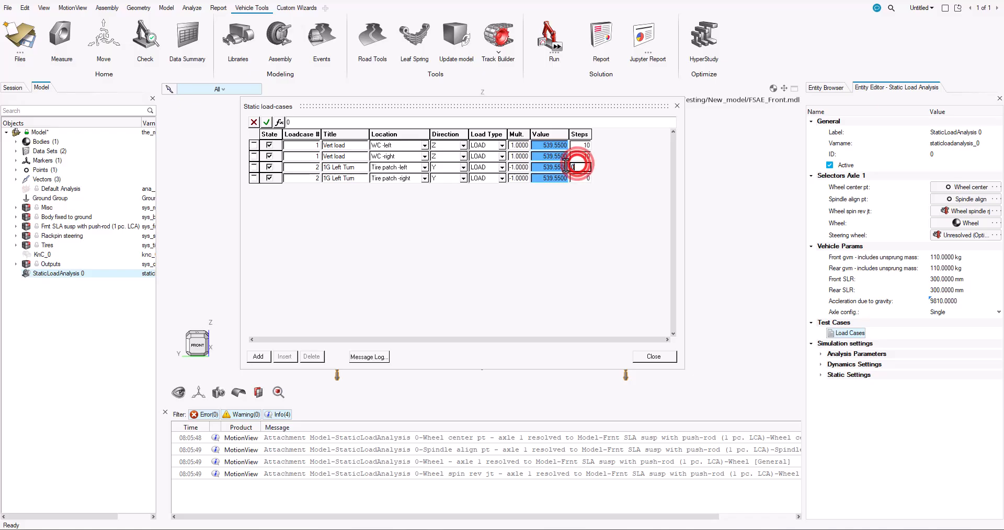
{"action": "type", "text": "10"}
{"action": "key", "text": "Return"}
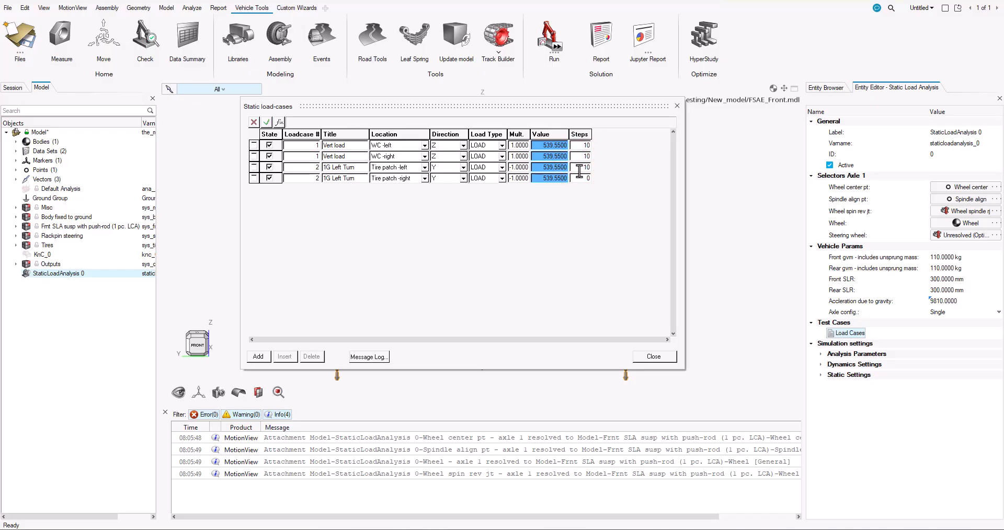
{"action": "left_click", "coordinate": [579, 178]}
{"action": "type", "text": "10"}
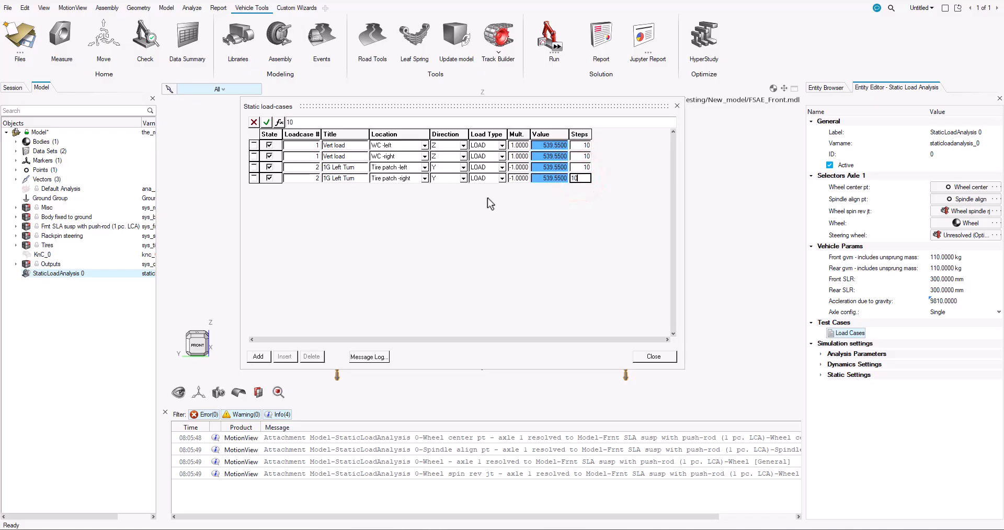
{"action": "key", "text": "Return"}
Add six more rows to the static load-cases table for further load cases
{"action": "left_click", "coordinate": [258, 357]}
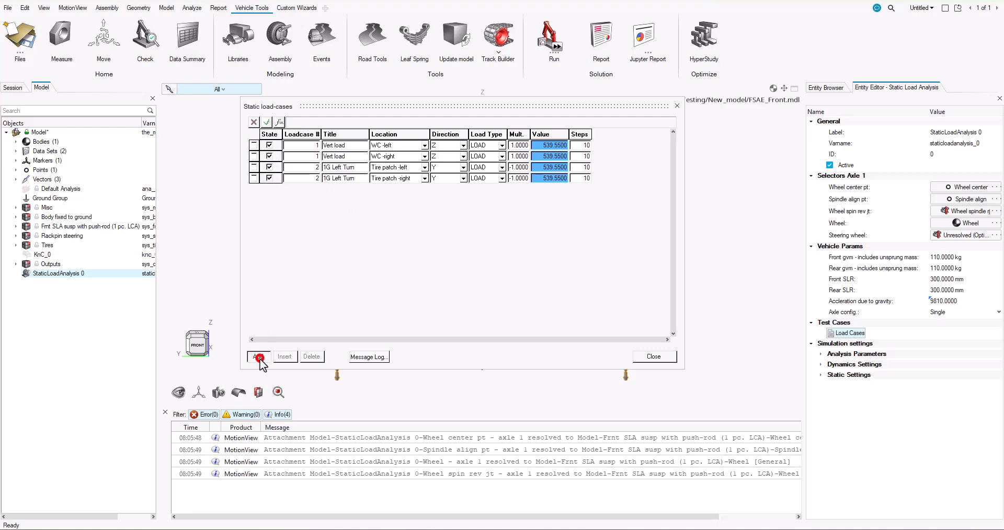
{"action": "left_click", "coordinate": [258, 358]}
{"action": "left_click", "coordinate": [259, 357]}
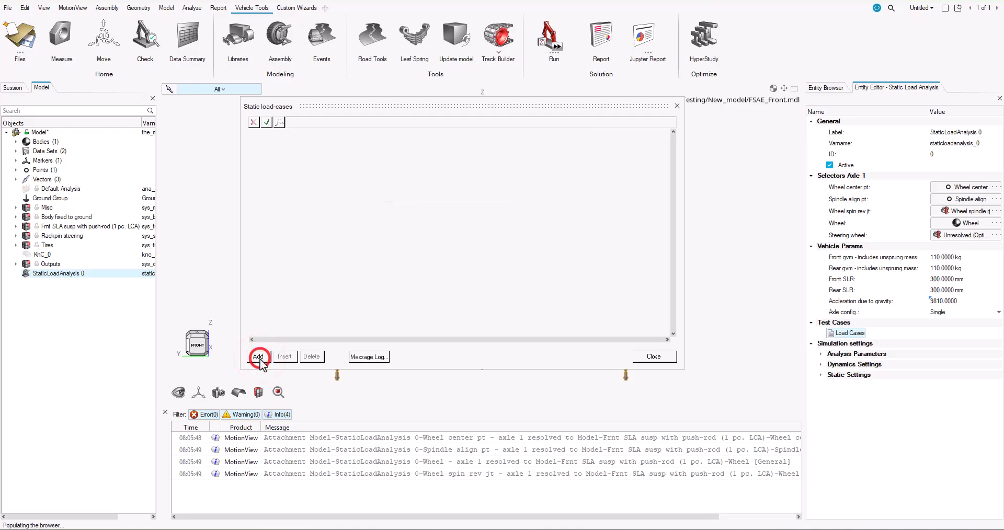
{"action": "left_click", "coordinate": [259, 357]}
{"action": "left_click", "coordinate": [259, 357]}
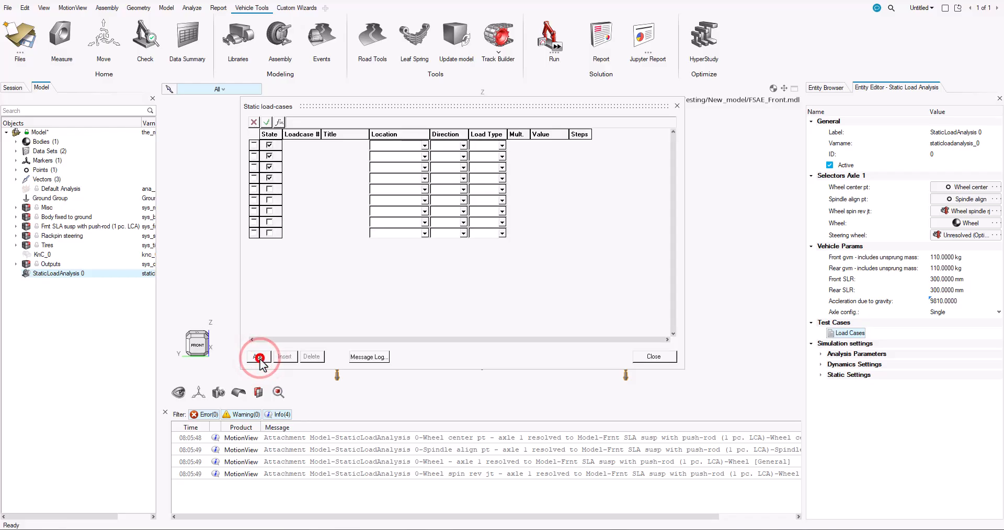
{"action": "left_click", "coordinate": [259, 357]}
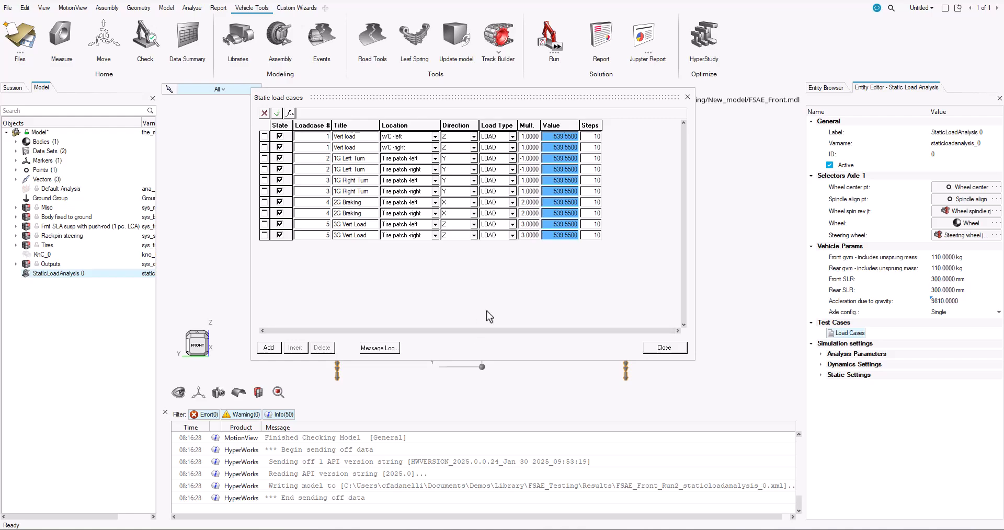
Close the load-cases table, run the static load analysis as FSAE_Front_Run_SLA, and close the solver window once the job completes
{"action": "left_click", "coordinate": [660, 347]}
{"action": "left_click", "coordinate": [479, 74]}
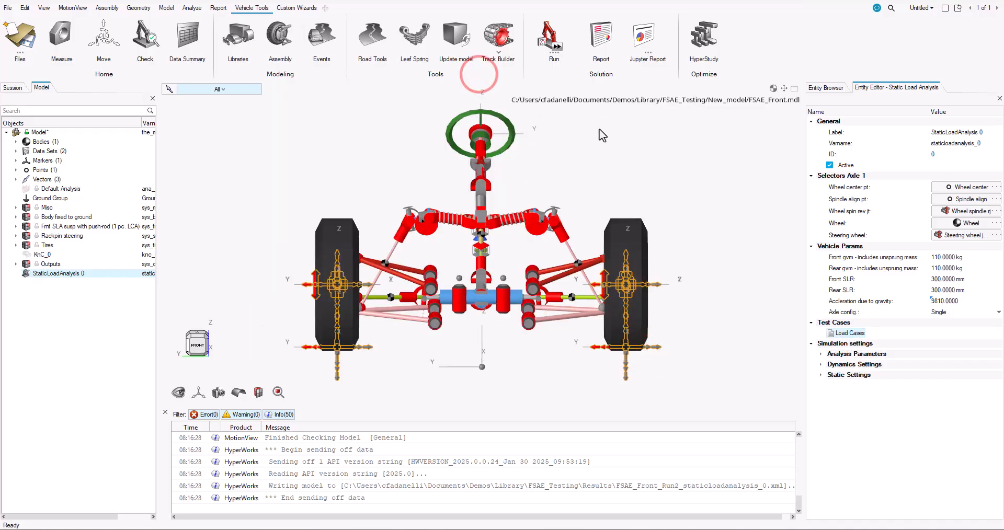
{"action": "left_click", "coordinate": [557, 47]}
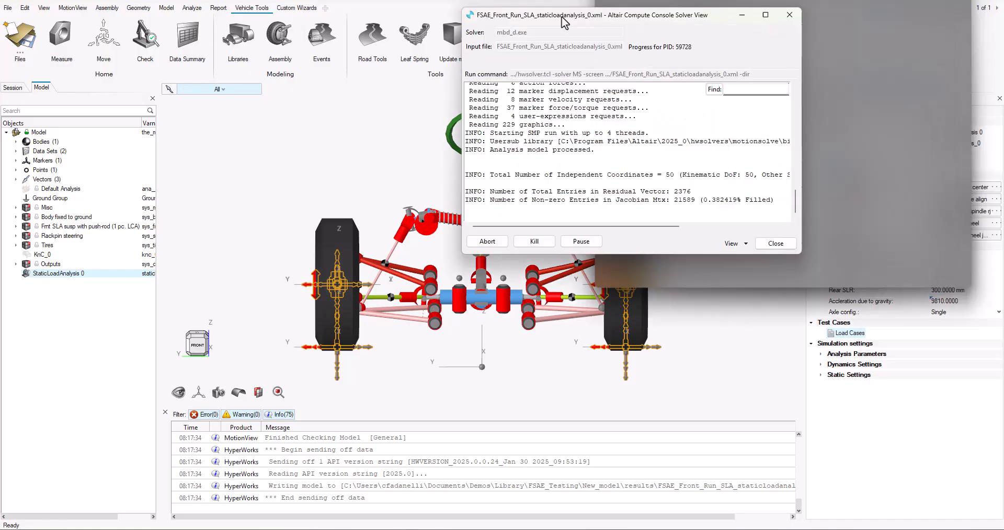
{"action": "left_click_drag", "start_coordinate": [564, 22], "coordinate": [398, 73]}
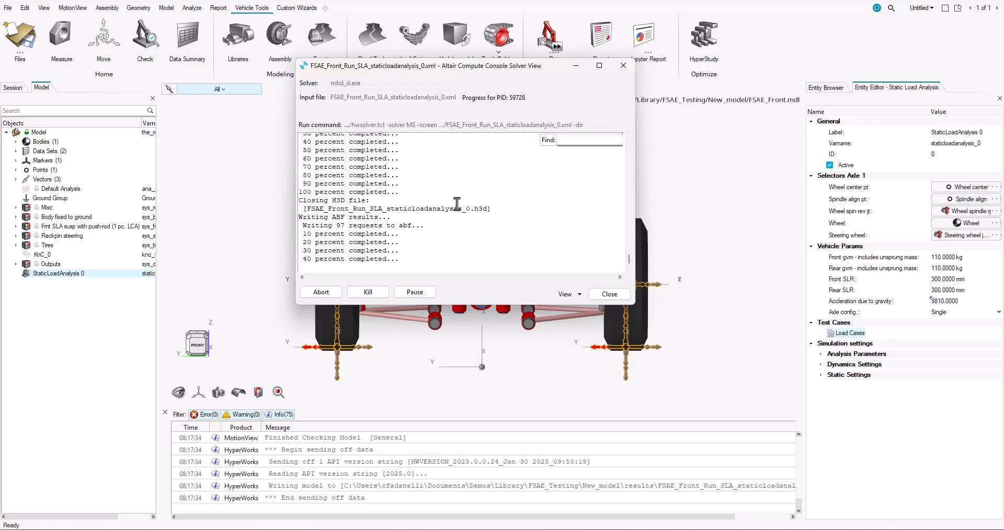
{"action": "left_click", "coordinate": [610, 295]}
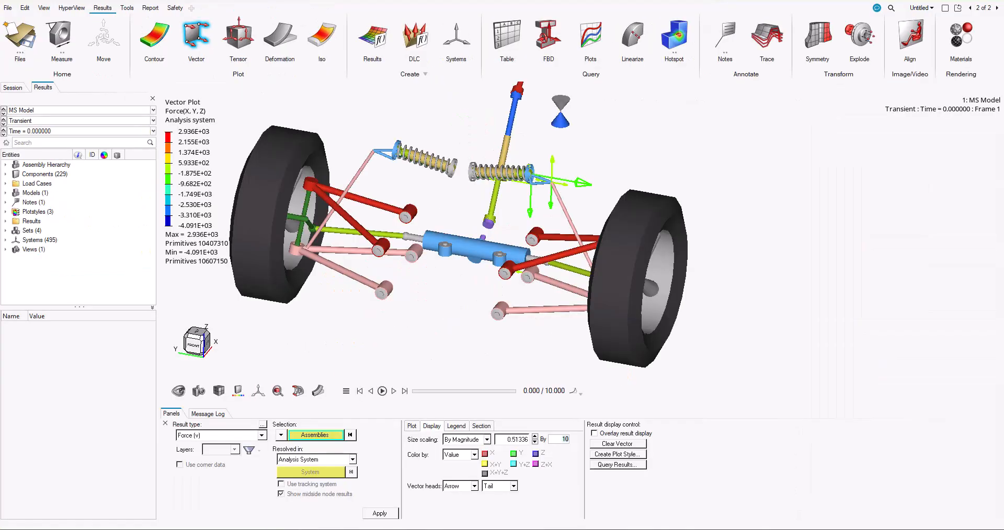
Play the force vector animation of the static load results, stop it, and return to the MotionView model page
{"action": "left_click", "coordinate": [384, 392]}
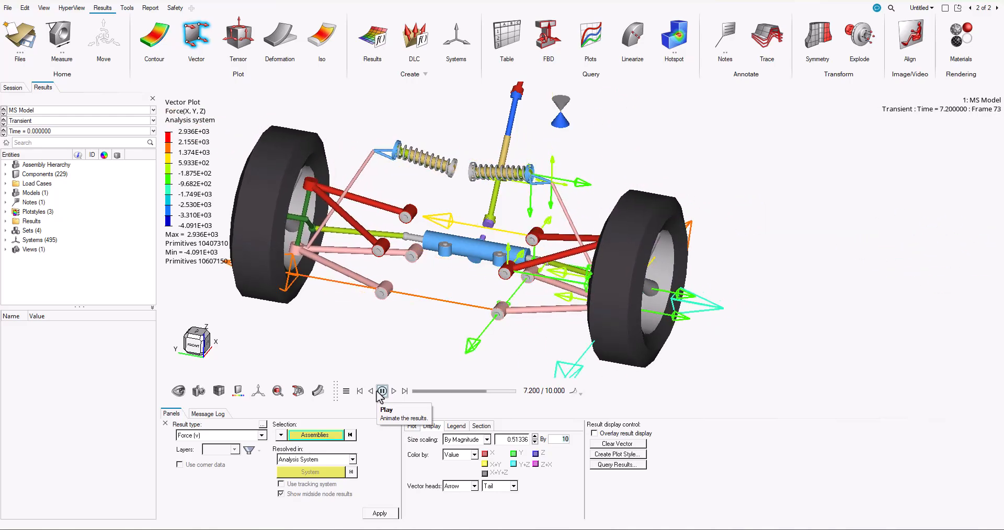
{"action": "left_click", "coordinate": [379, 391]}
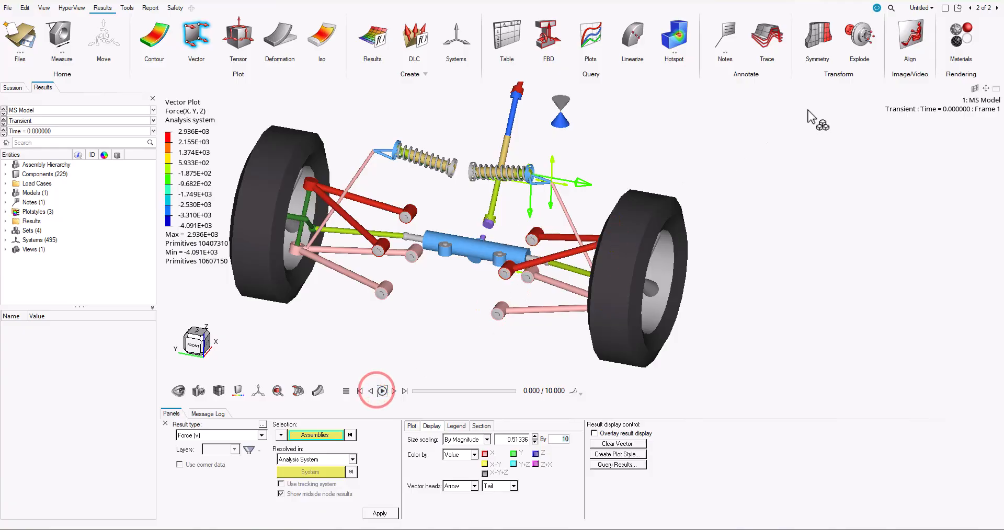
{"action": "left_click", "coordinate": [997, 8]}
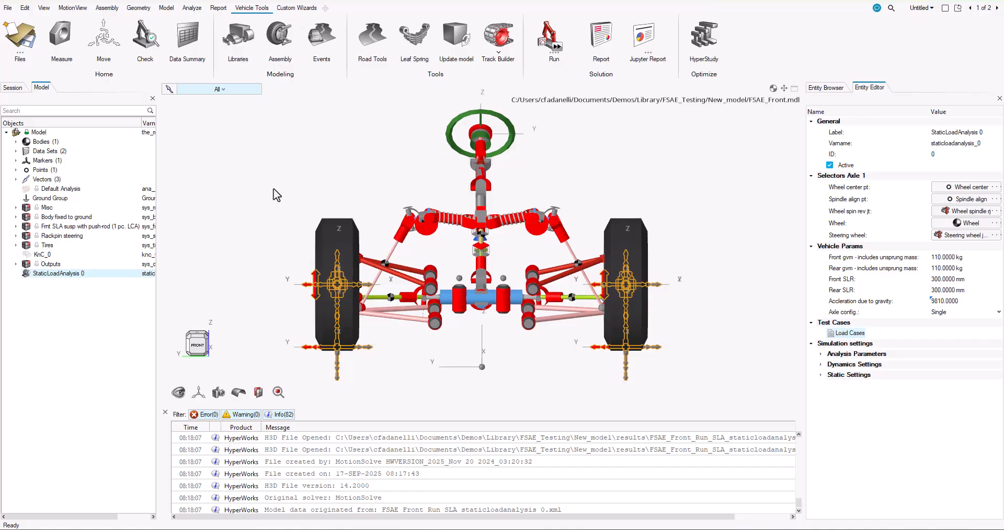
Open the Load Export module and load the results file FSAE_Front_Run_SLA_staticloadanalysis_0.meta
{"action": "left_click", "coordinate": [190, 9]}
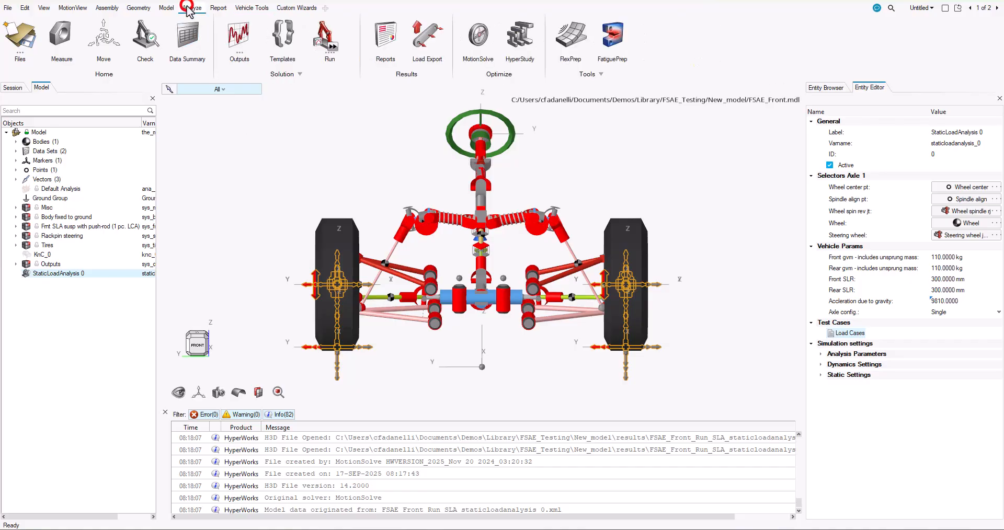
{"action": "left_click", "coordinate": [423, 36]}
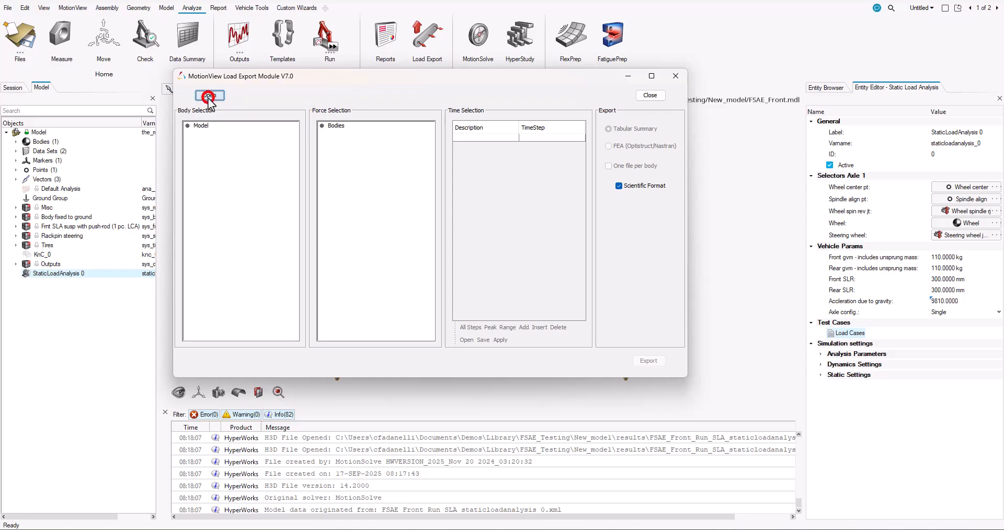
{"action": "left_click", "coordinate": [209, 96]}
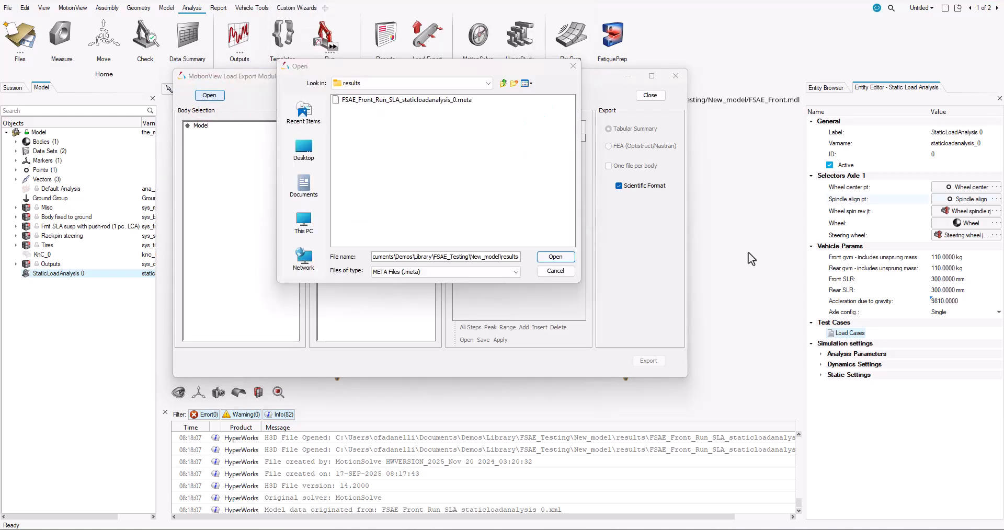
{"action": "left_click", "coordinate": [426, 100]}
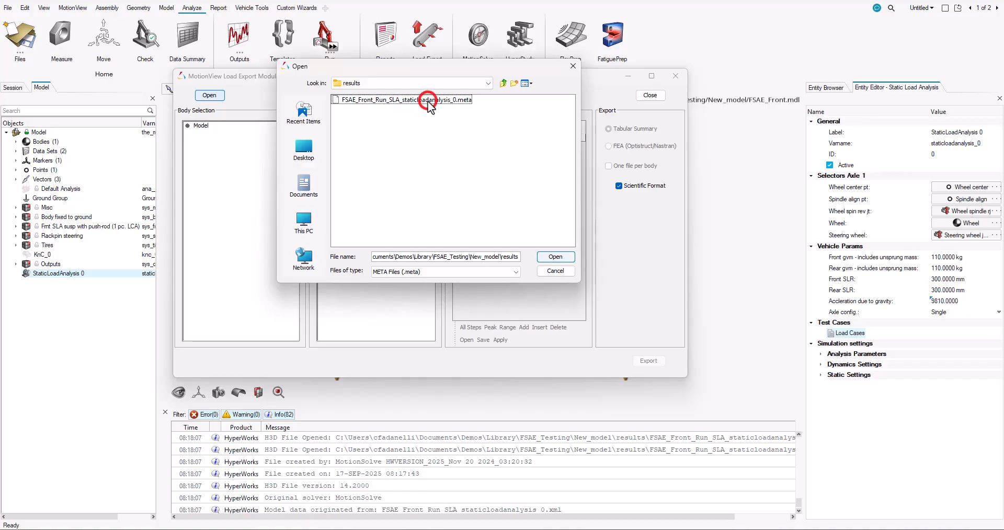
{"action": "left_click", "coordinate": [556, 259]}
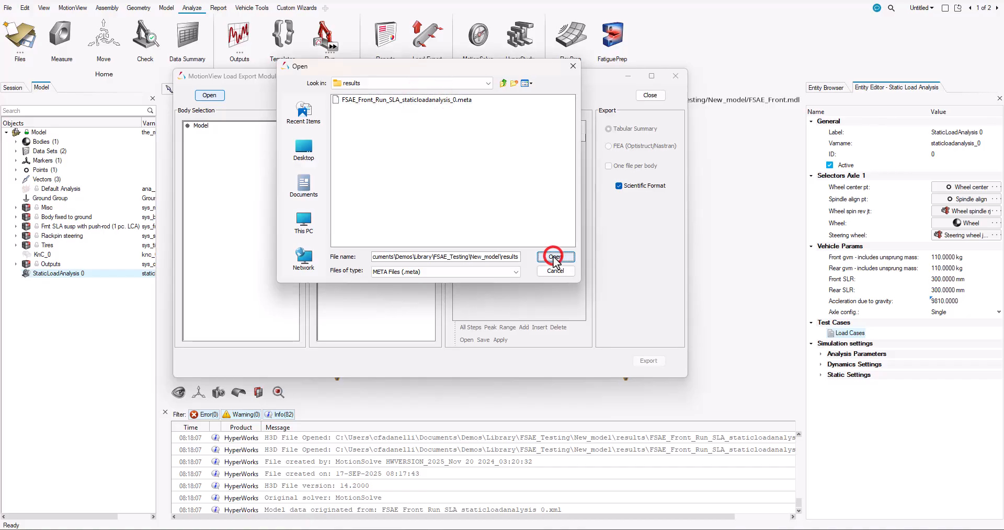
{"action": "left_click", "coordinate": [426, 100]}
{"action": "left_click", "coordinate": [548, 257]}
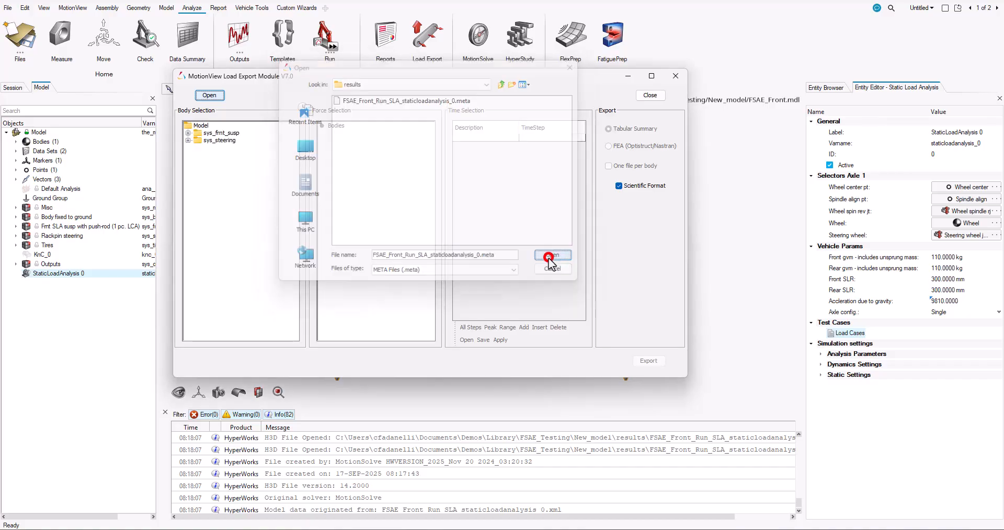
Expand the front suspension and steering systems and their subfolders in the body list, and select Wheel hub-left
{"action": "left_click", "coordinate": [188, 133]}
{"action": "left_click", "coordinate": [188, 206]}
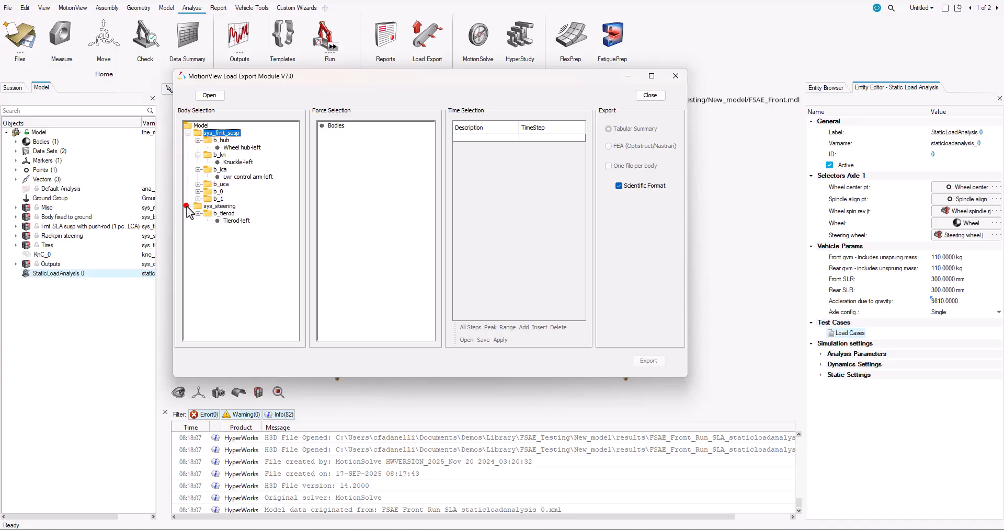
{"action": "left_click", "coordinate": [232, 148]}
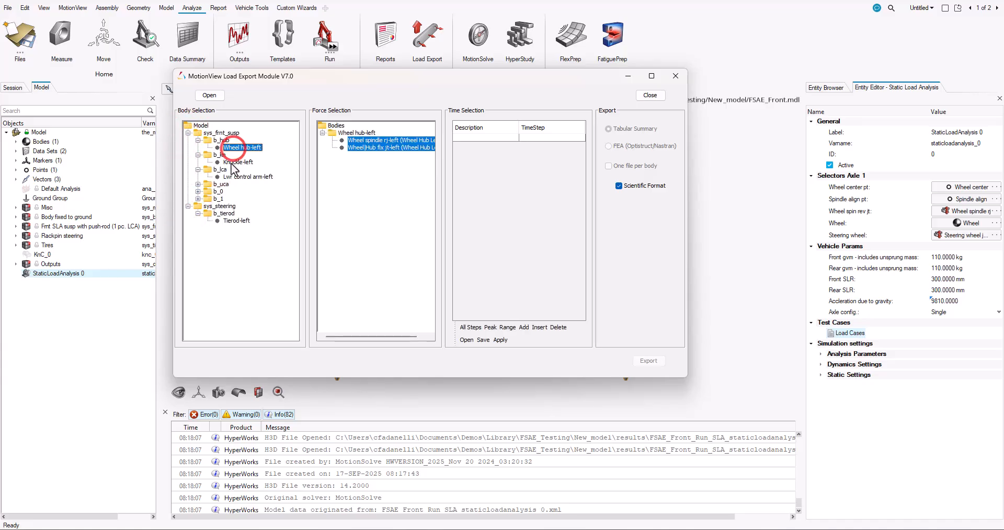
{"action": "left_click", "coordinate": [198, 184]}
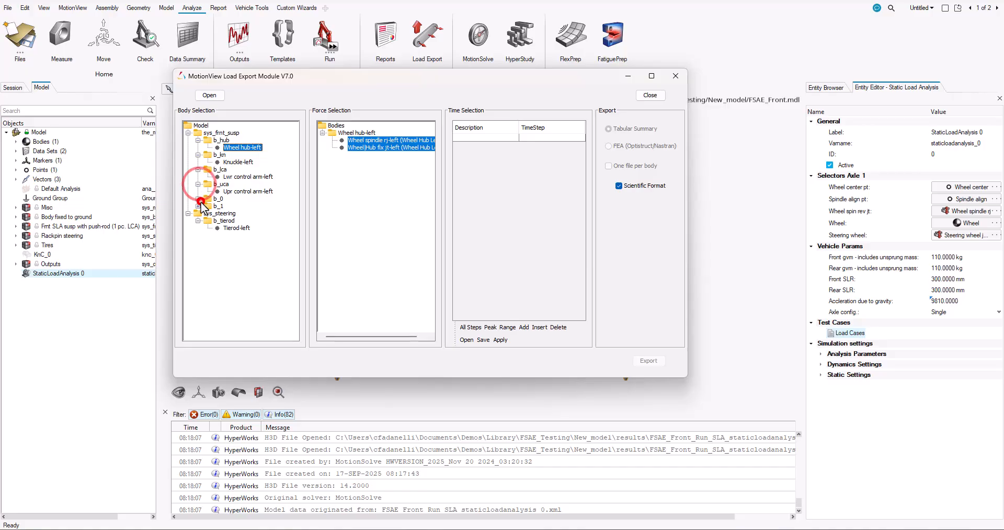
{"action": "left_click", "coordinate": [198, 199]}
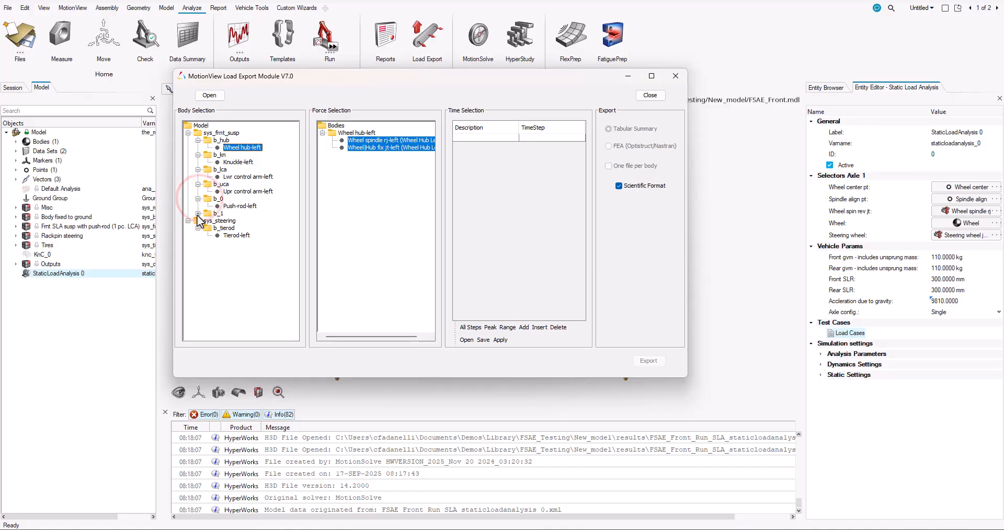
{"action": "left_click", "coordinate": [198, 214]}
Add Knuckle-left, the lower and upper control arms, Push-rod-left, Rocker-left and the tie rod folder to the body selection
{"action": "left_click", "coordinate": [238, 162]}
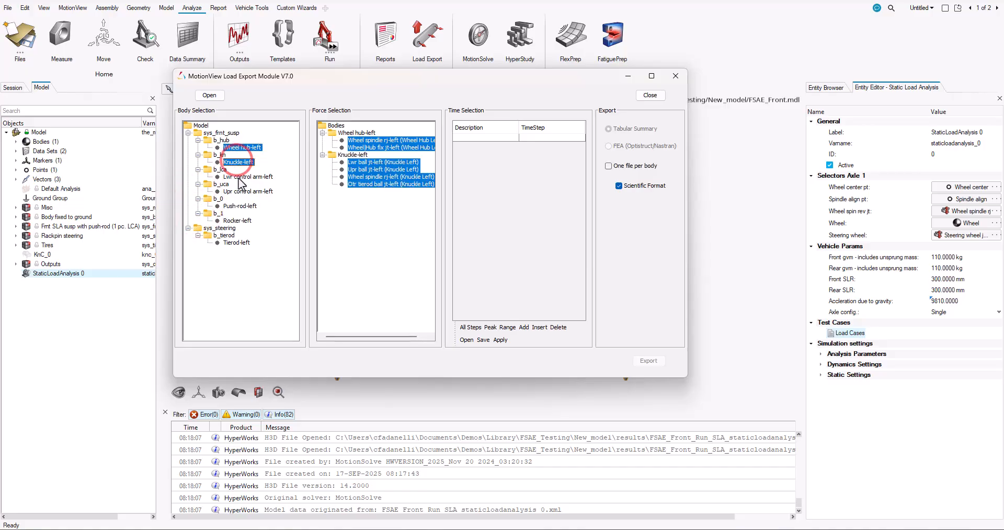
{"action": "left_click", "coordinate": [239, 177]}
{"action": "left_click", "coordinate": [233, 192]}
{"action": "left_click", "coordinate": [239, 206]}
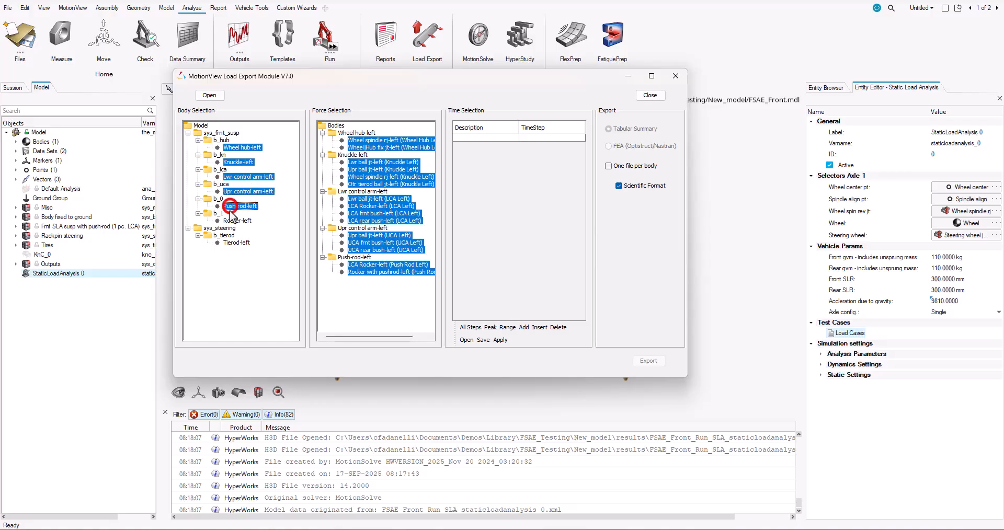
{"action": "left_click", "coordinate": [238, 221]}
{"action": "left_click", "coordinate": [227, 236]}
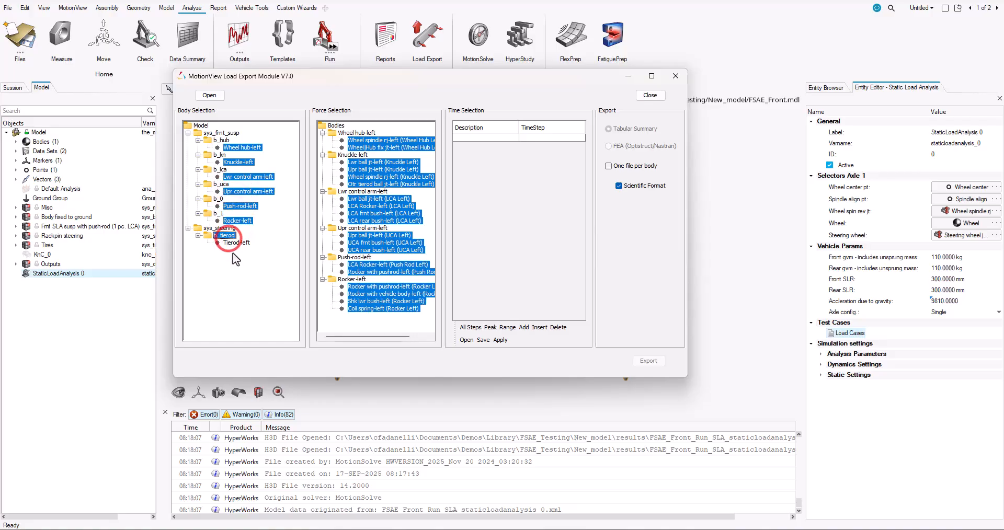
{"action": "left_click", "coordinate": [233, 237]}
Restrict the body selection to Wheel hub-left, include all time steps and apply the time selection
{"action": "left_click", "coordinate": [243, 147]}
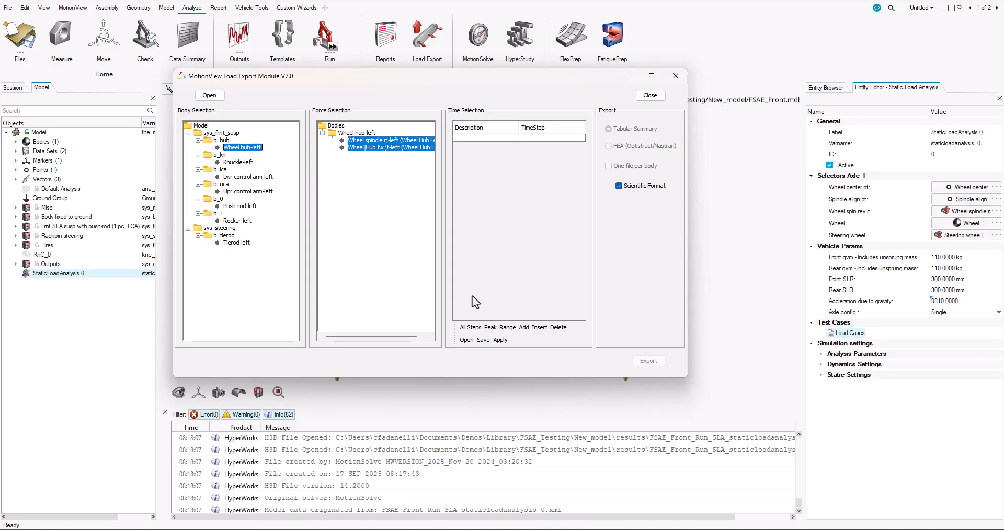
{"action": "left_click", "coordinate": [482, 327]}
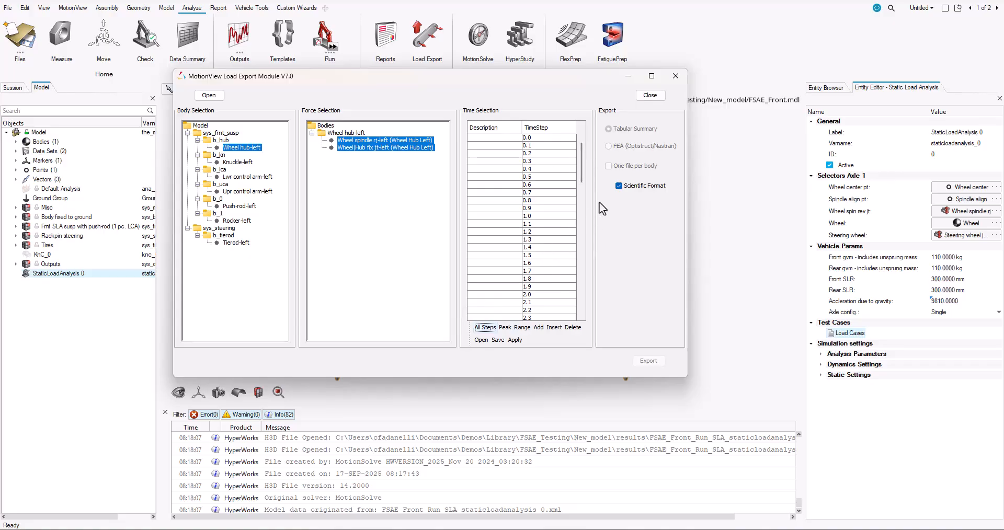
{"action": "left_click", "coordinate": [514, 340]}
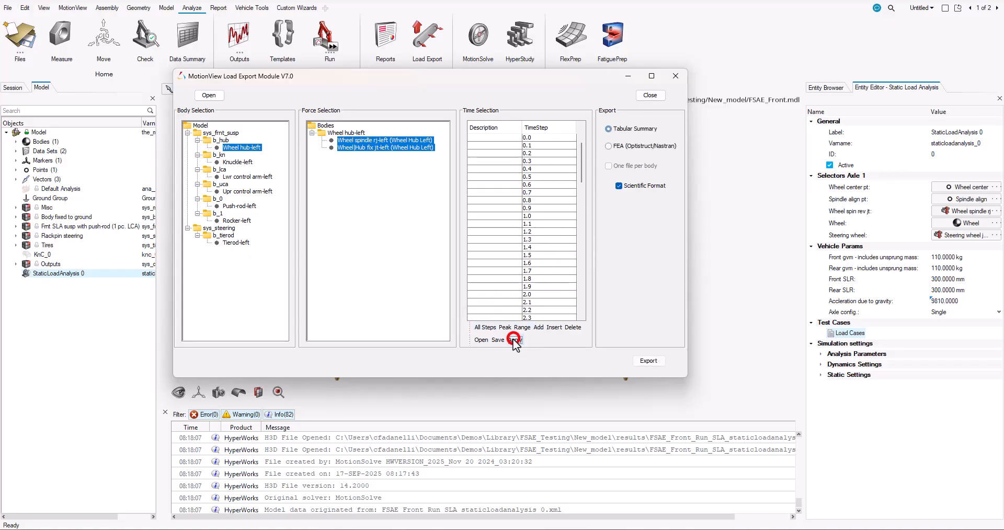
Set the export format to FEA (Optistruct/Nastran) and assign node ID 1 to the wheel spindle joint and 2 to the hub fix joint
{"action": "left_click", "coordinate": [609, 147]}
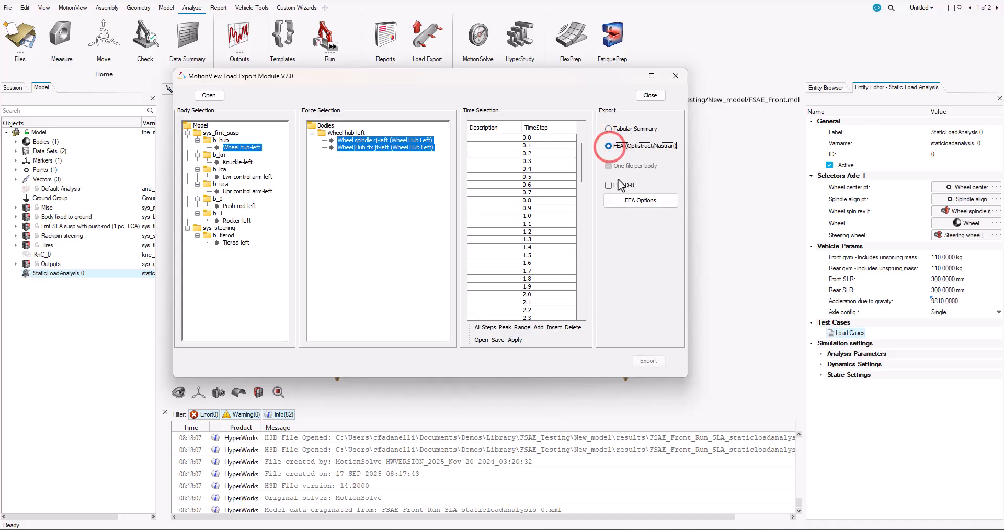
{"action": "left_click", "coordinate": [626, 201]}
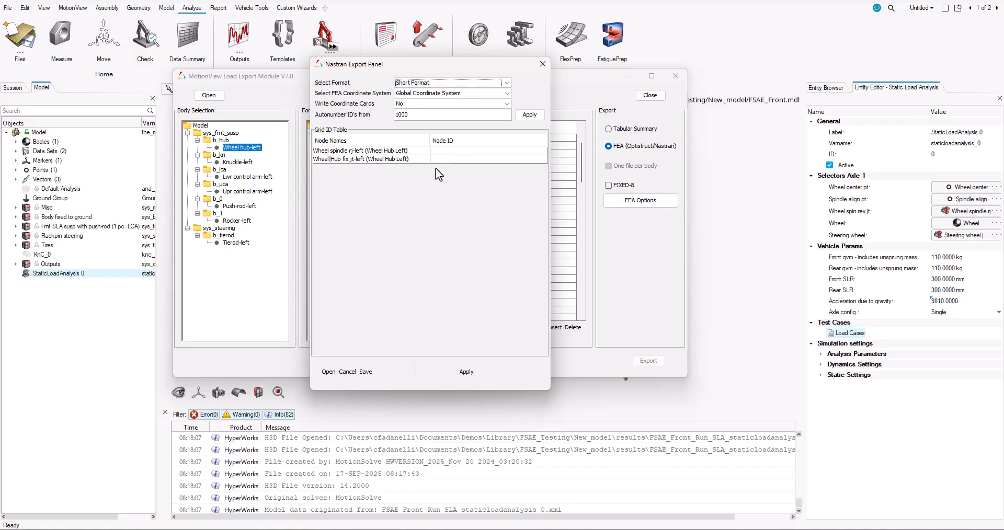
{"action": "left_click", "coordinate": [461, 151]}
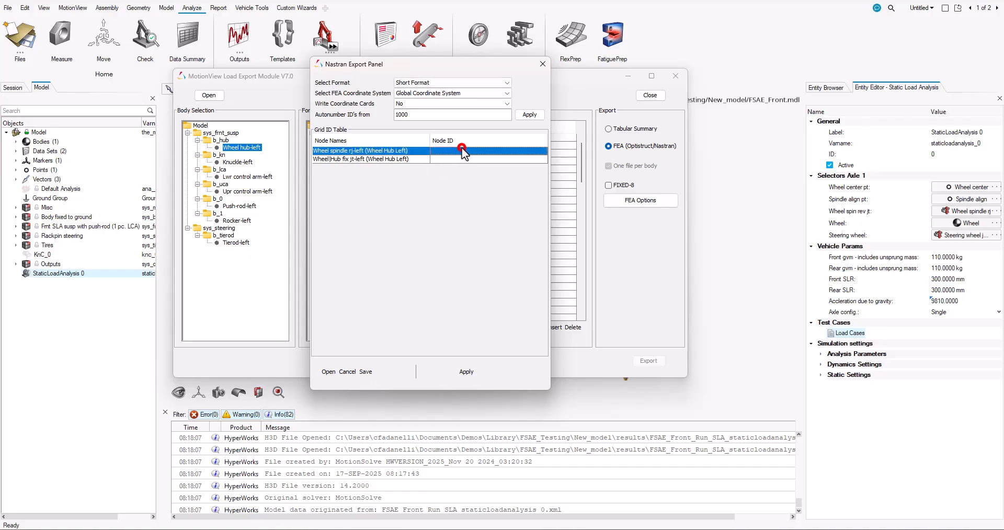
{"action": "left_click", "coordinate": [461, 150]}
{"action": "type", "text": "1"}
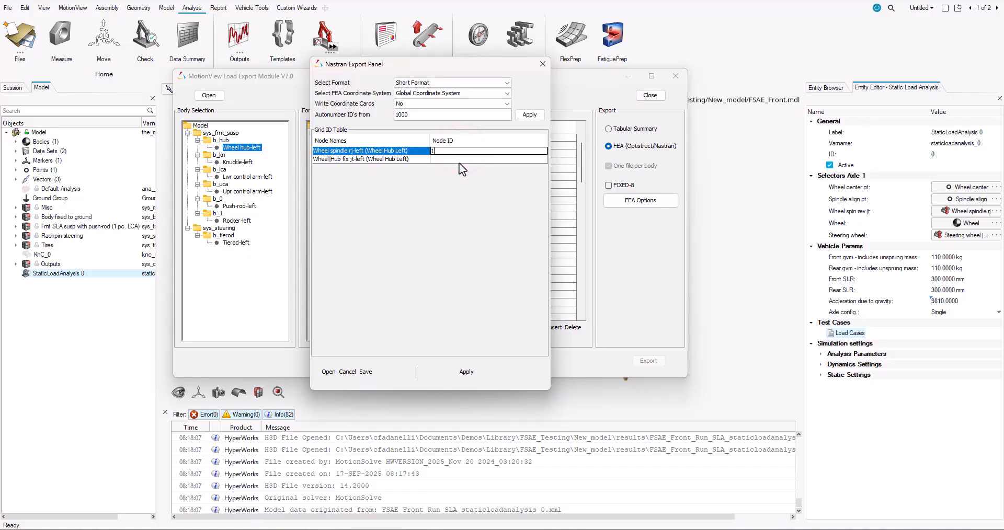
{"action": "double_click", "coordinate": [459, 159]}
{"action": "type", "text": "2"}
{"action": "key", "text": "Return"}
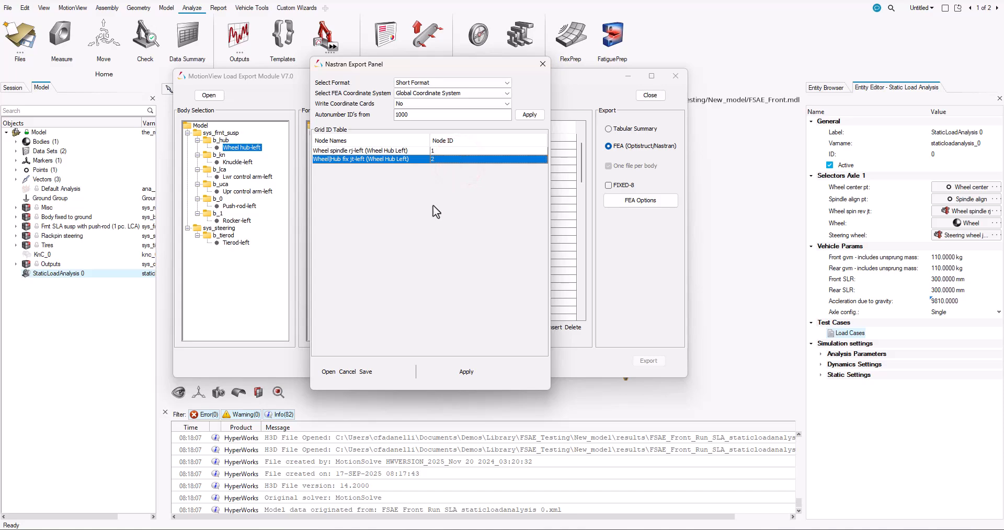
{"action": "left_click", "coordinate": [464, 372]}
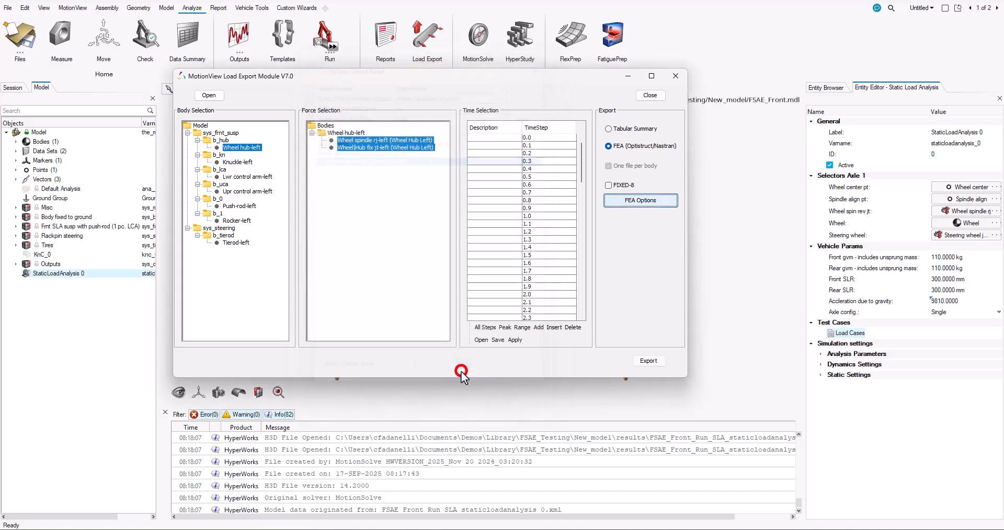
Export the wheel hub loads as Nastran bulk data file Wheel Hub.dat in New_model\results, and check the exported files in File Explorer
{"action": "left_click", "coordinate": [645, 362]}
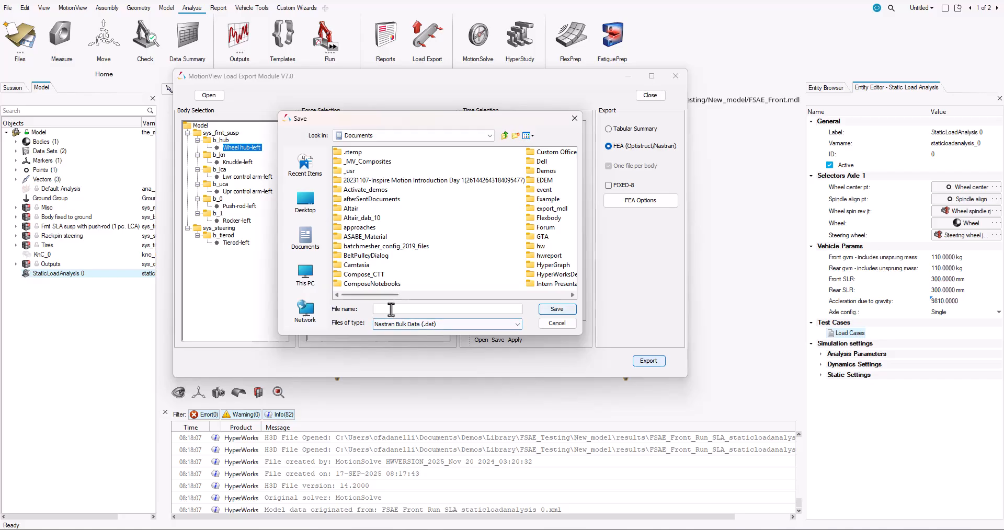
{"action": "type", "text": "C:\\Users\\cfadanelli\\Documents\\Demos\\Library\\FSAE_Testing\\New_model\\results"}
{"action": "key", "text": "Return"}
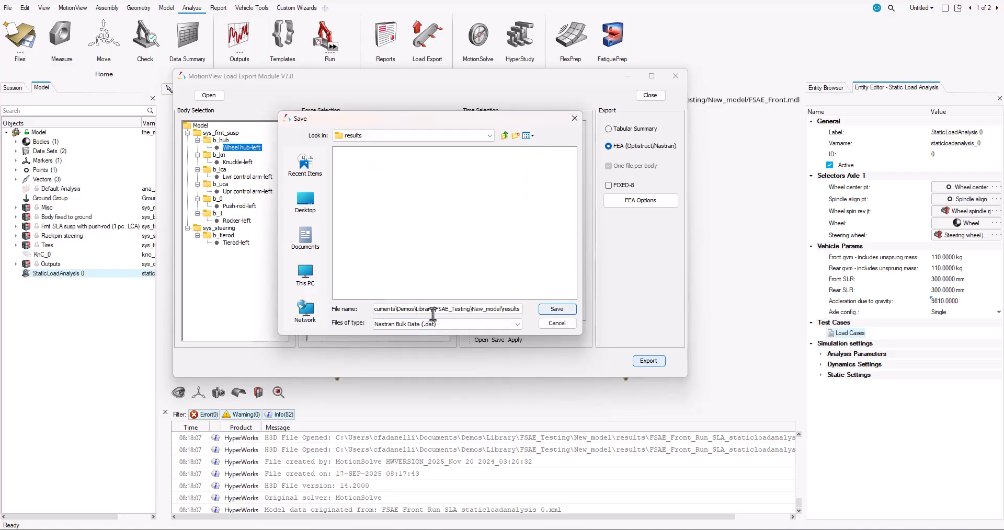
{"action": "triple_click", "coordinate": [378, 309]}
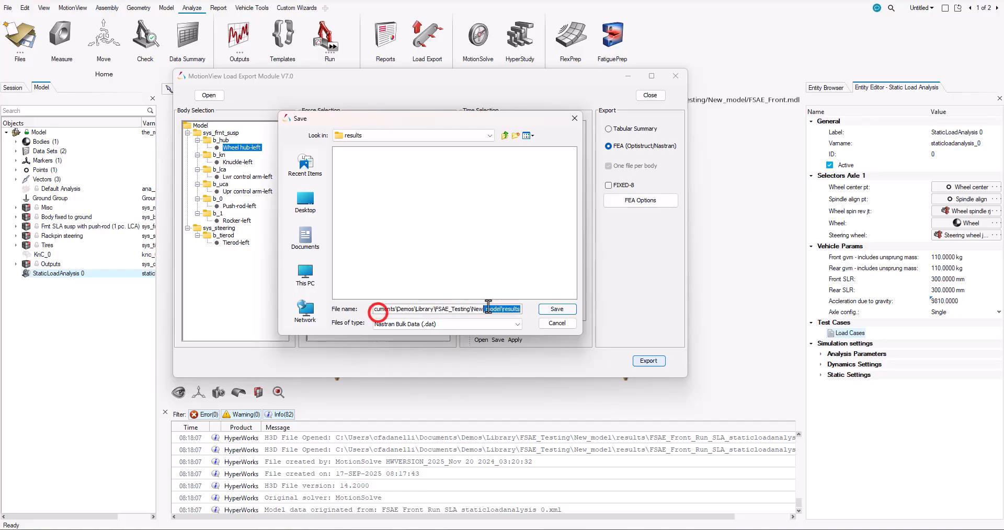
{"action": "key", "text": "BackSpace"}
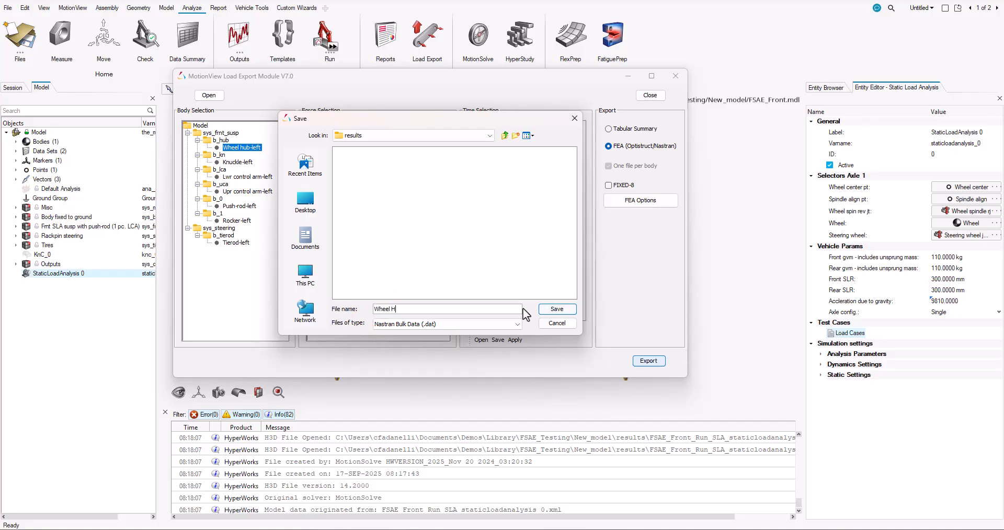
{"action": "key", "text": "Return"}
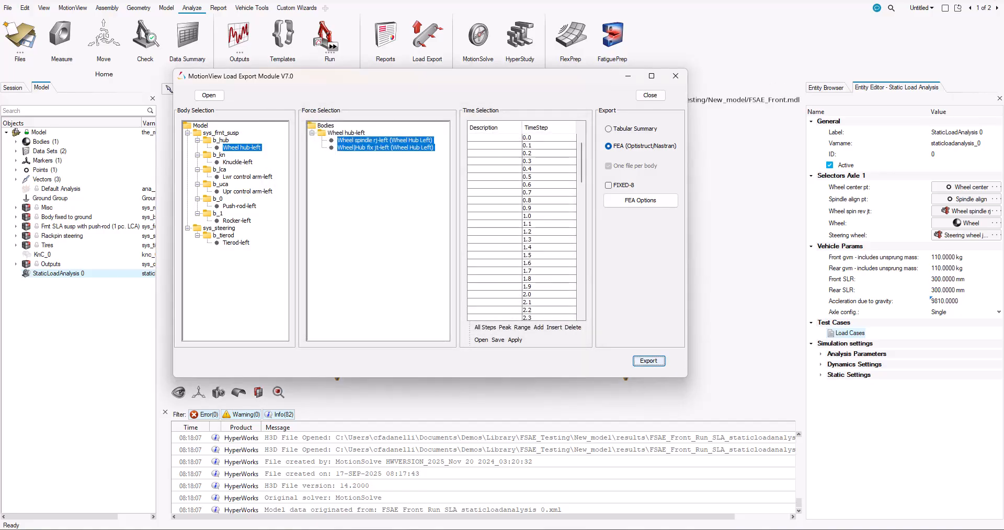
{"action": "key", "text": "alt+Tab"}
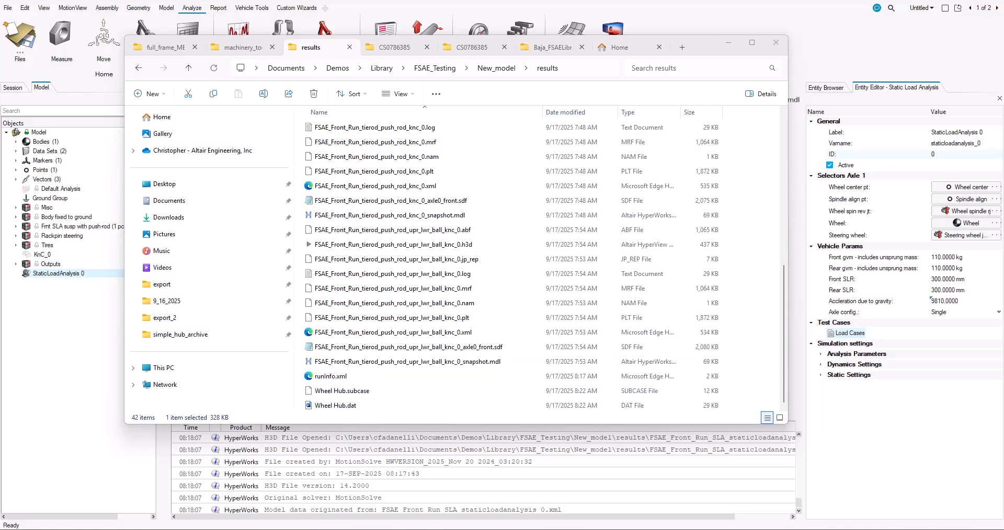
{"action": "key", "text": "alt+Tab"}
Export the wheel hub loads as a Tabular Summary text file named Wheel Hub in the results folder
{"action": "left_click", "coordinate": [610, 131]}
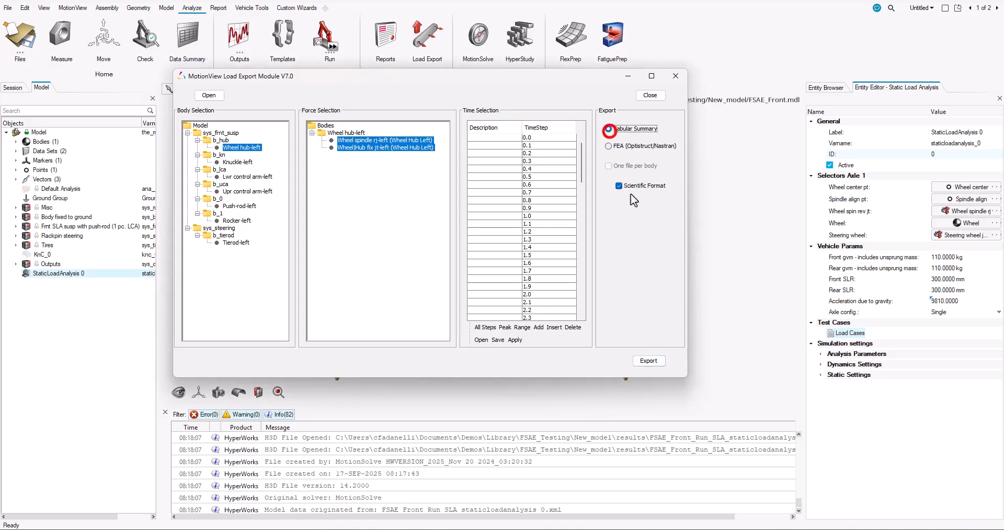
{"action": "left_click", "coordinate": [648, 362]}
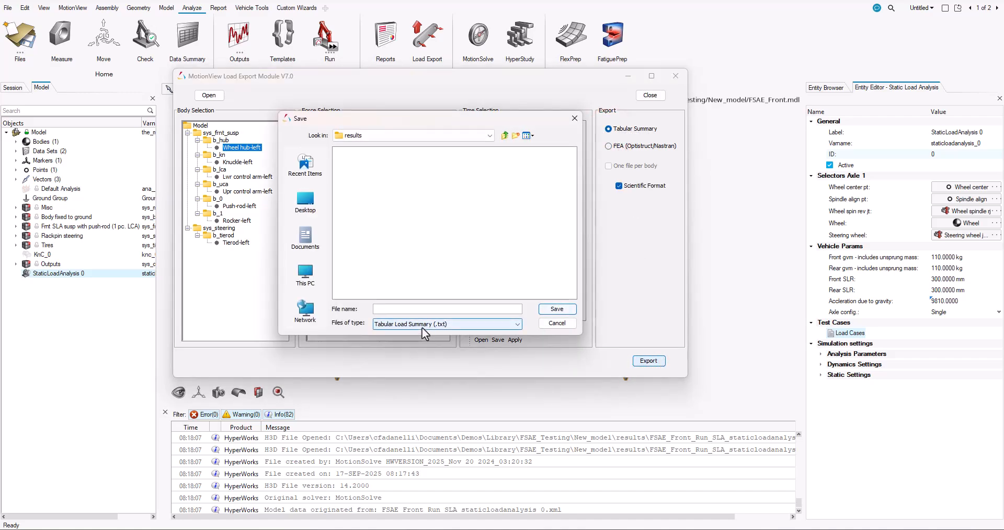
{"action": "type", "text": "Wheel Hu"}
{"action": "key", "text": "Return"}
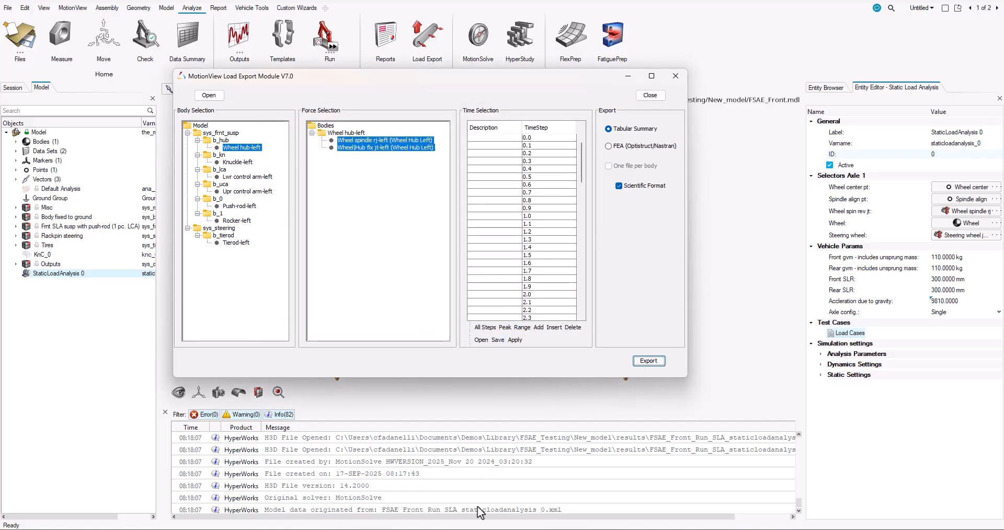
Open Wheel Hub.txt from the results folder in Notepad and review the wheel hub joint forces and torques at each time step
{"action": "mouse_move", "coordinate": [438, 528]}
{"action": "mouse_move", "coordinate": [565, 488]}
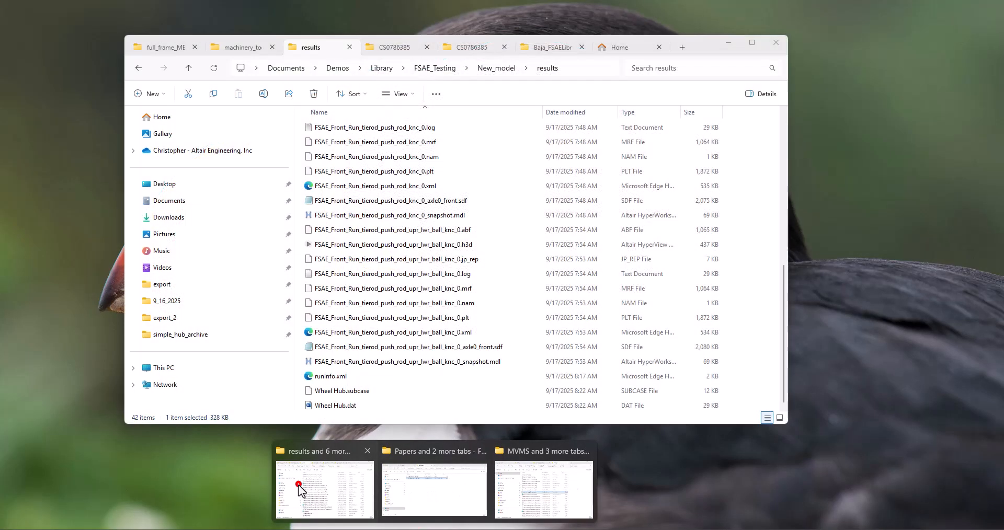
{"action": "left_click", "coordinate": [299, 489]}
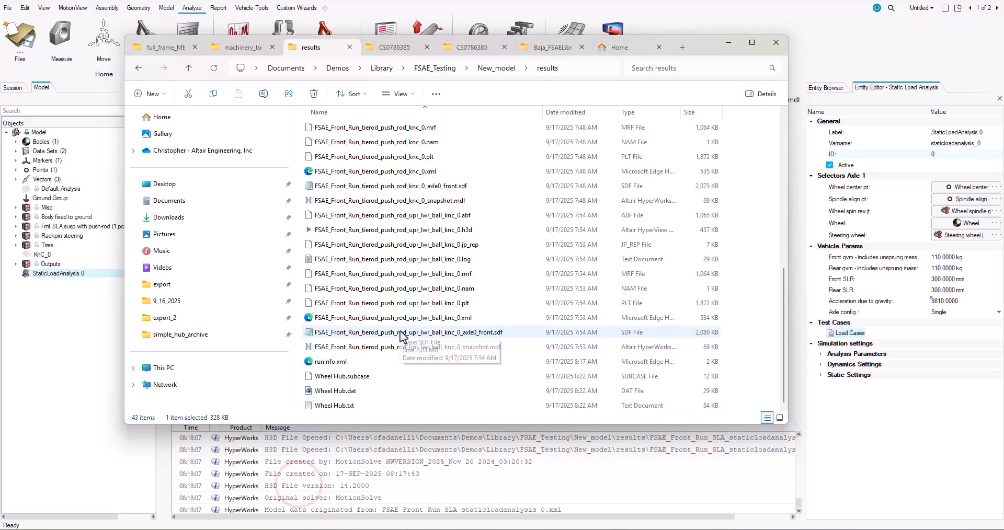
{"action": "double_click", "coordinate": [346, 406]}
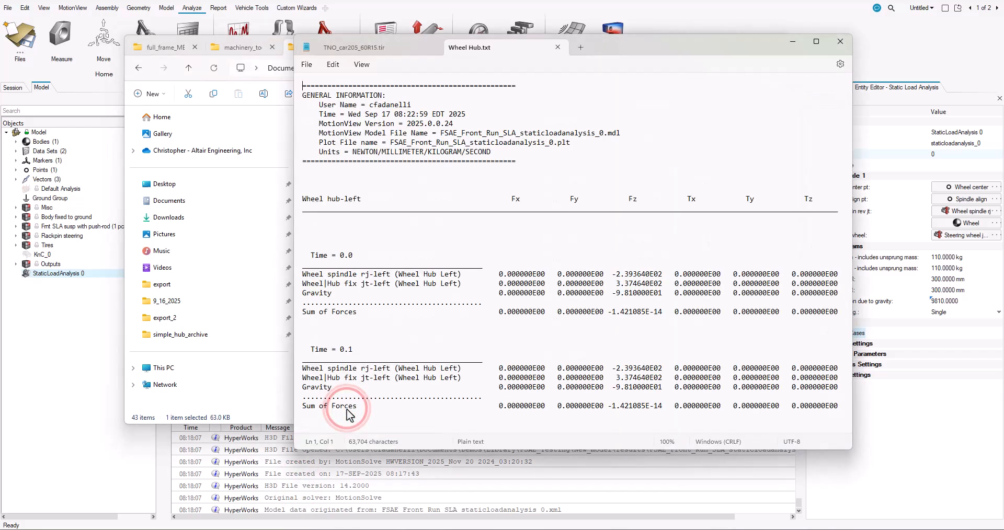
{"action": "scroll", "coordinate": [479, 172], "scroll_direction": "down", "scroll_amount": 3}
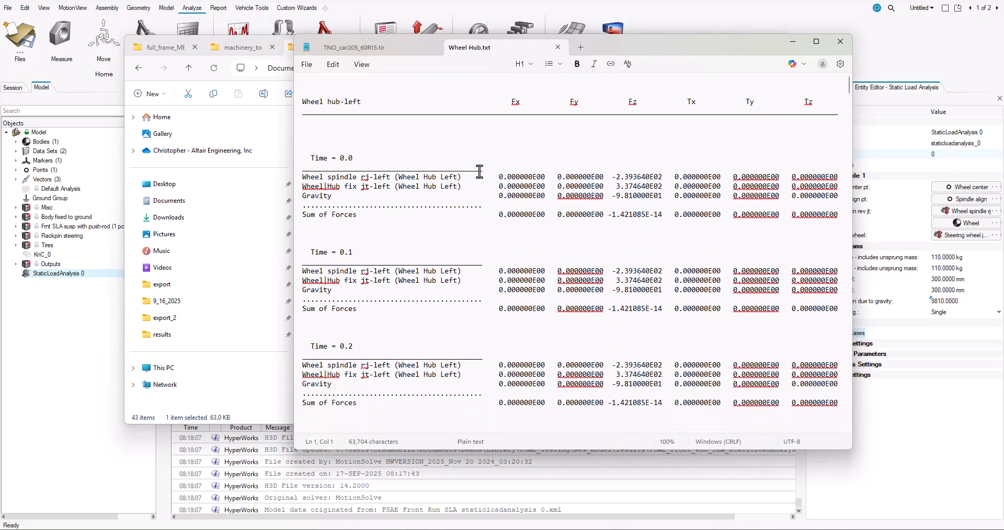
{"action": "scroll", "coordinate": [478, 175], "scroll_direction": "down", "scroll_amount": 10}
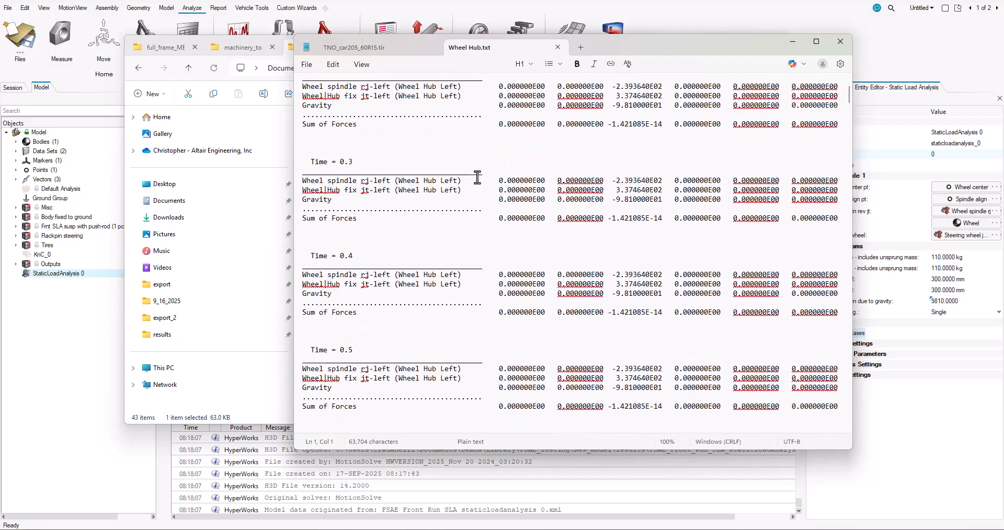
{"action": "scroll", "coordinate": [477, 178], "scroll_direction": "down", "scroll_amount": 20}
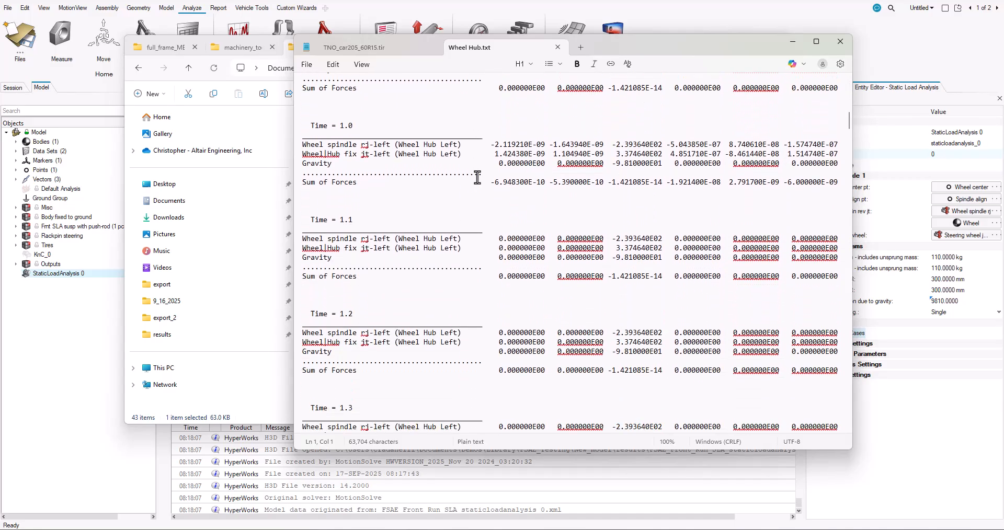
{"action": "scroll", "coordinate": [477, 177], "scroll_direction": "down", "scroll_amount": 9}
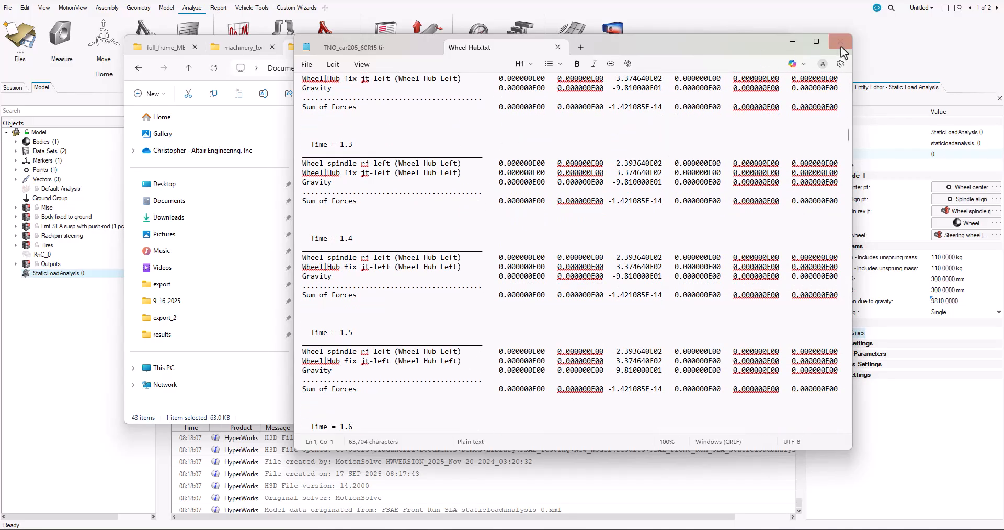